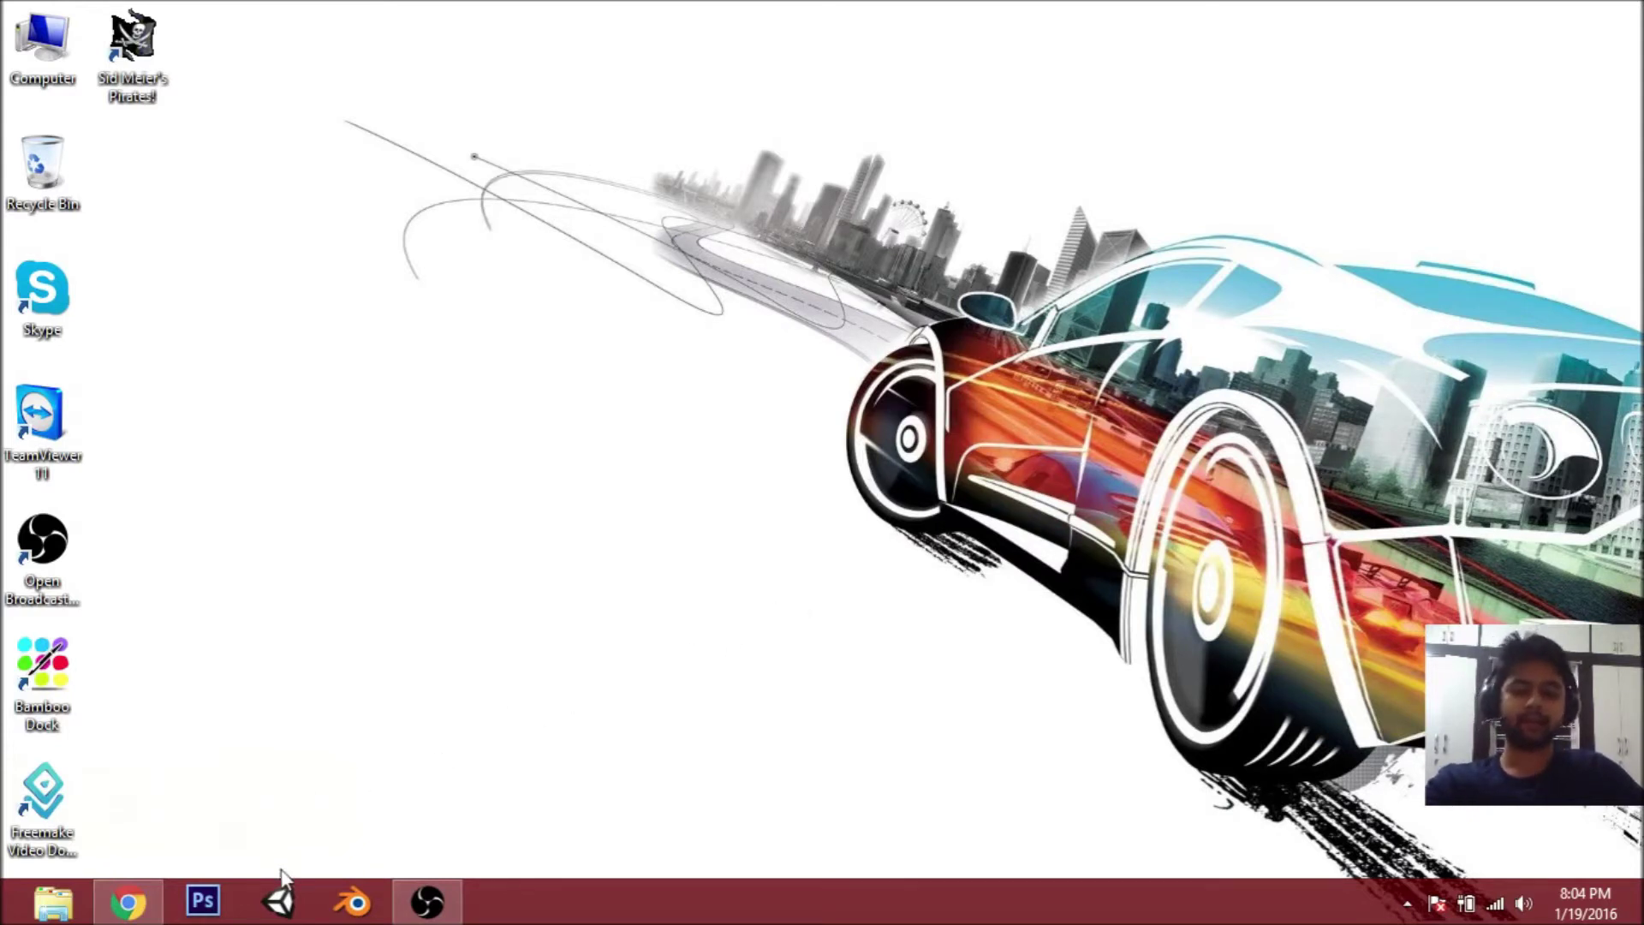
- Switch to Chrome and open the unity3d.com website
left_click(128, 902)
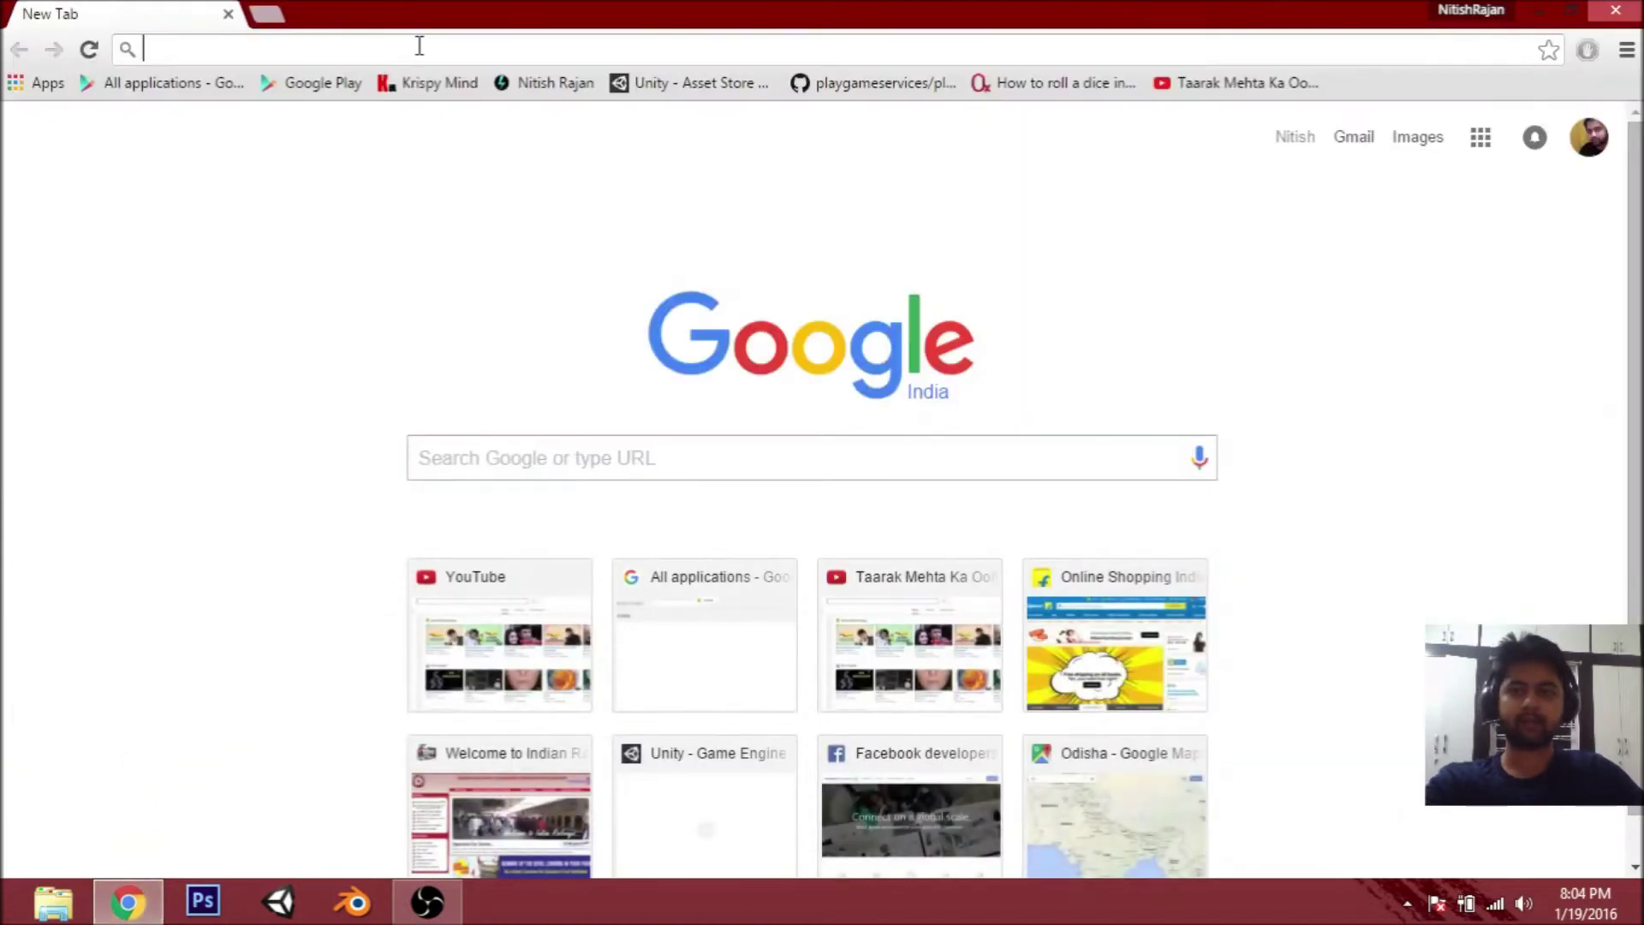
left_click(420, 48)
type("ww")
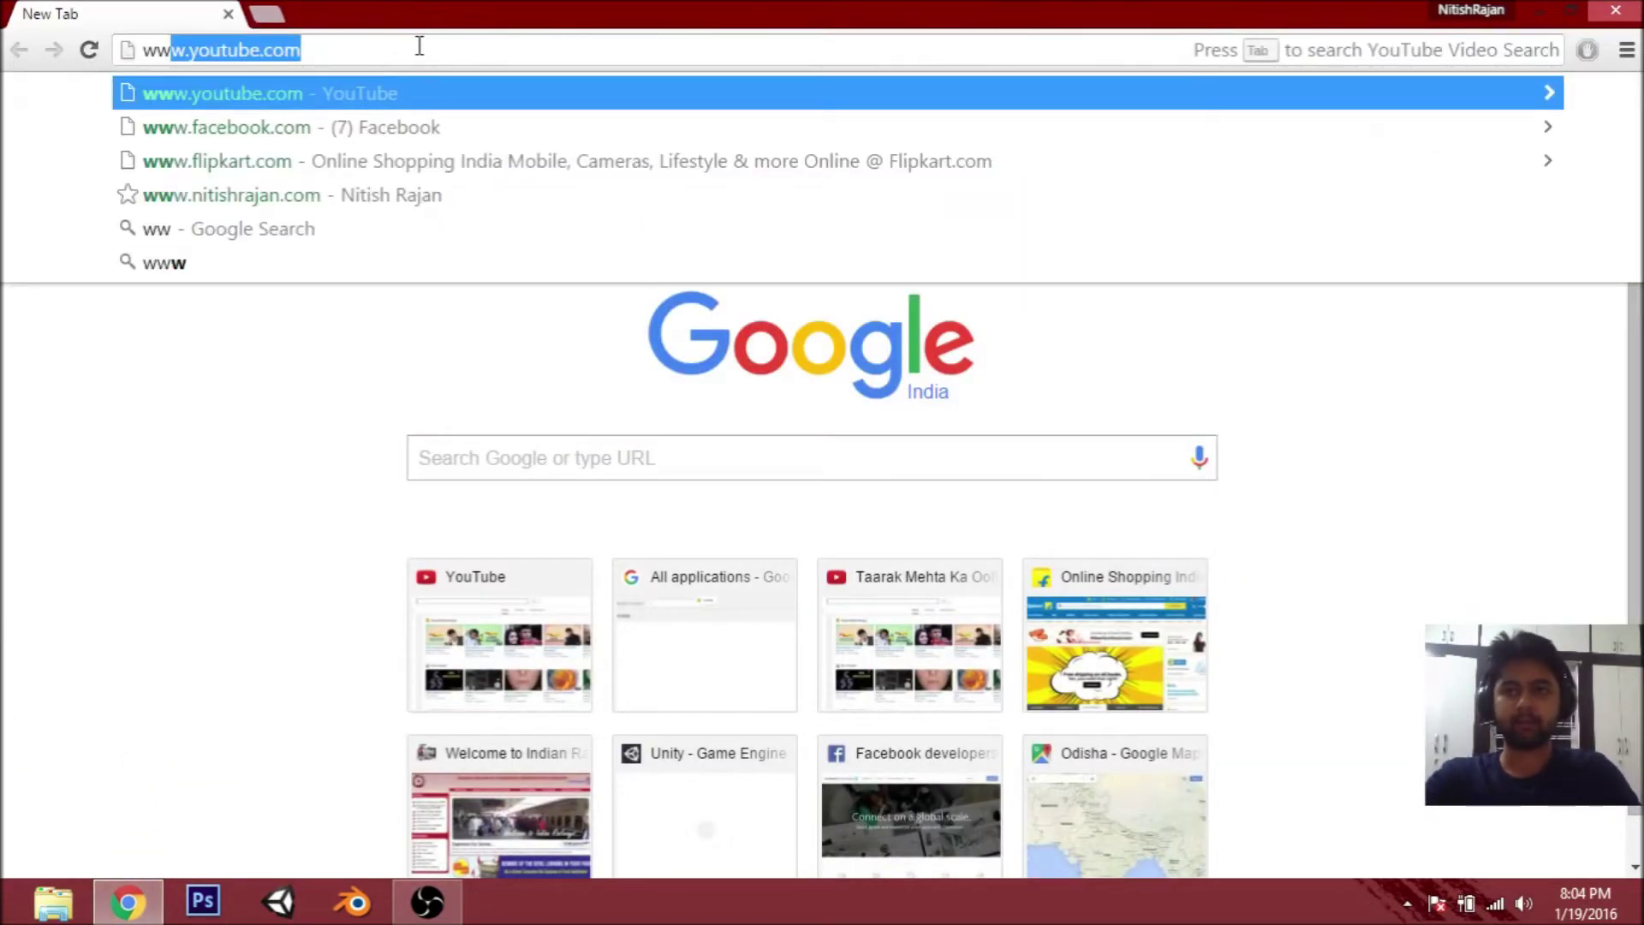
type("w.unity")
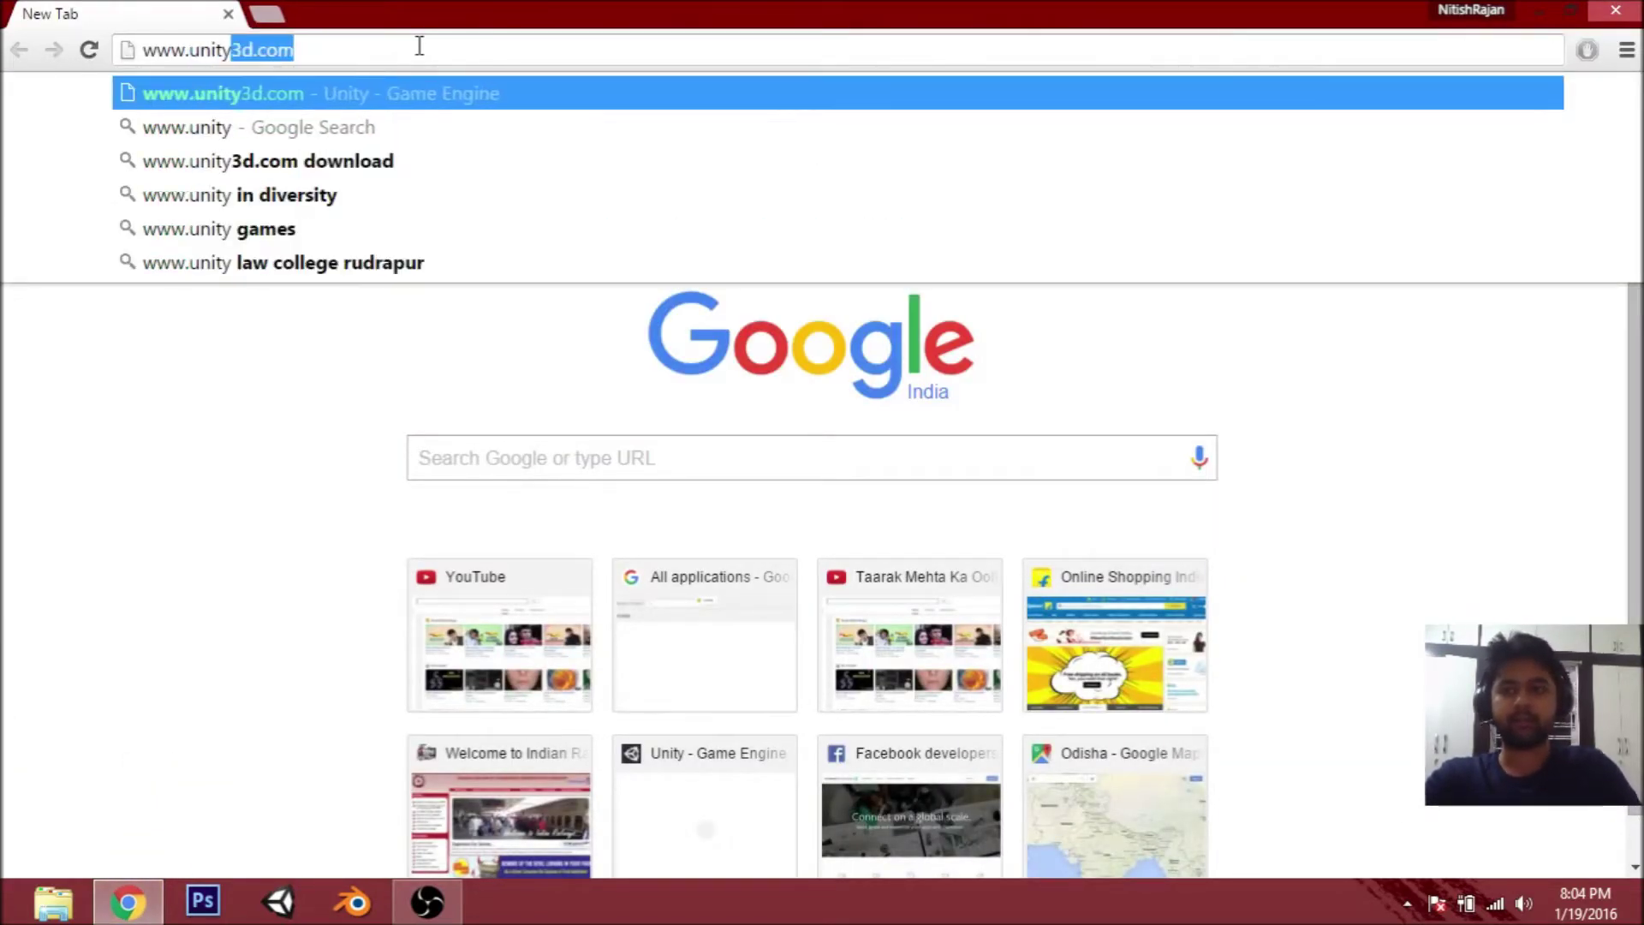
key("Return")
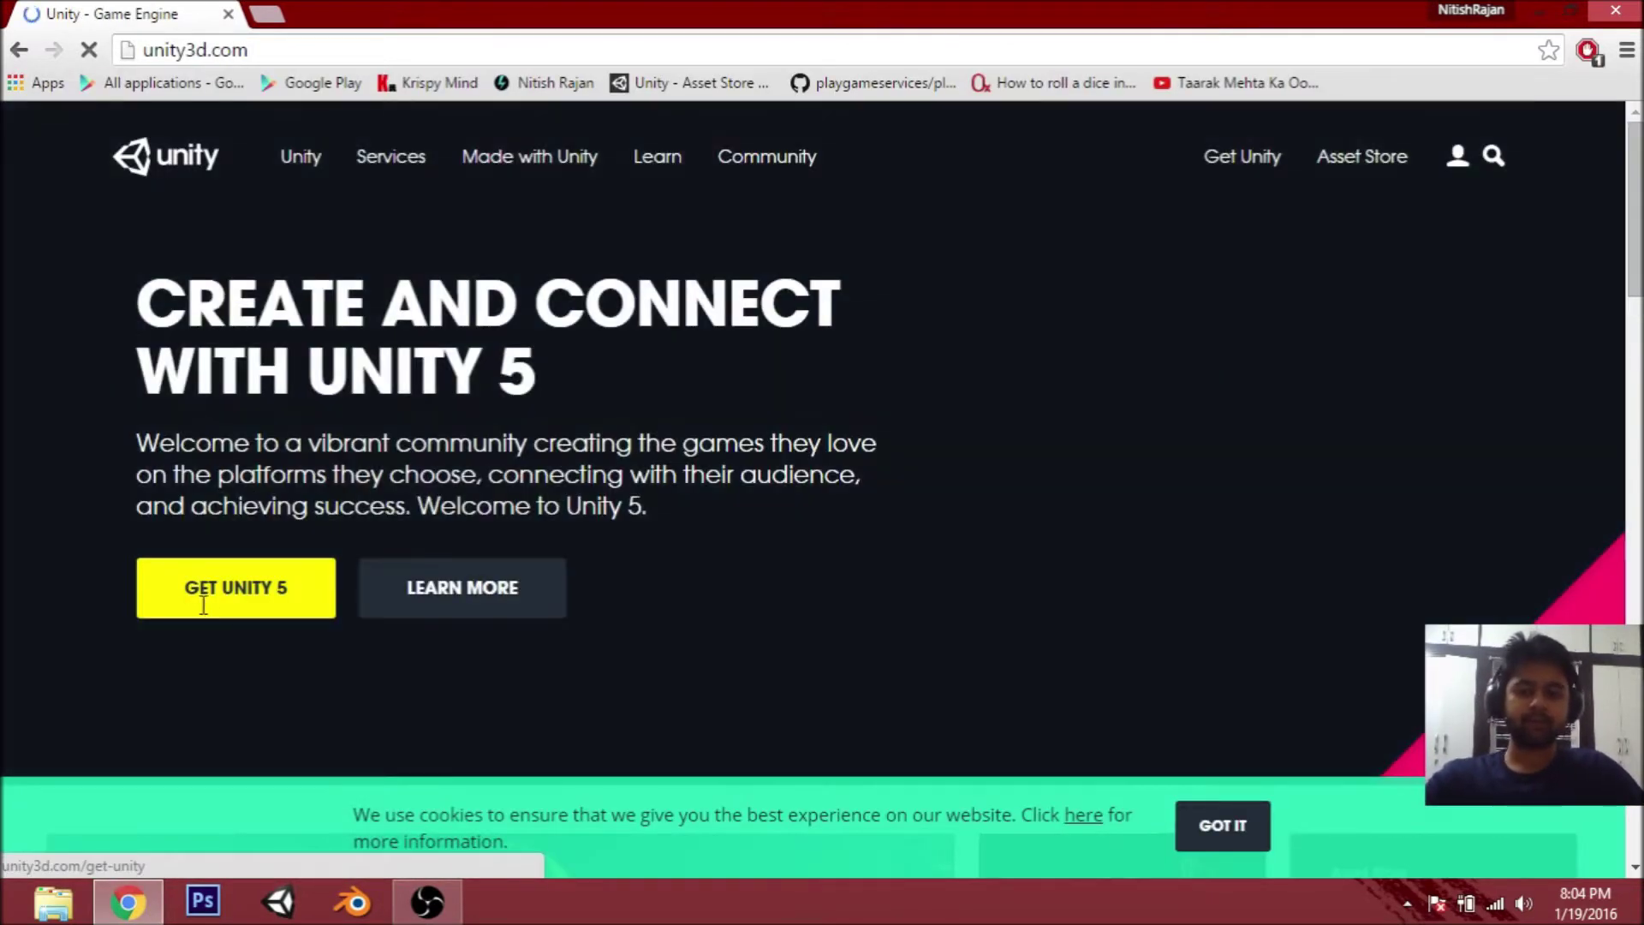
- Look through the Get Unity 5 page's edition comparison and download options, then close the browser
left_click(253, 598)
scroll(1065, 419, "down", 15)
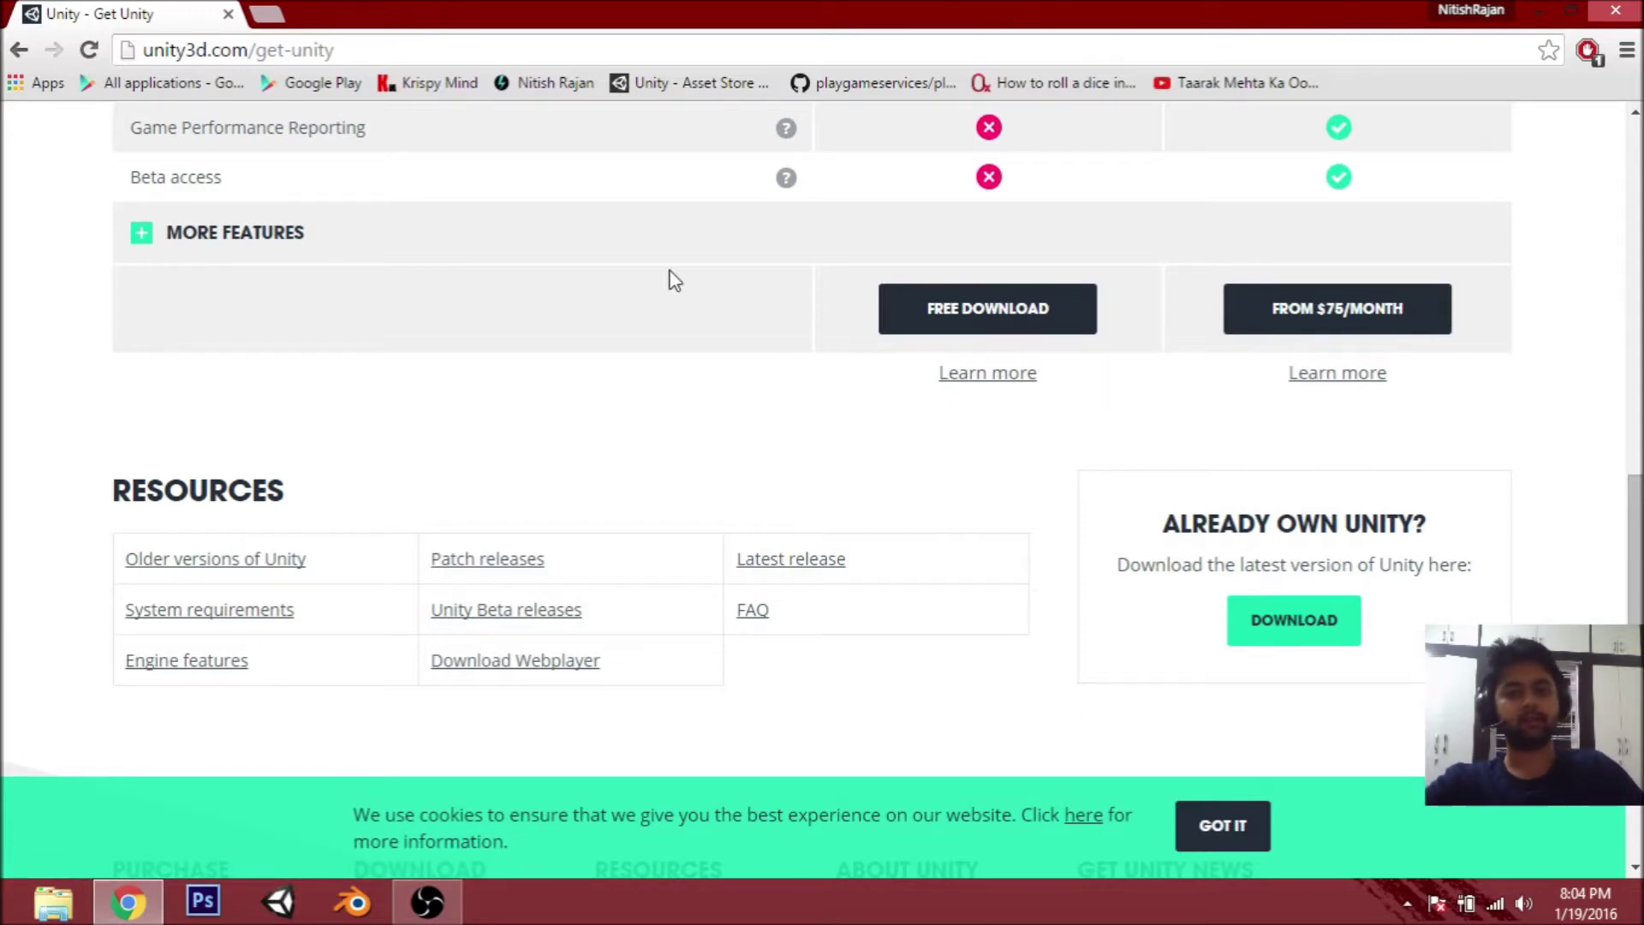
left_click(1615, 11)
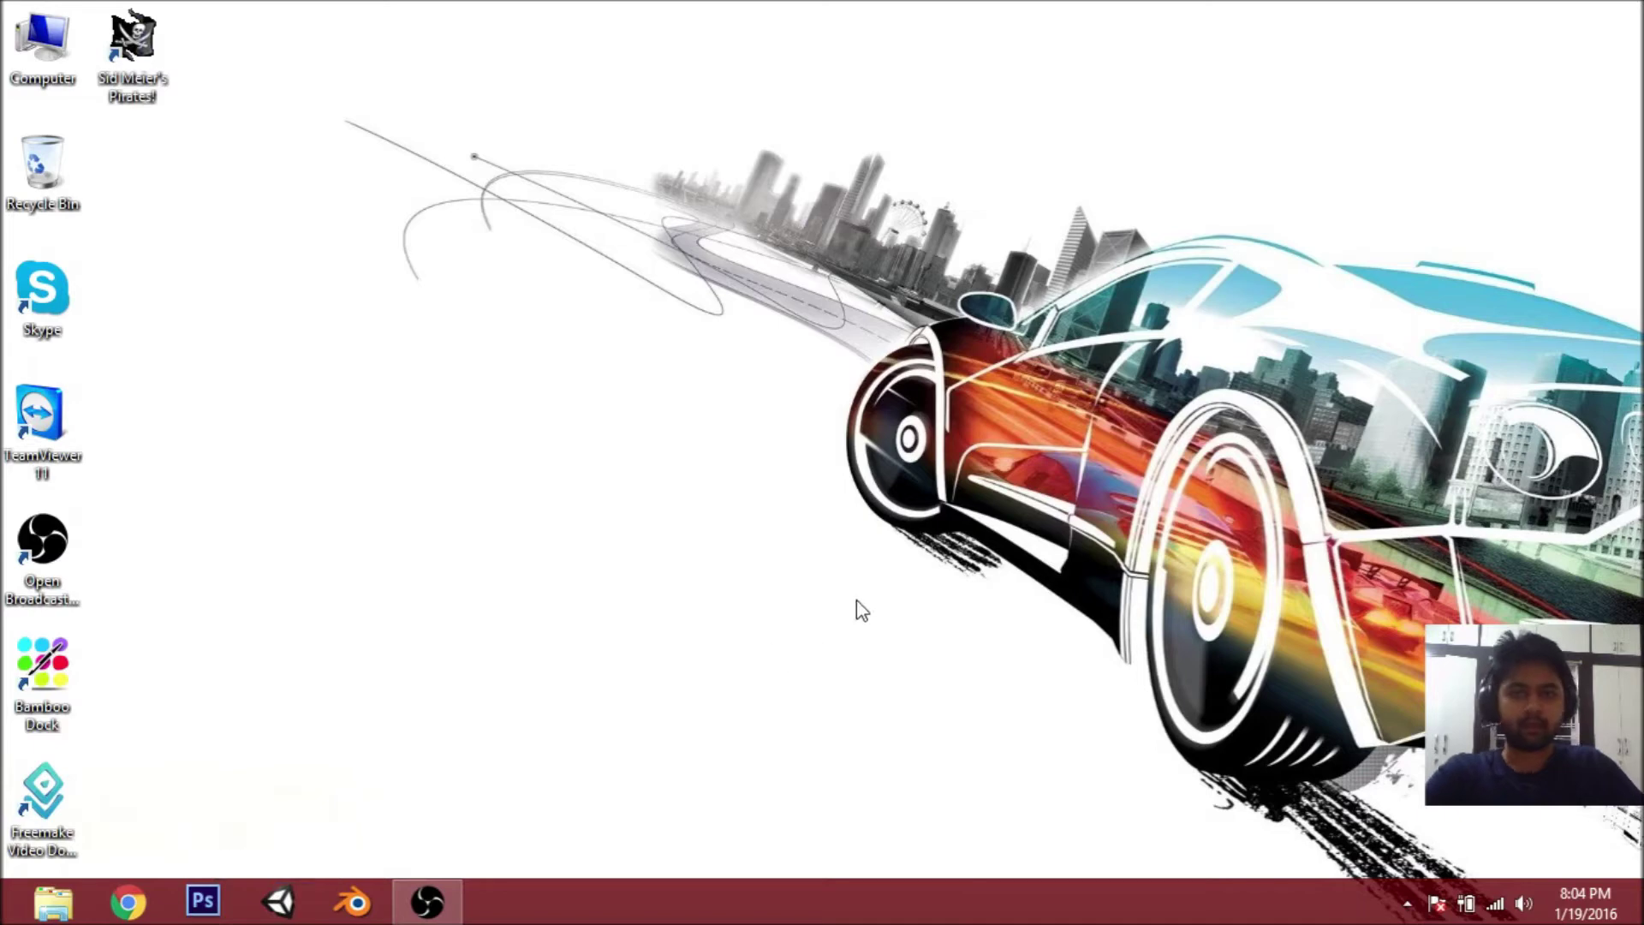
- Switch to Unity, reposition its launcher window and choose to work offline instead of signing in to an account
left_click(272, 899)
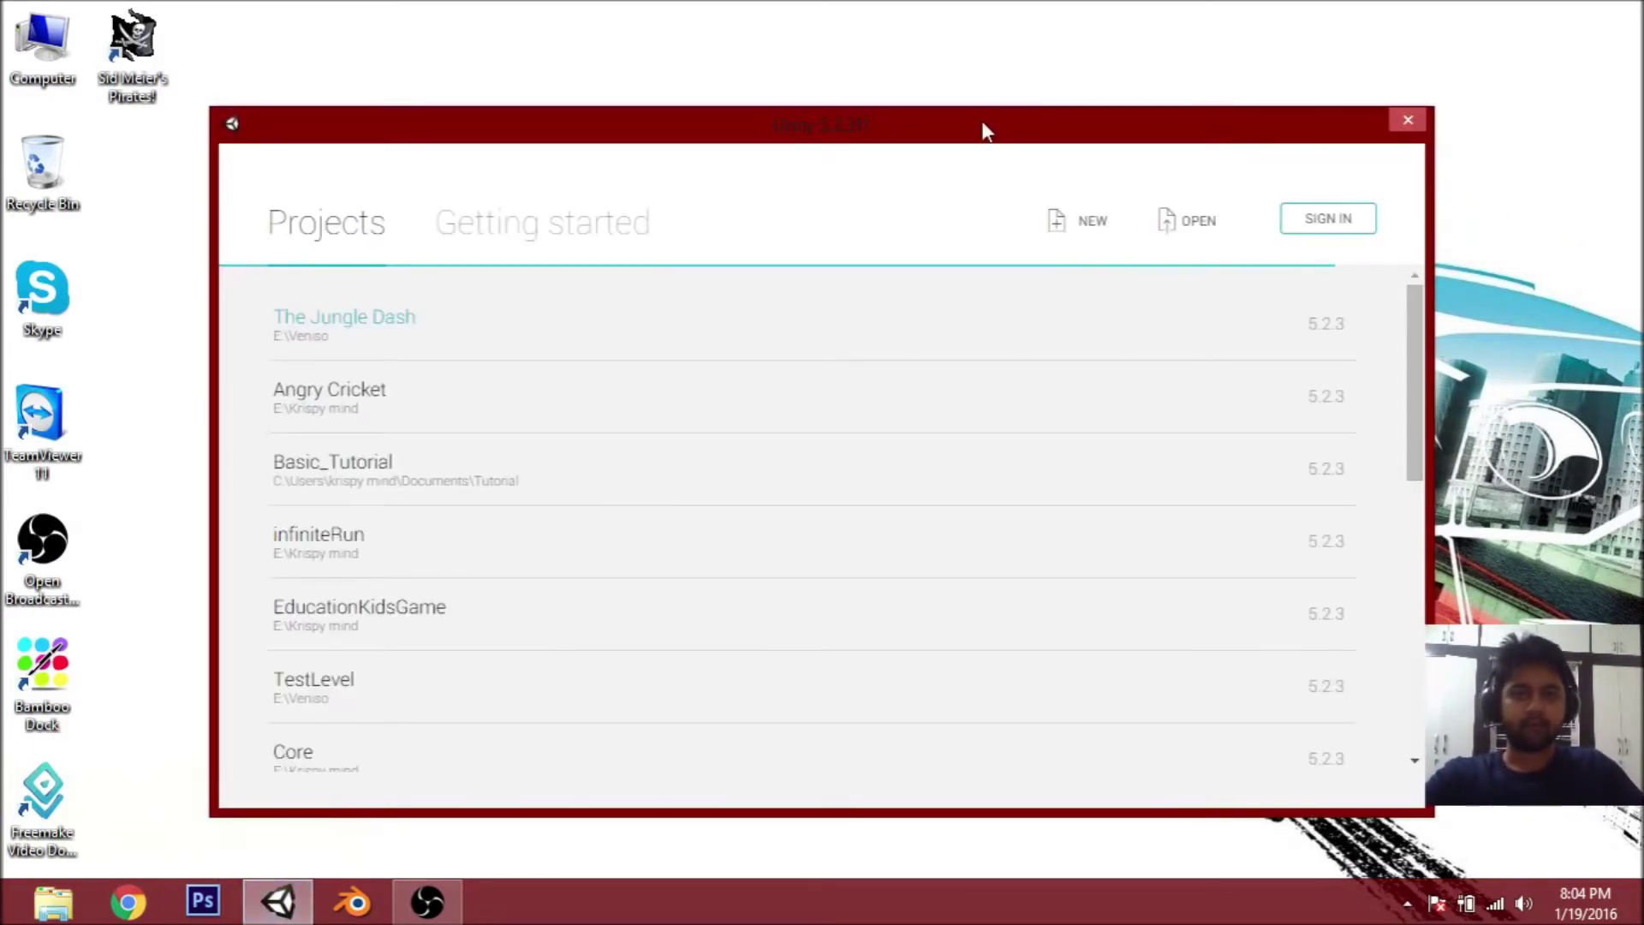
left_click_drag(983, 131, 1063, 78)
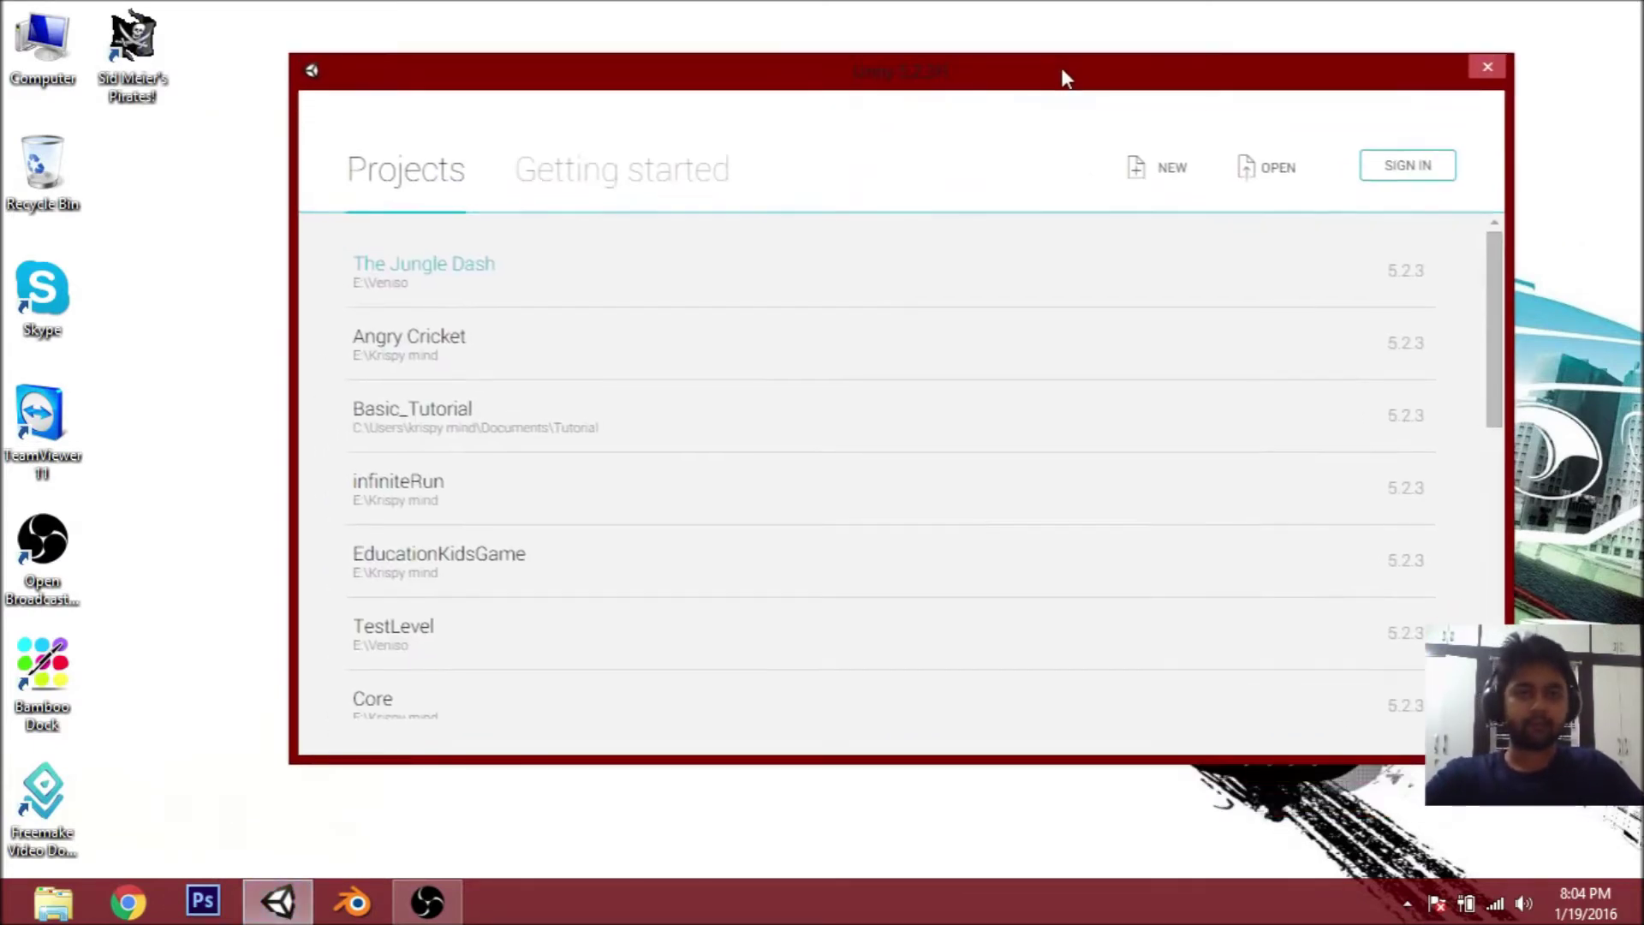
left_click(1388, 171)
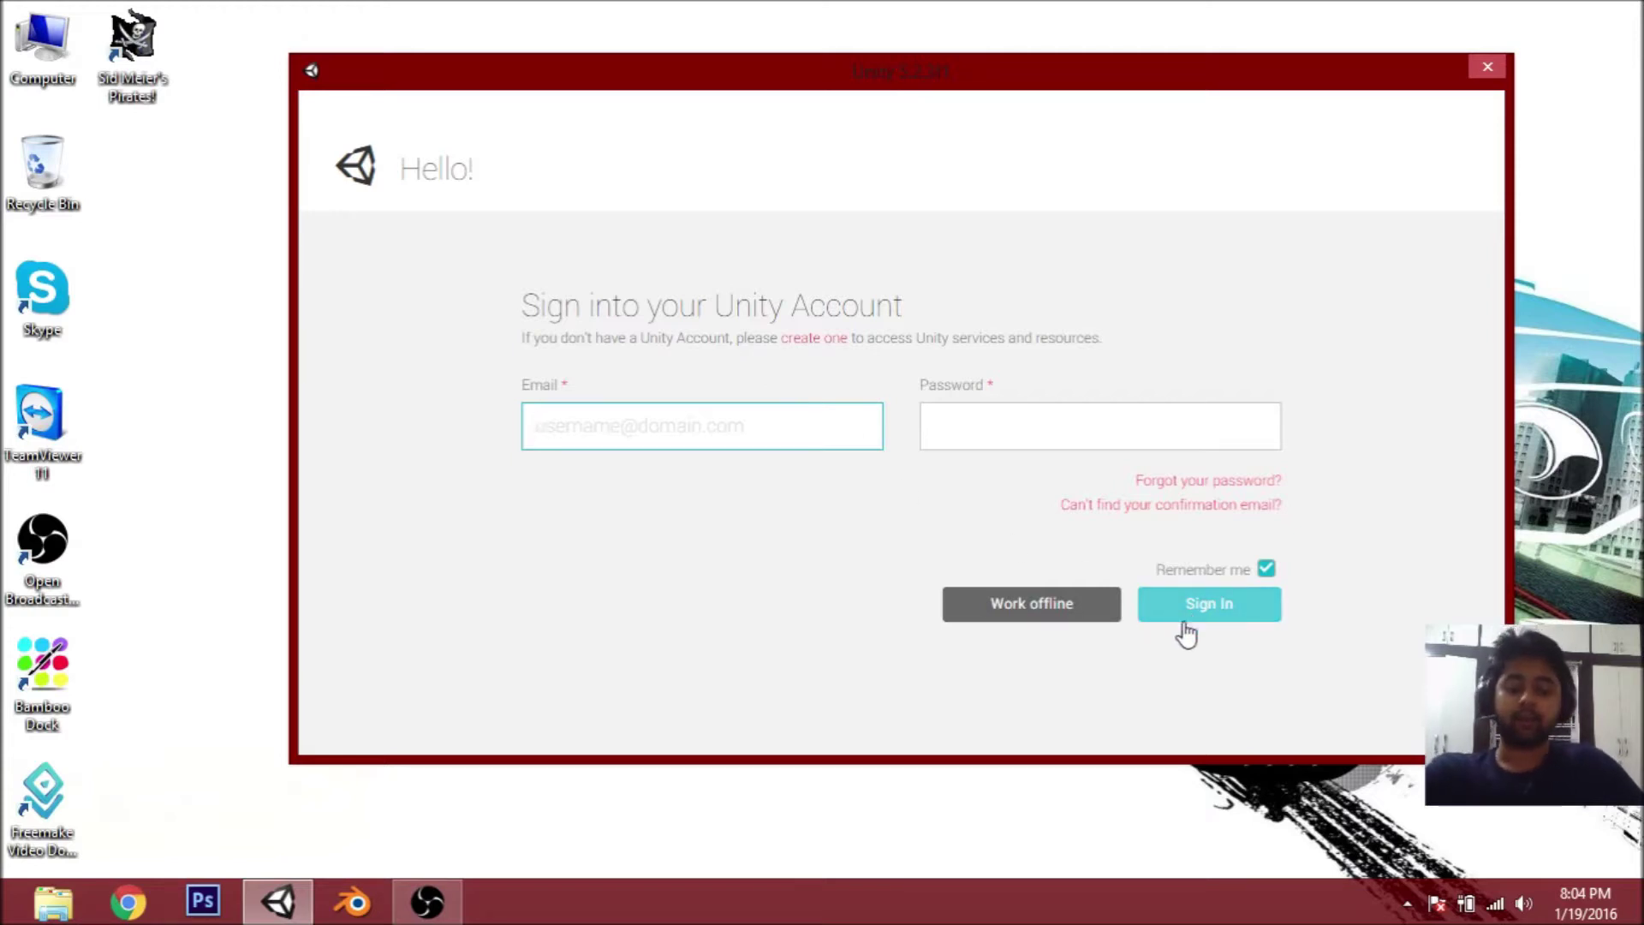
left_click(1072, 613)
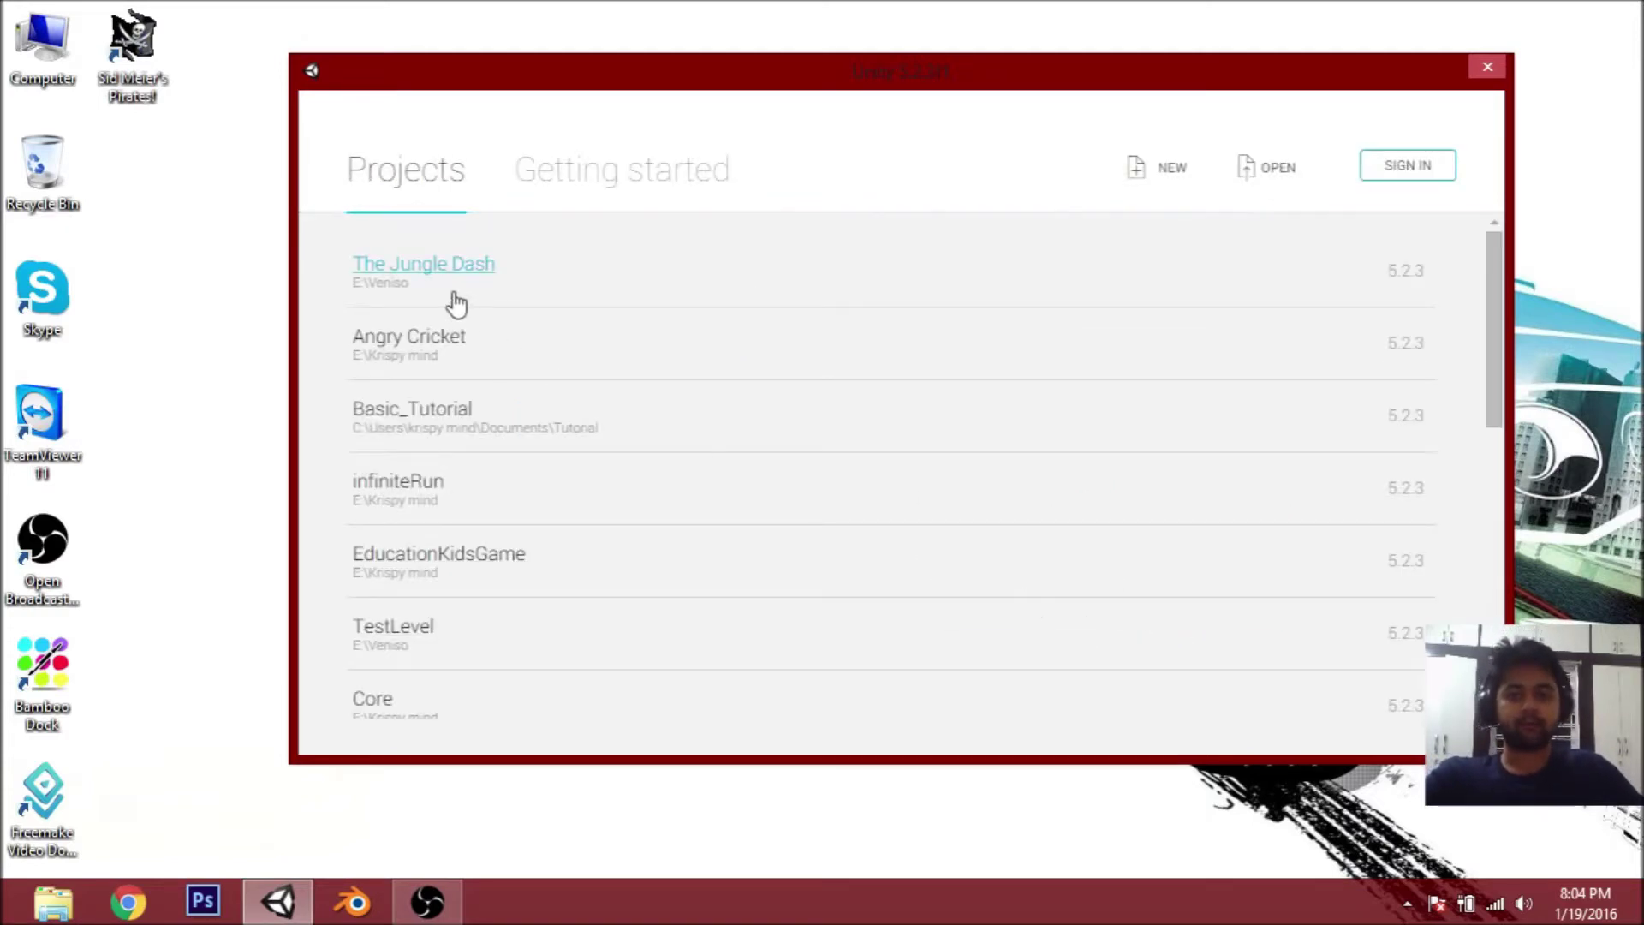
mouse_move(1168, 64)
left_mouse_down()
mouse_move(1159, 136)
mouse_move(1159, 54)
left_mouse_up()
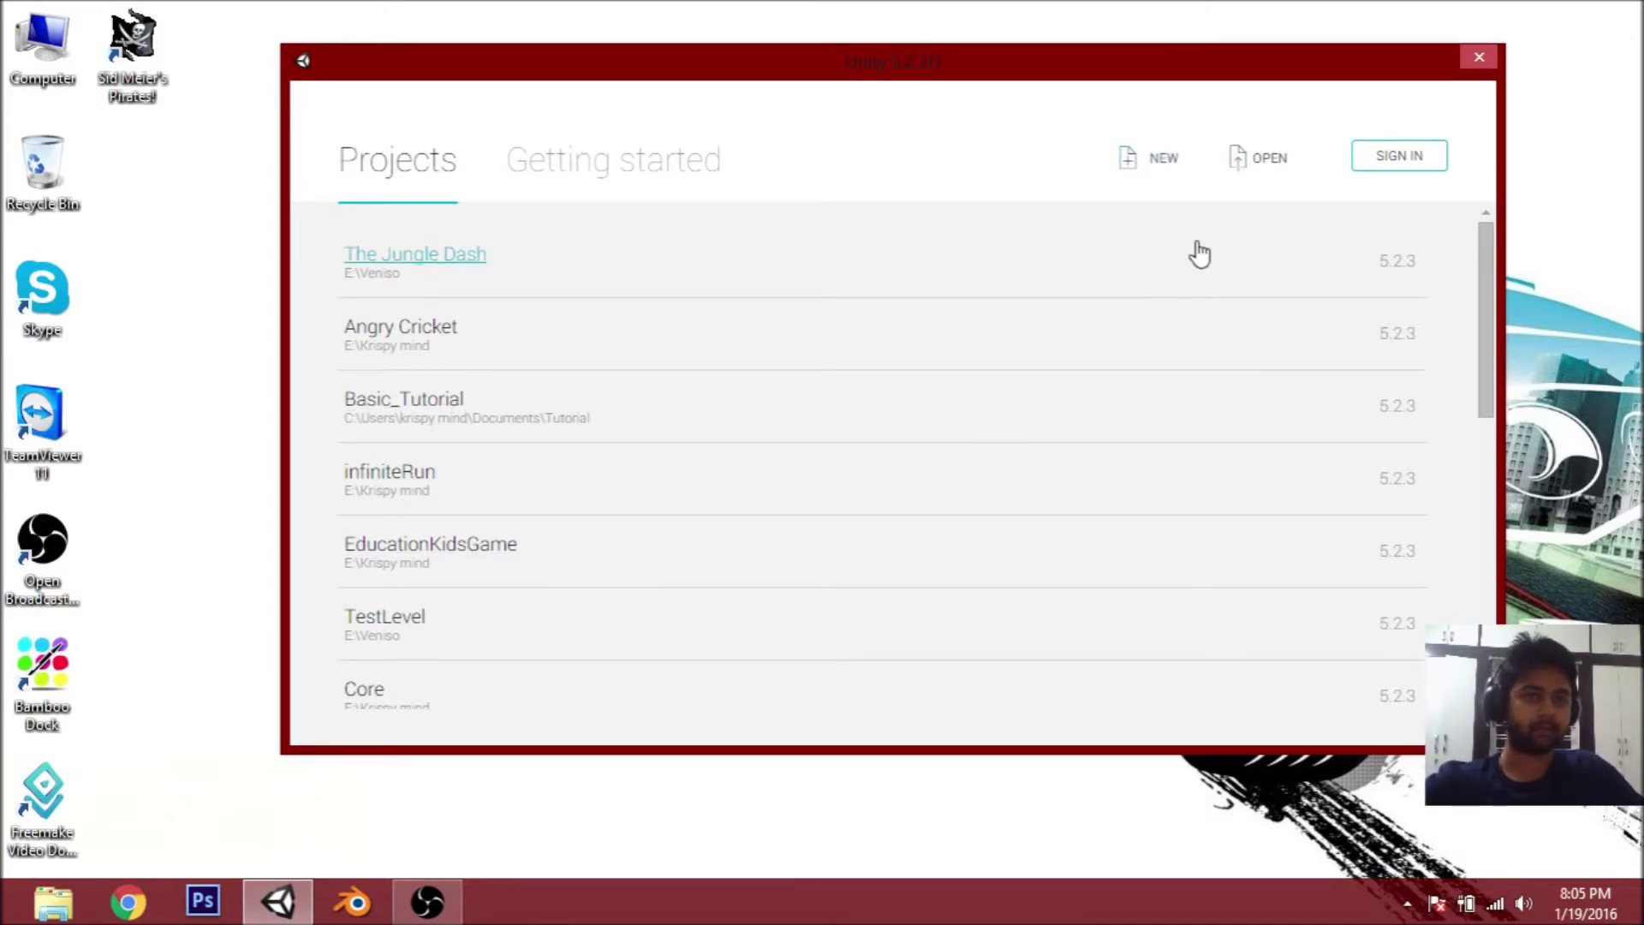
- Start a new Unity project and name it BasicTutorial
left_click(1156, 163)
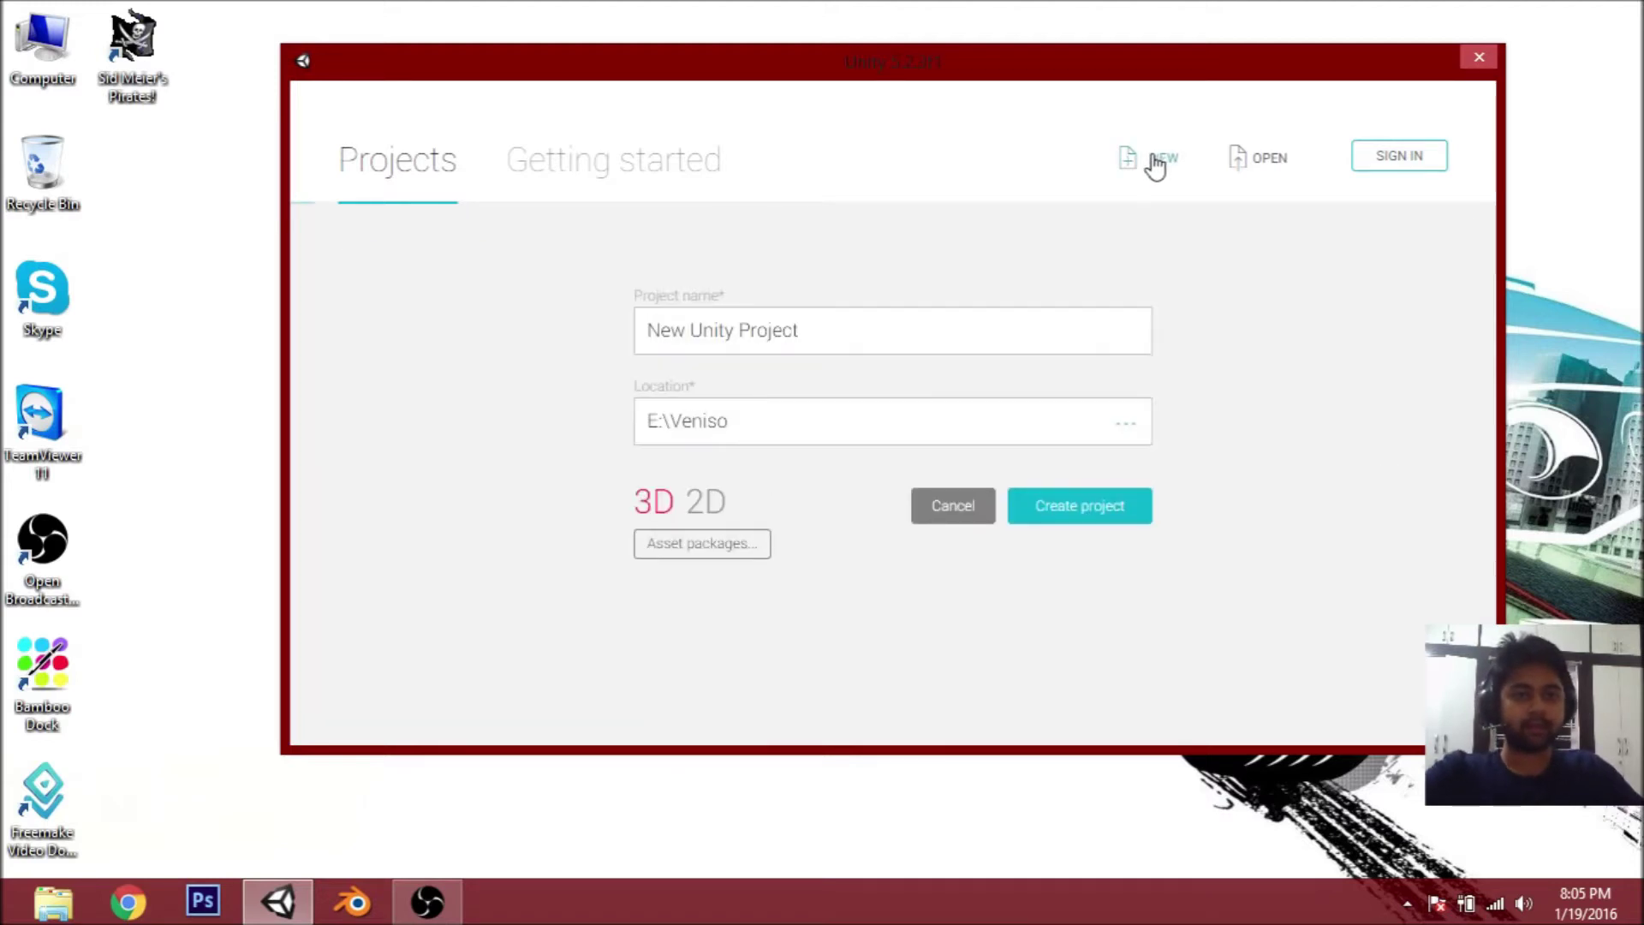
left_click_drag(870, 326, 482, 334)
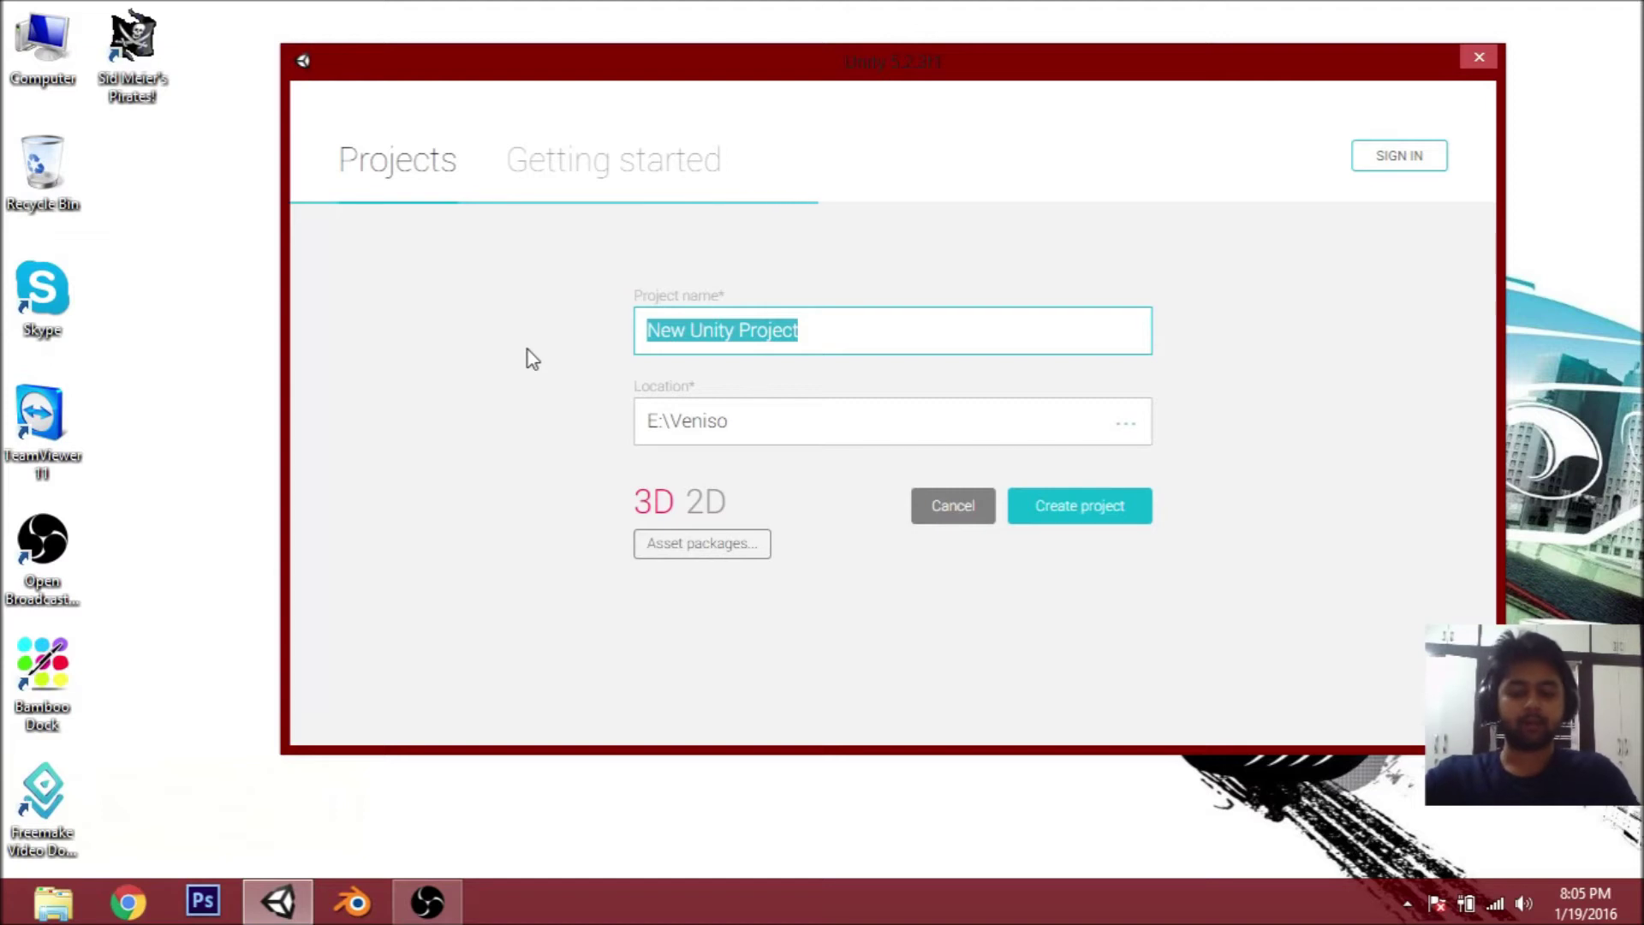
type("Basi")
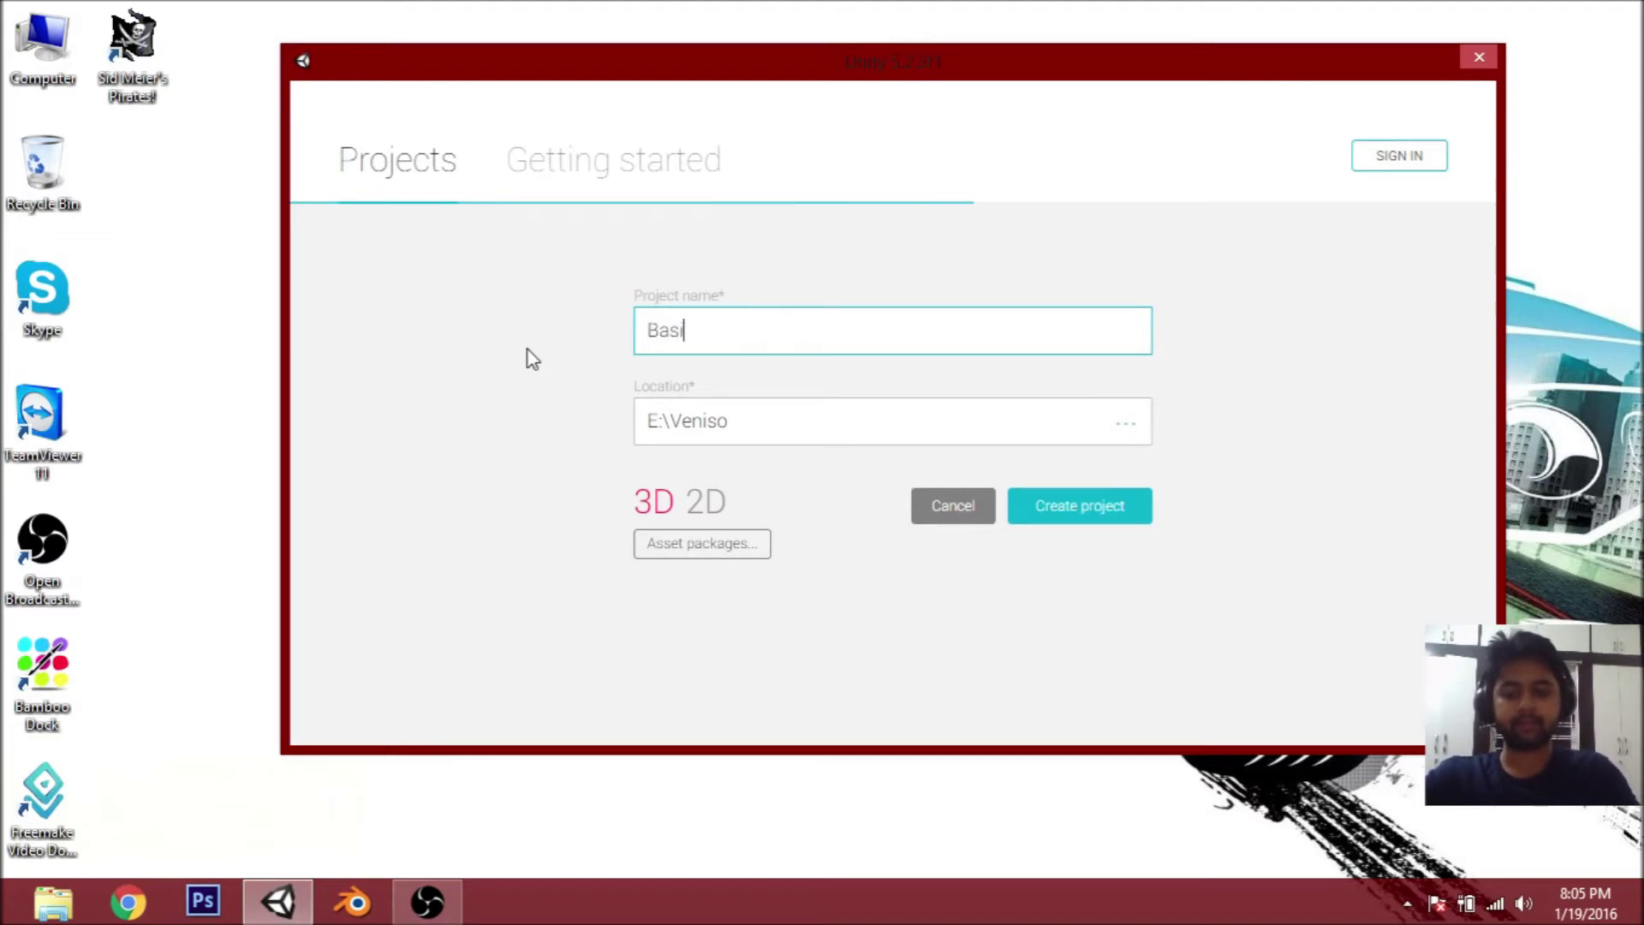
type("cTutorial")
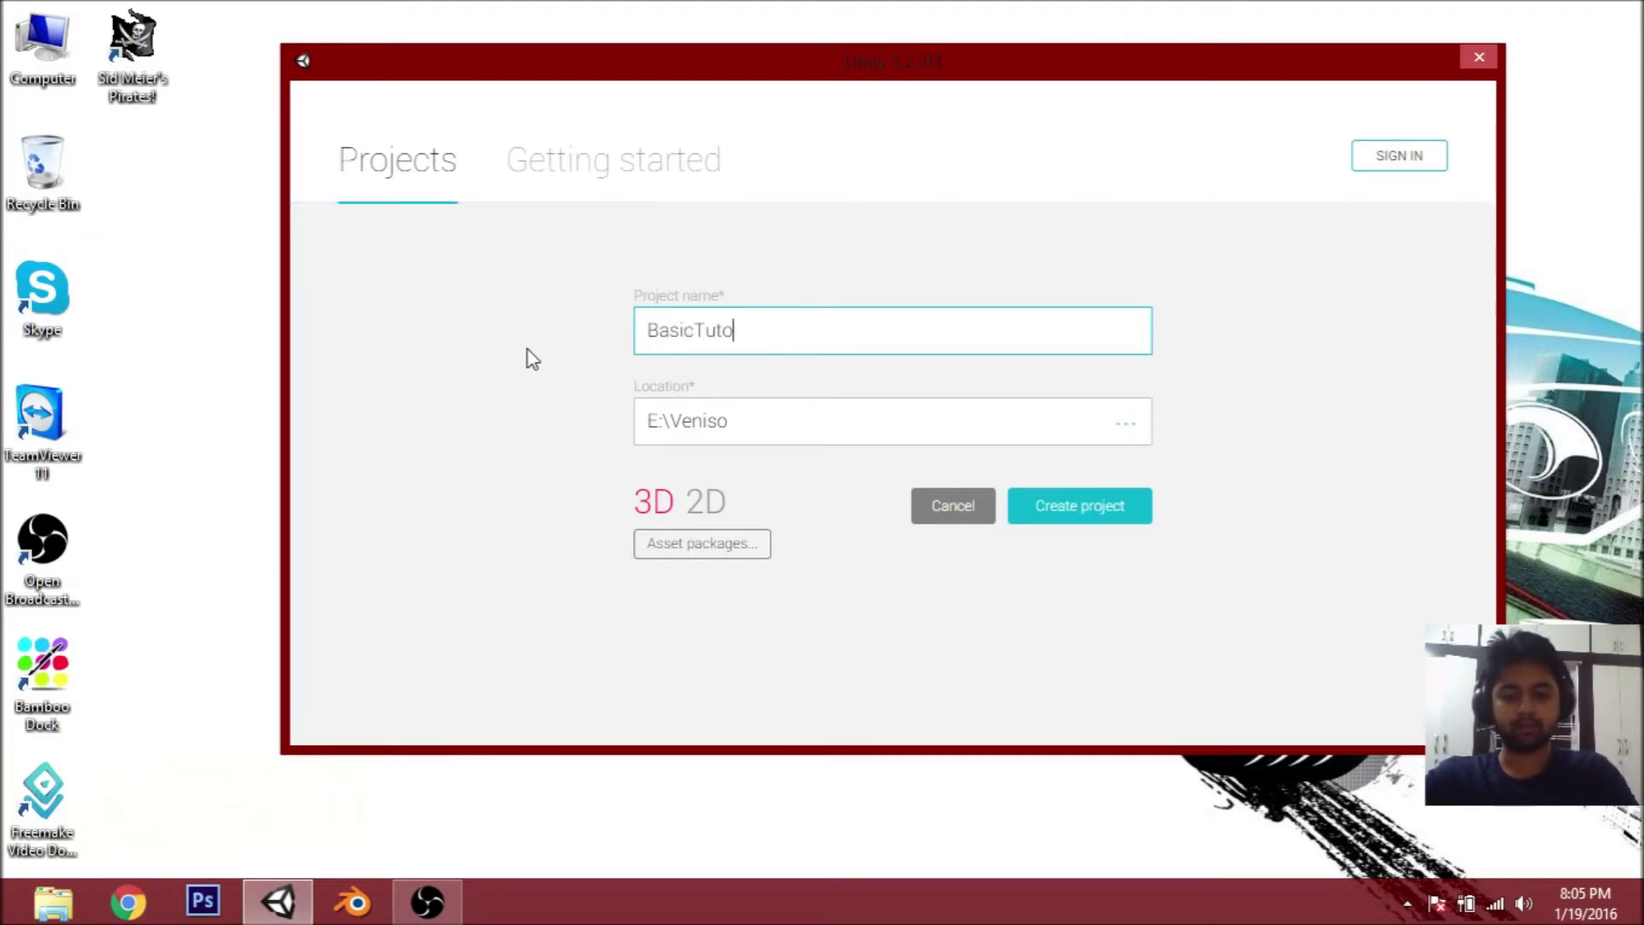
left_click(1121, 423)
scroll(414, 290, "down", 2)
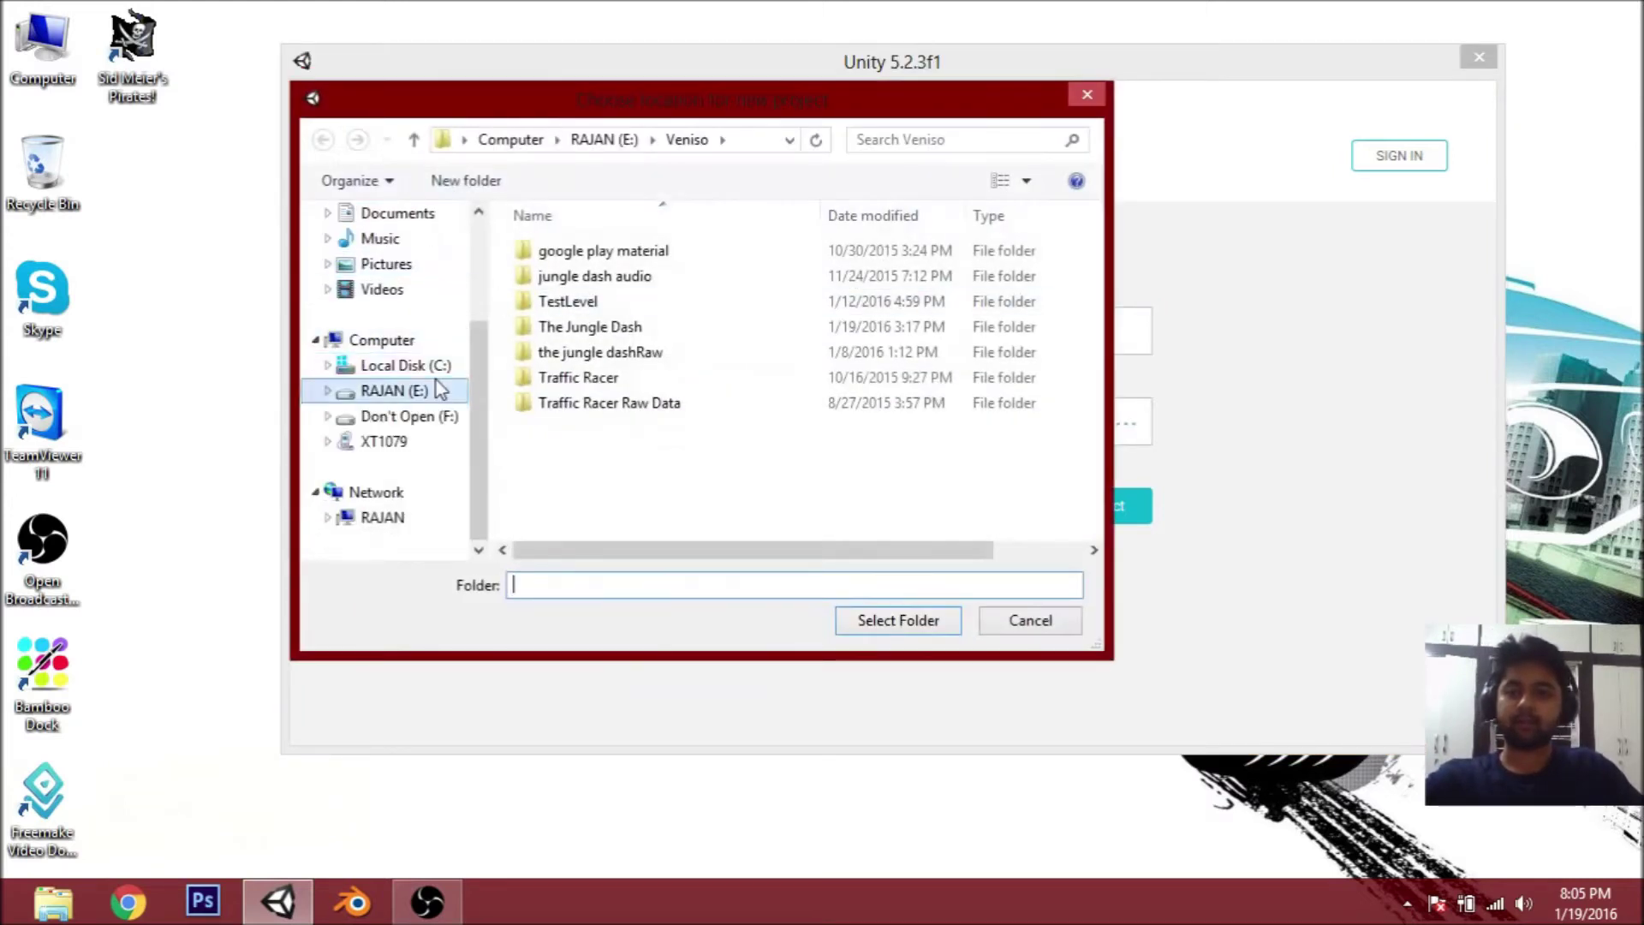
left_click(398, 214)
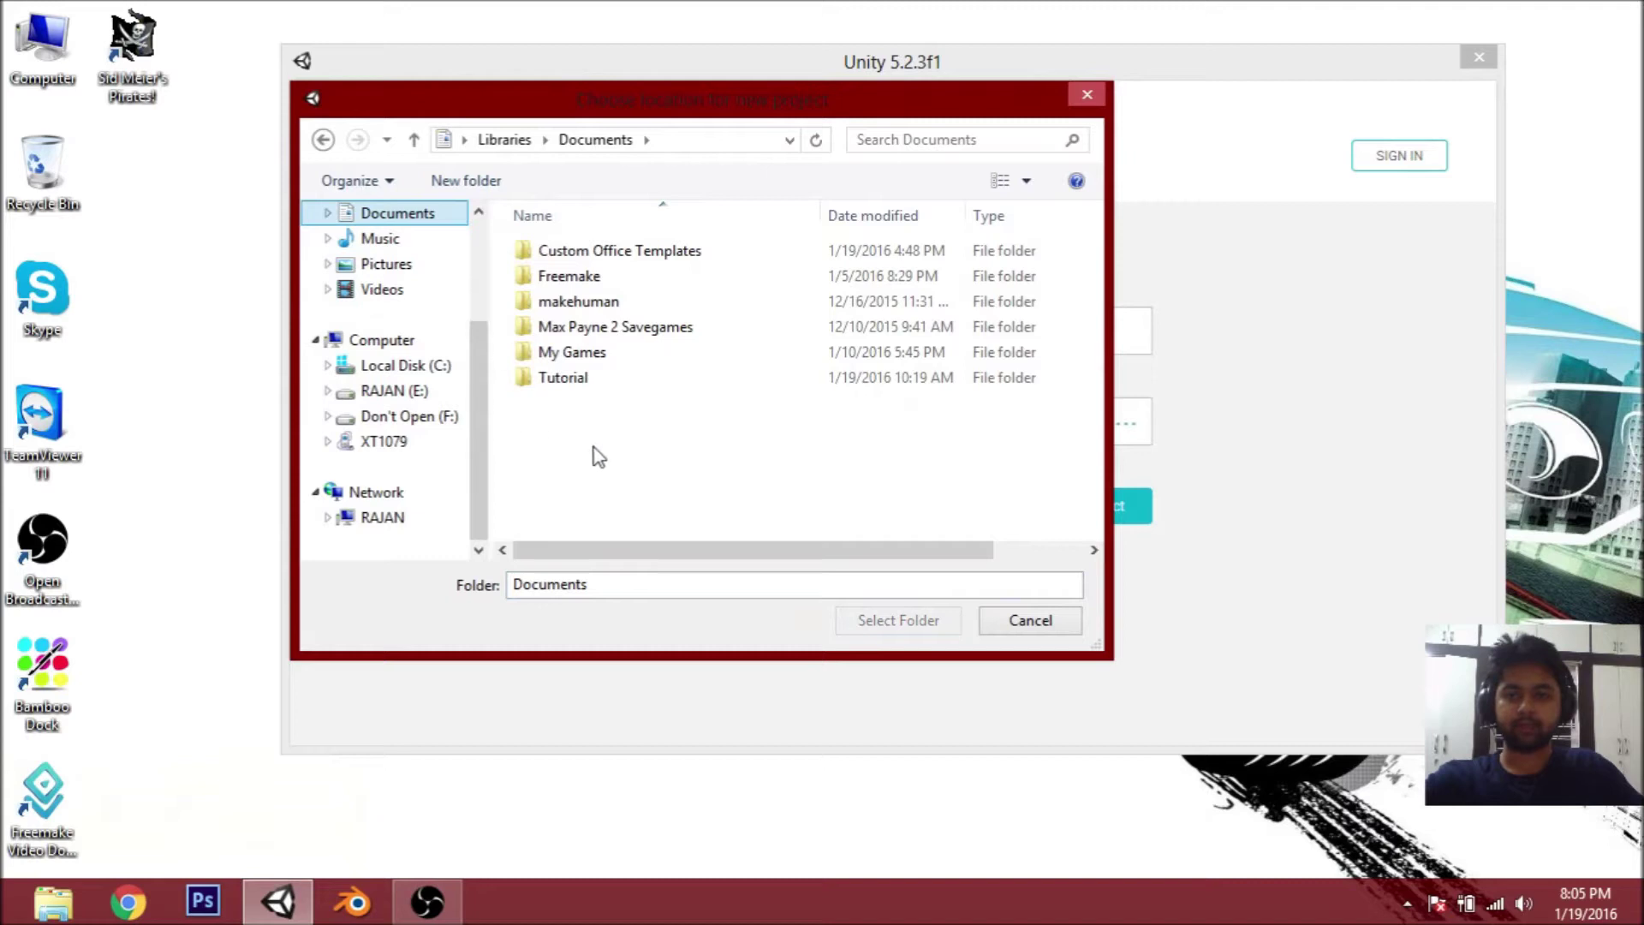
double_click(562, 376)
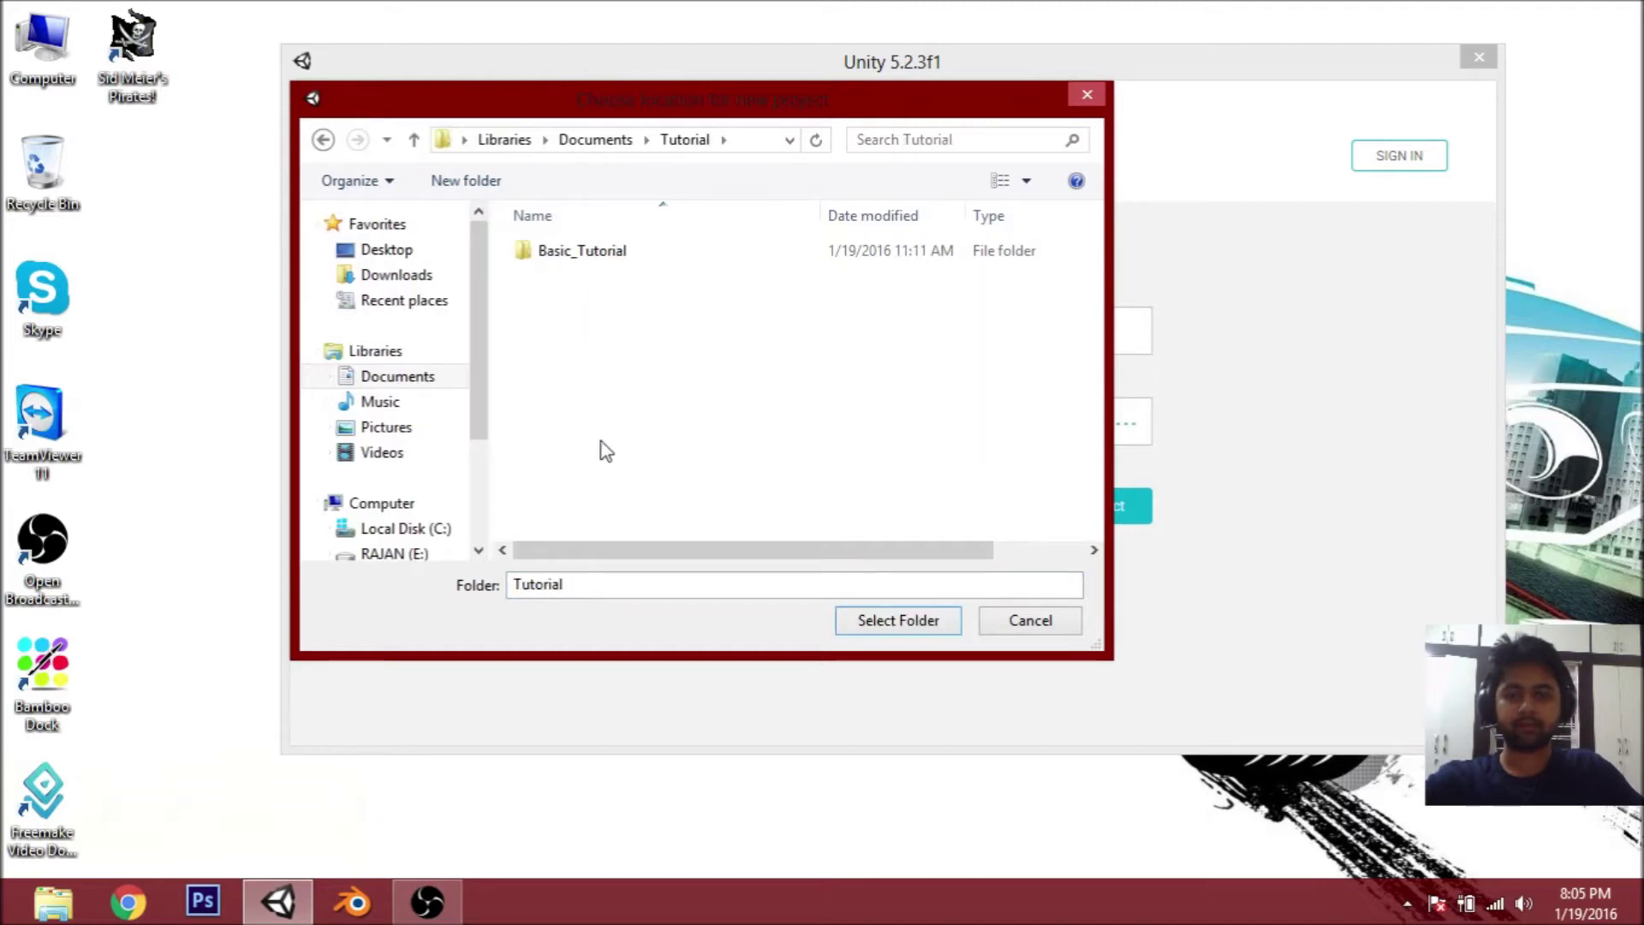
left_click(1030, 620)
- Extend the project name to BasicTutorialAndroid and set its location to the Tutorial folder in Documents
left_click(812, 330)
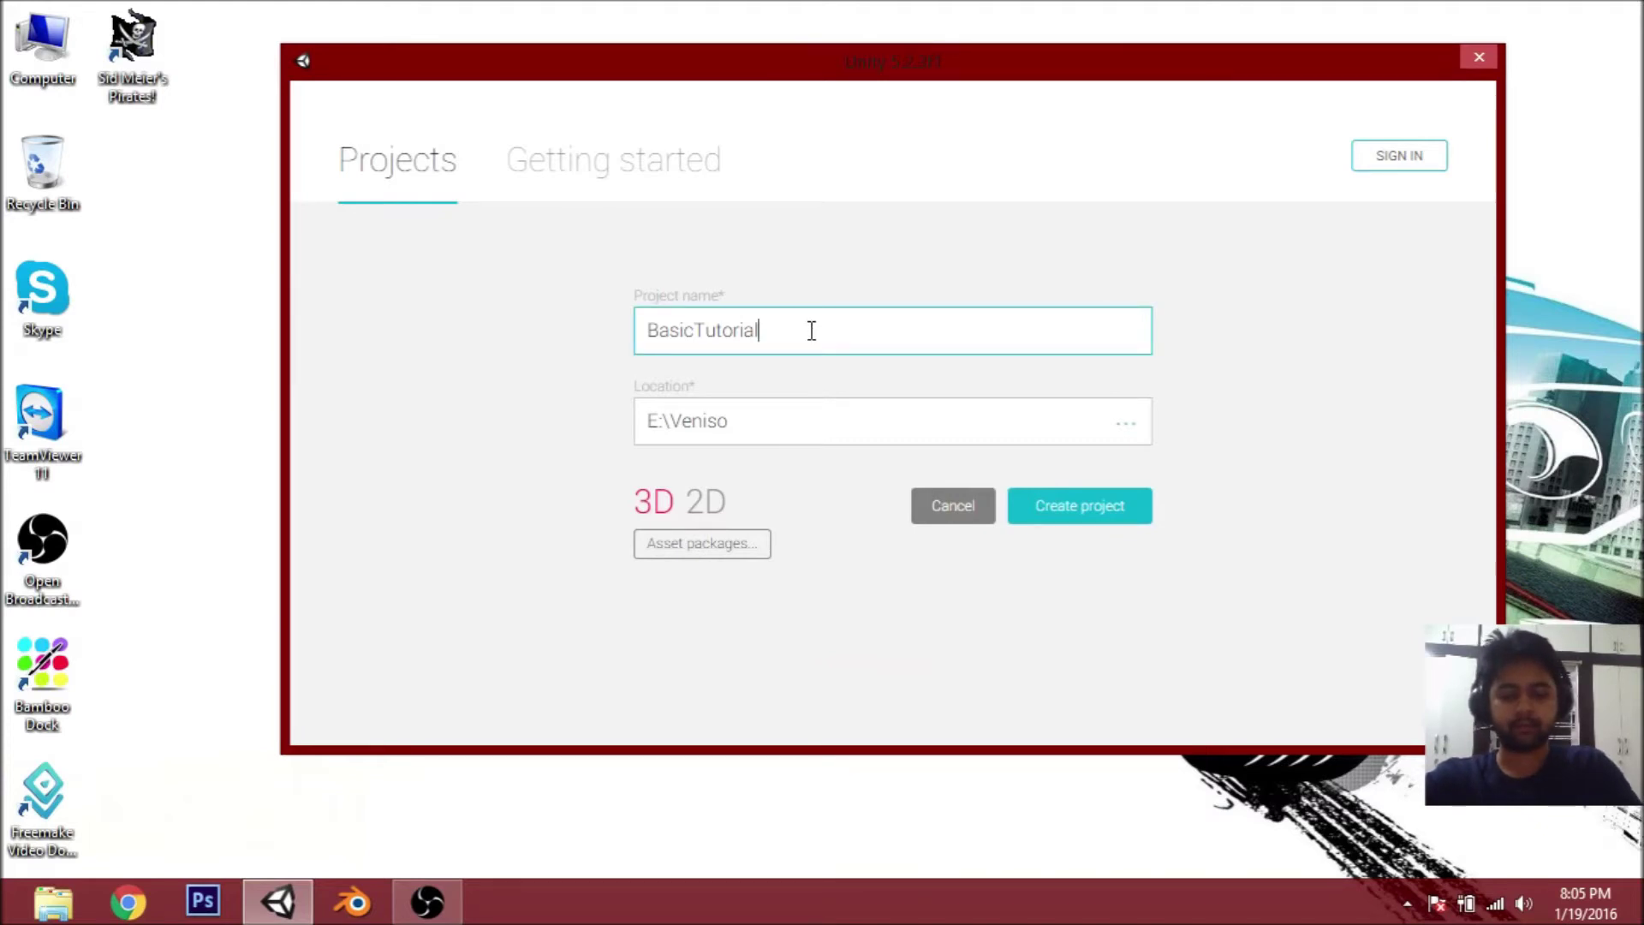
type("Android")
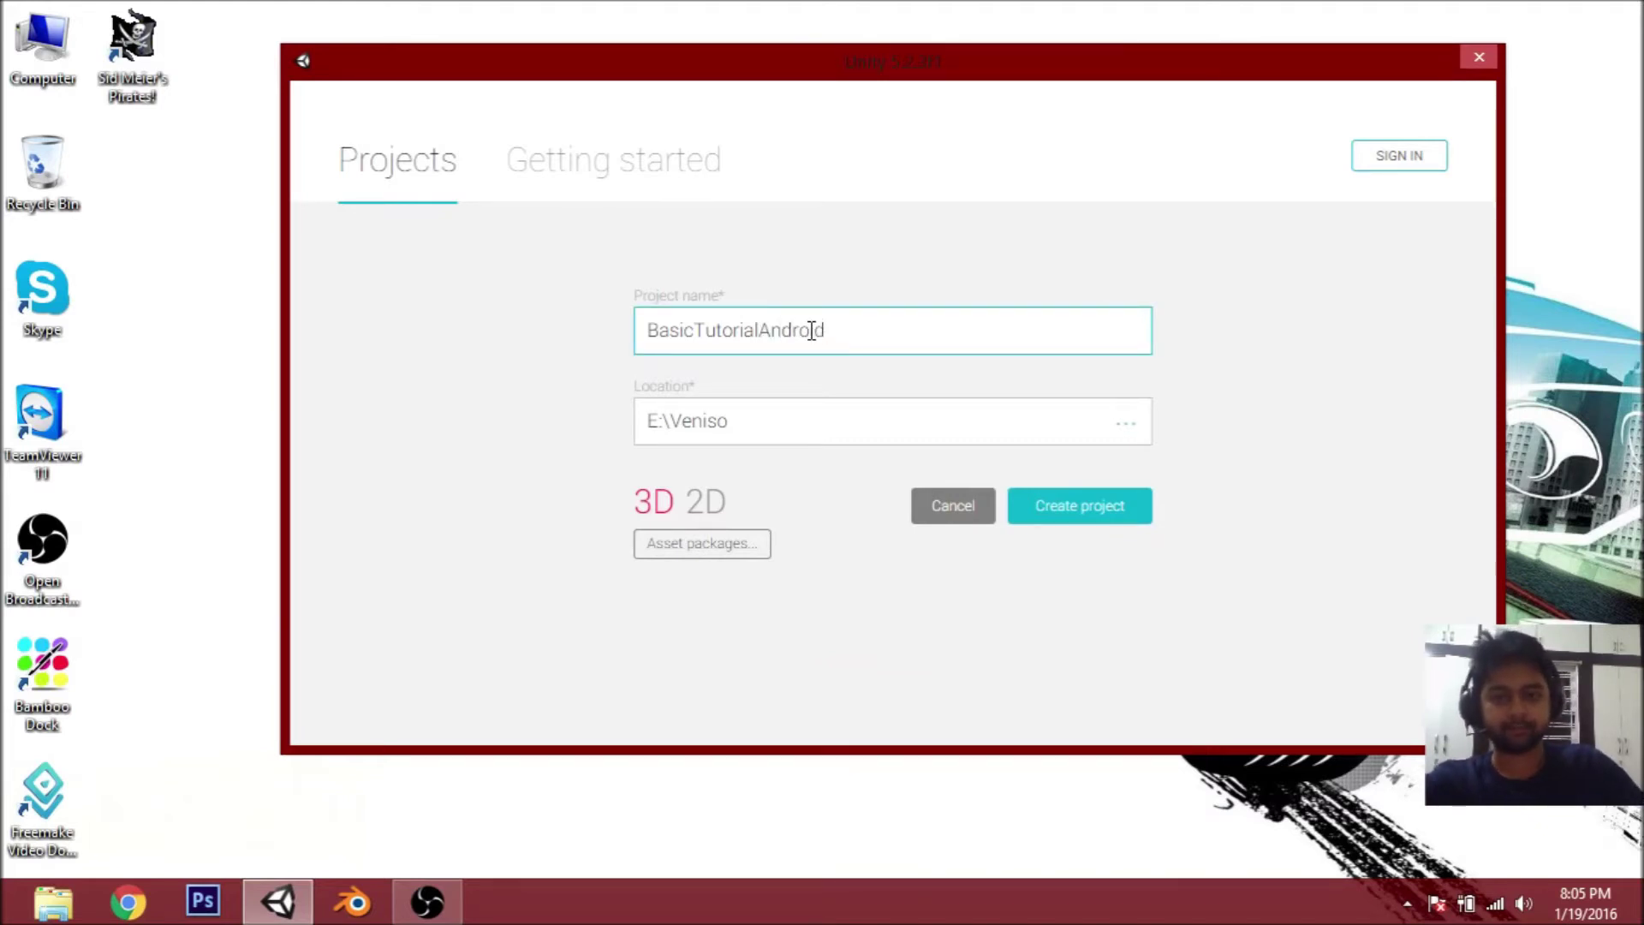
left_click(1117, 429)
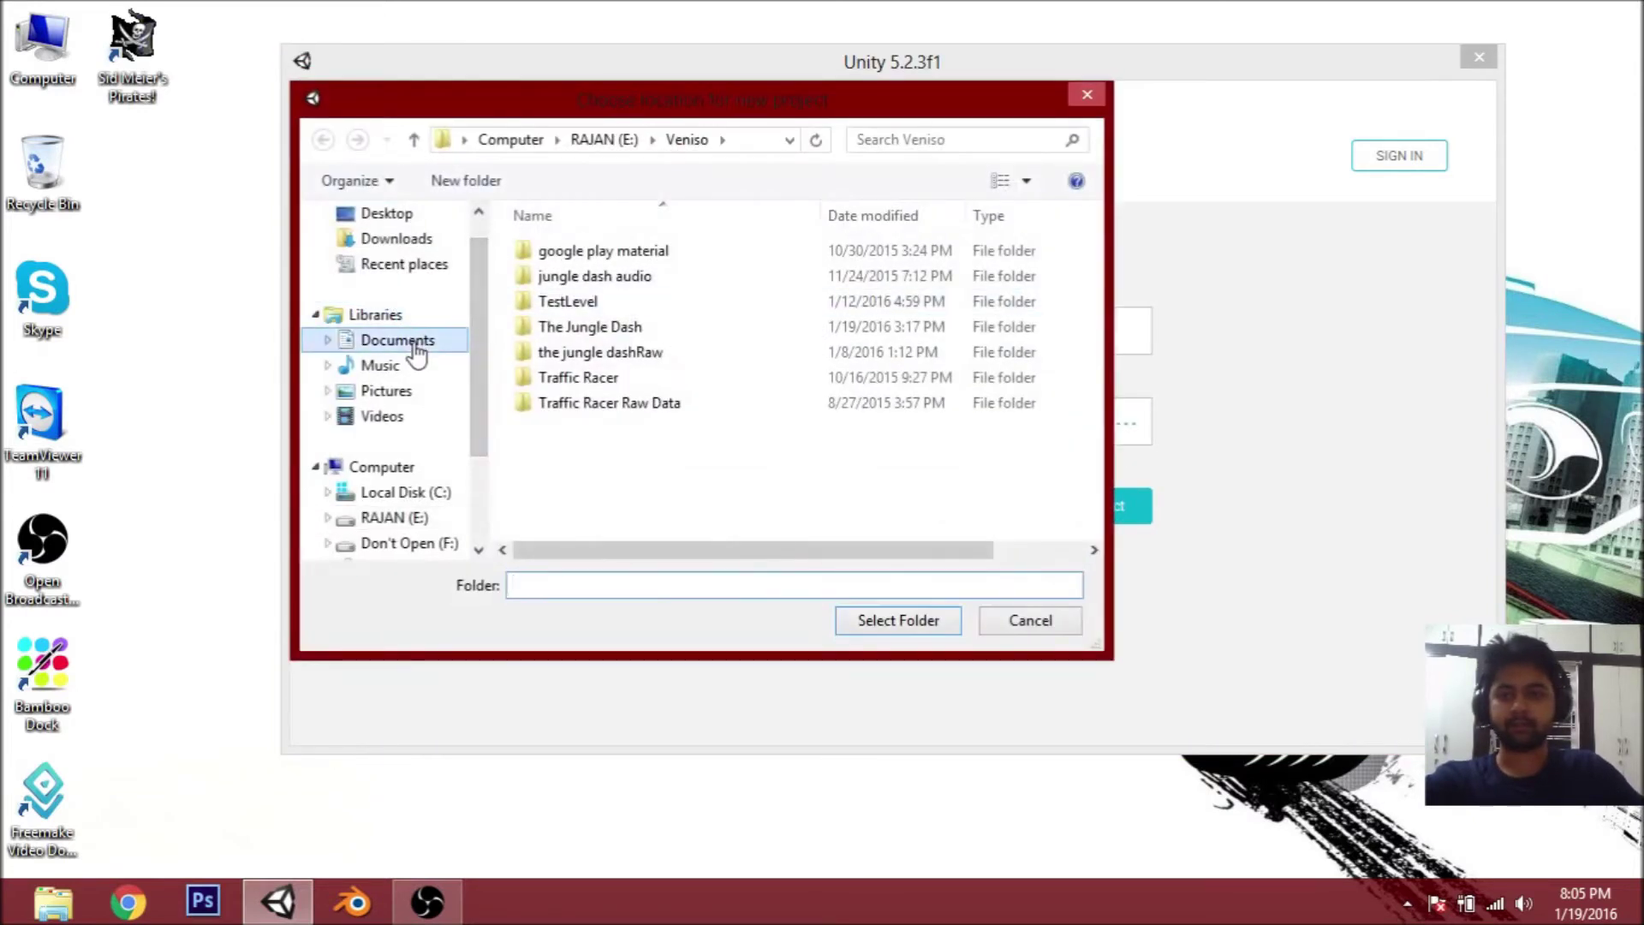
left_click(401, 341)
double_click(552, 381)
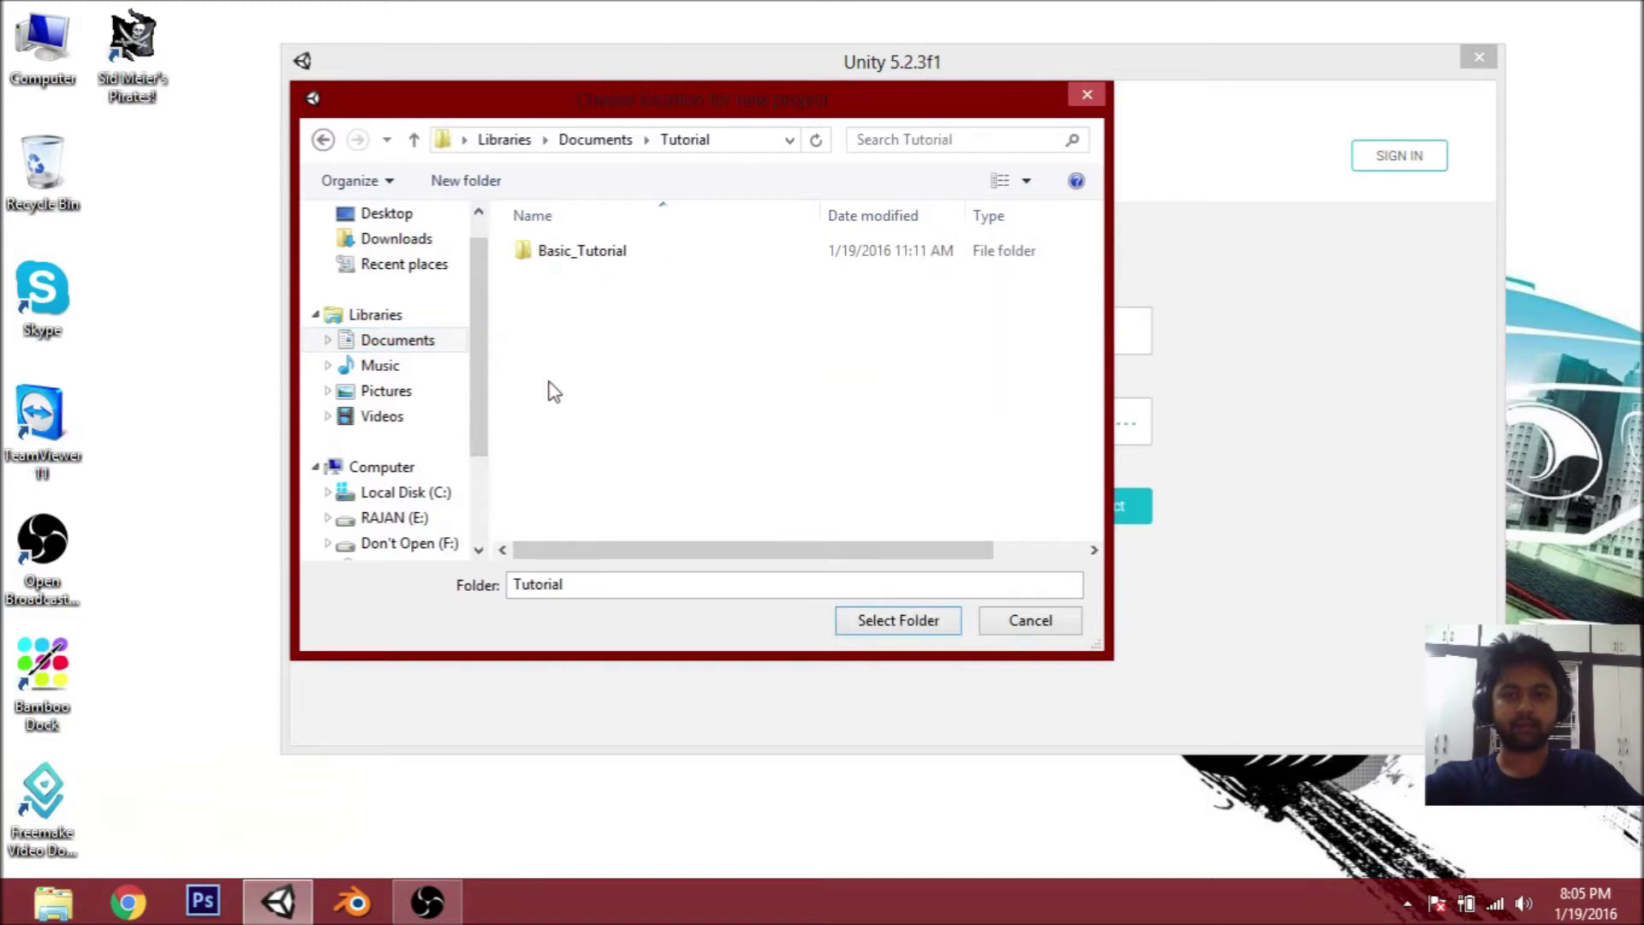
left_click(890, 620)
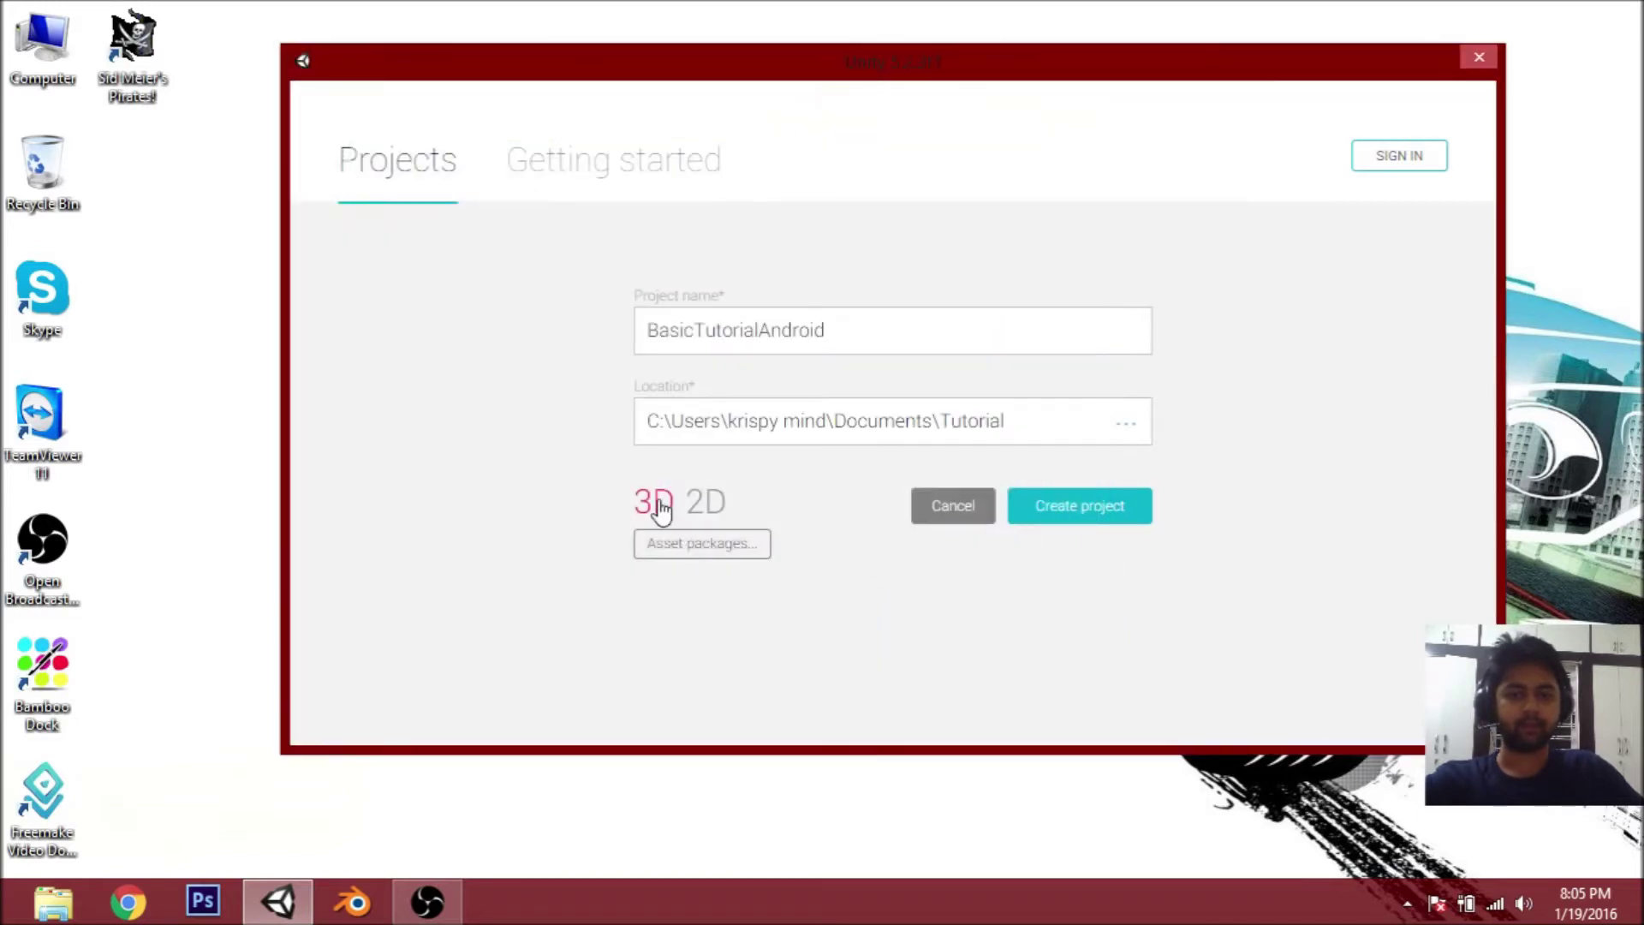
- Keep 3D as the project type after trying 2D, and create the project
left_click(706, 505)
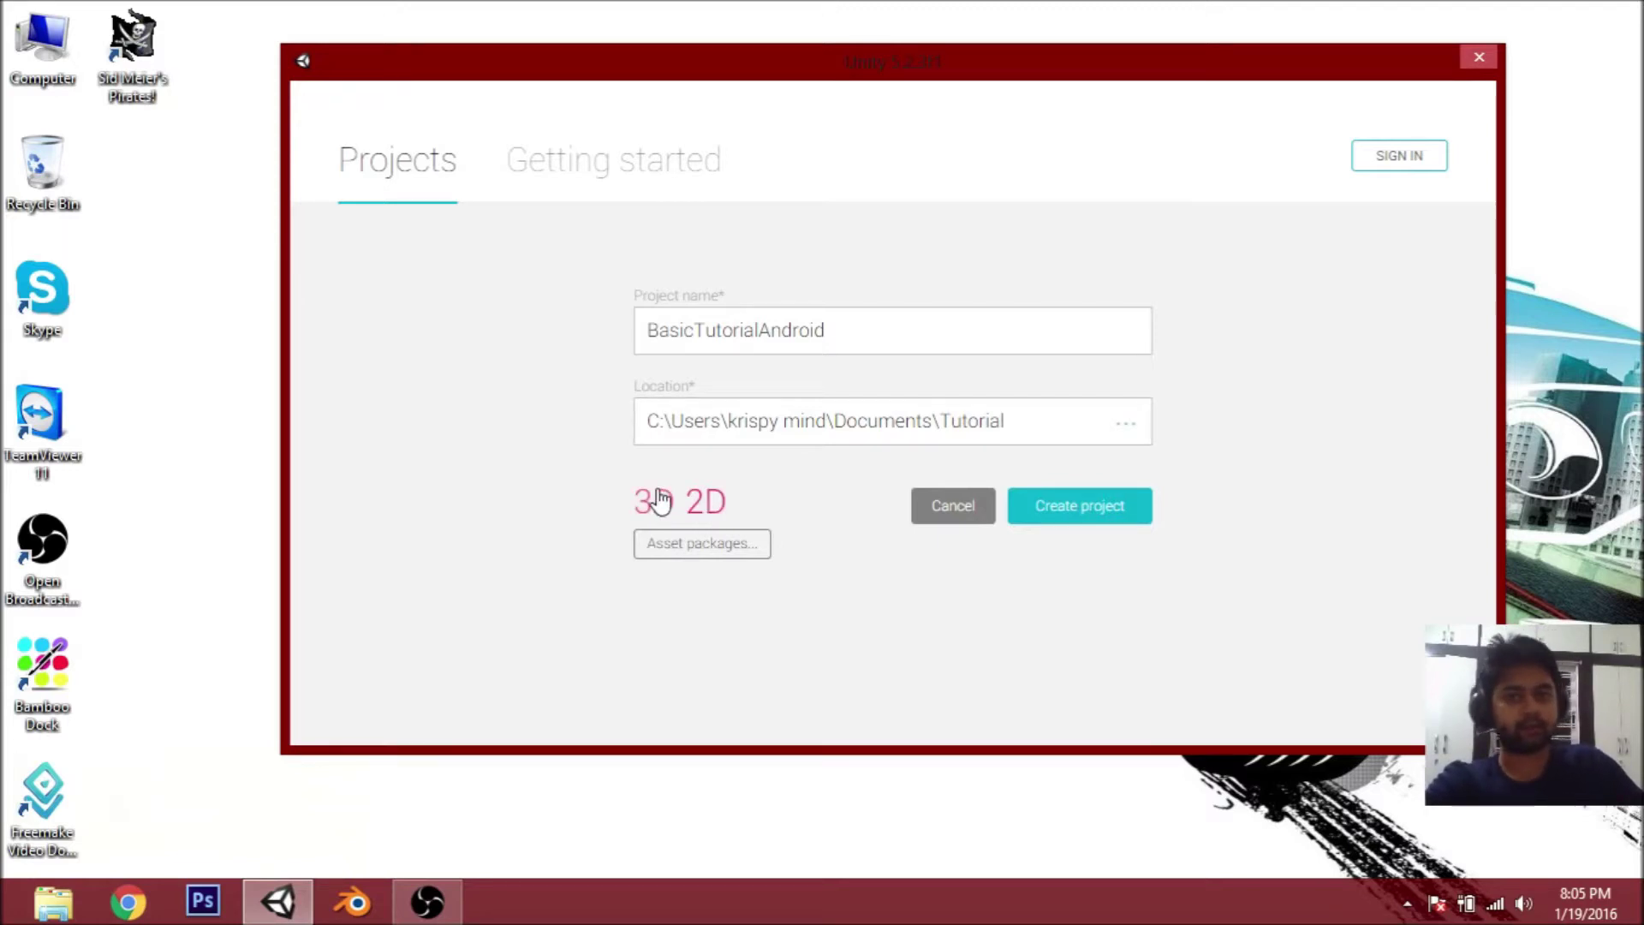
left_click(657, 500)
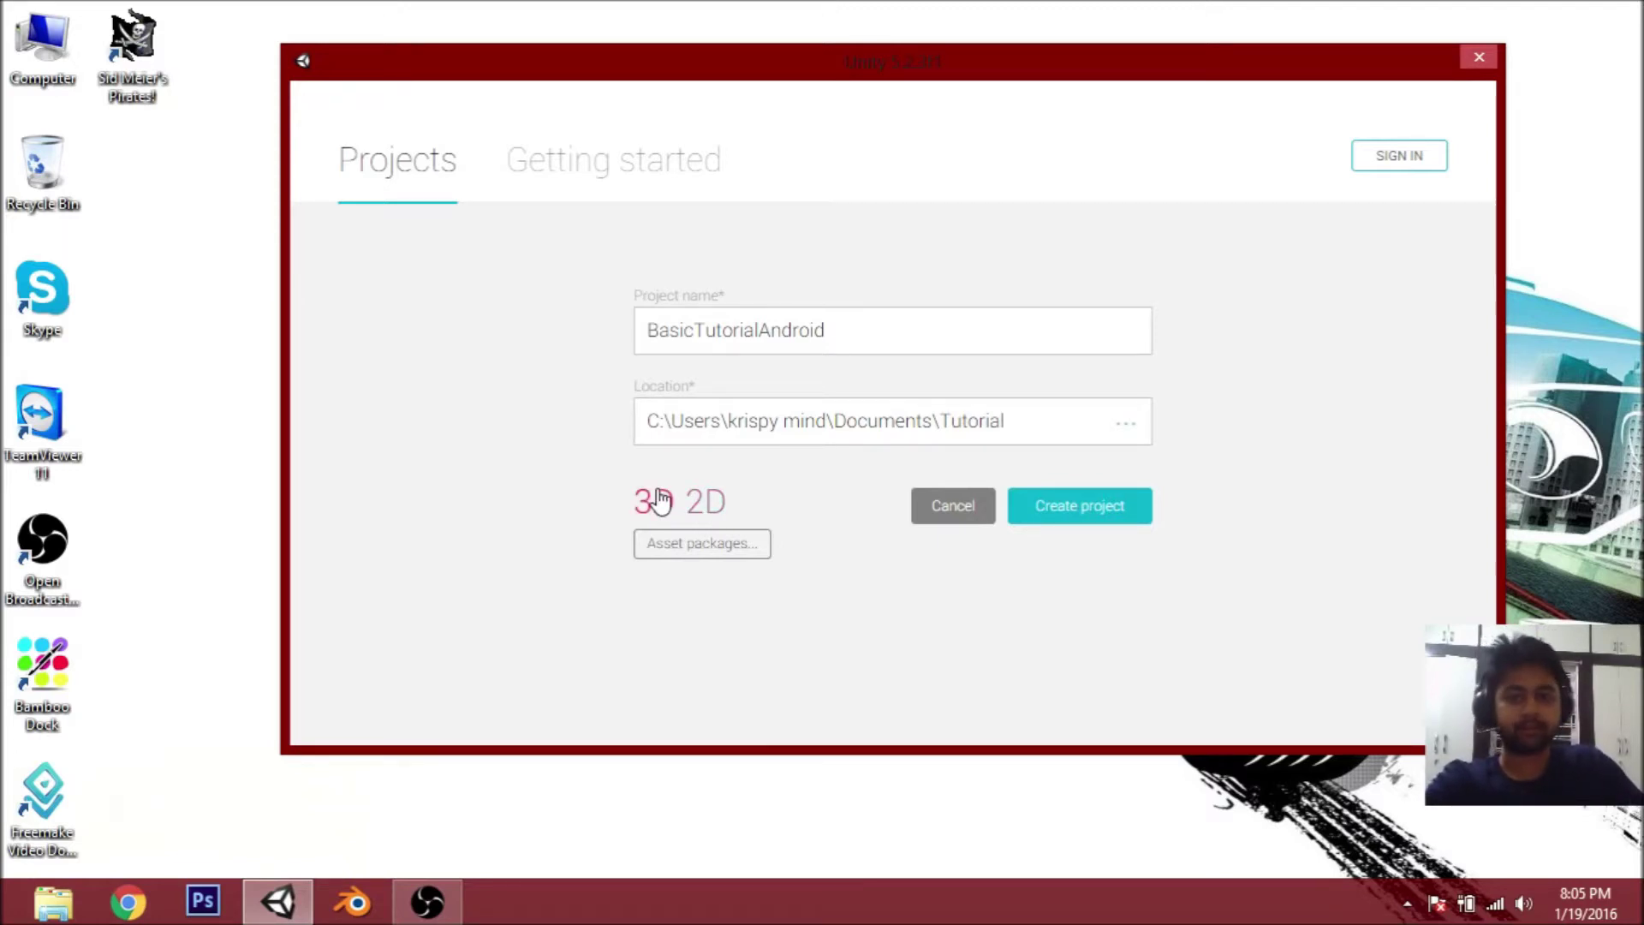
left_click(1092, 531)
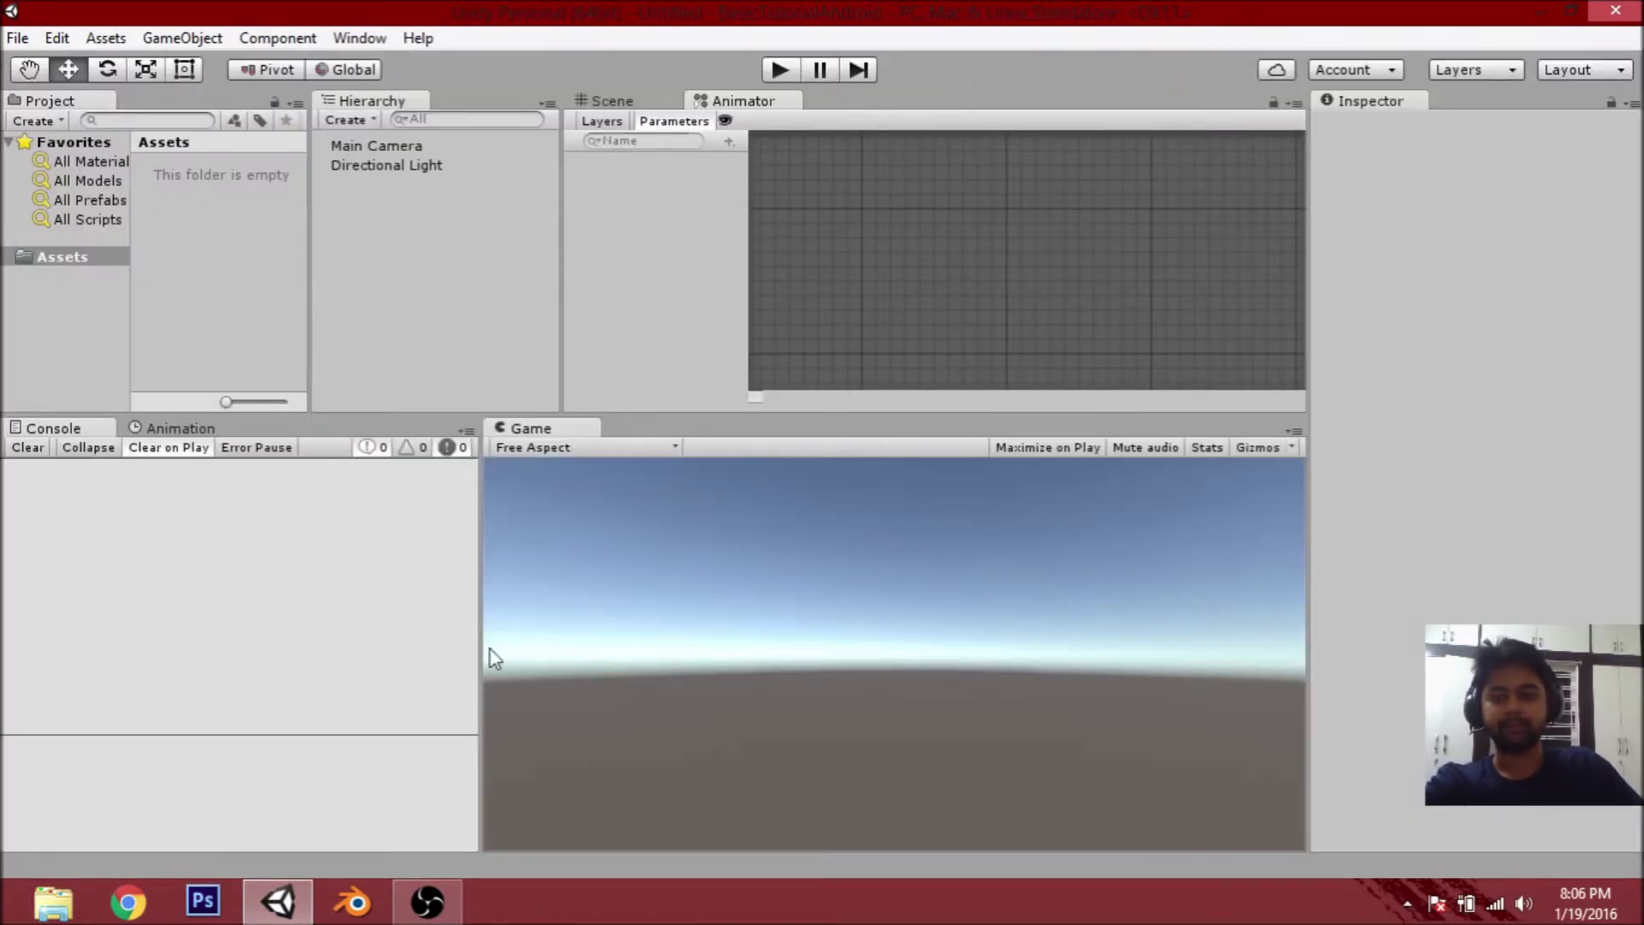
- Narrow the Project and Hierarchy area and widen the Console slightly in the editor layout
left_click_drag(493, 658, 579, 648)
left_click_drag(562, 306, 532, 306)
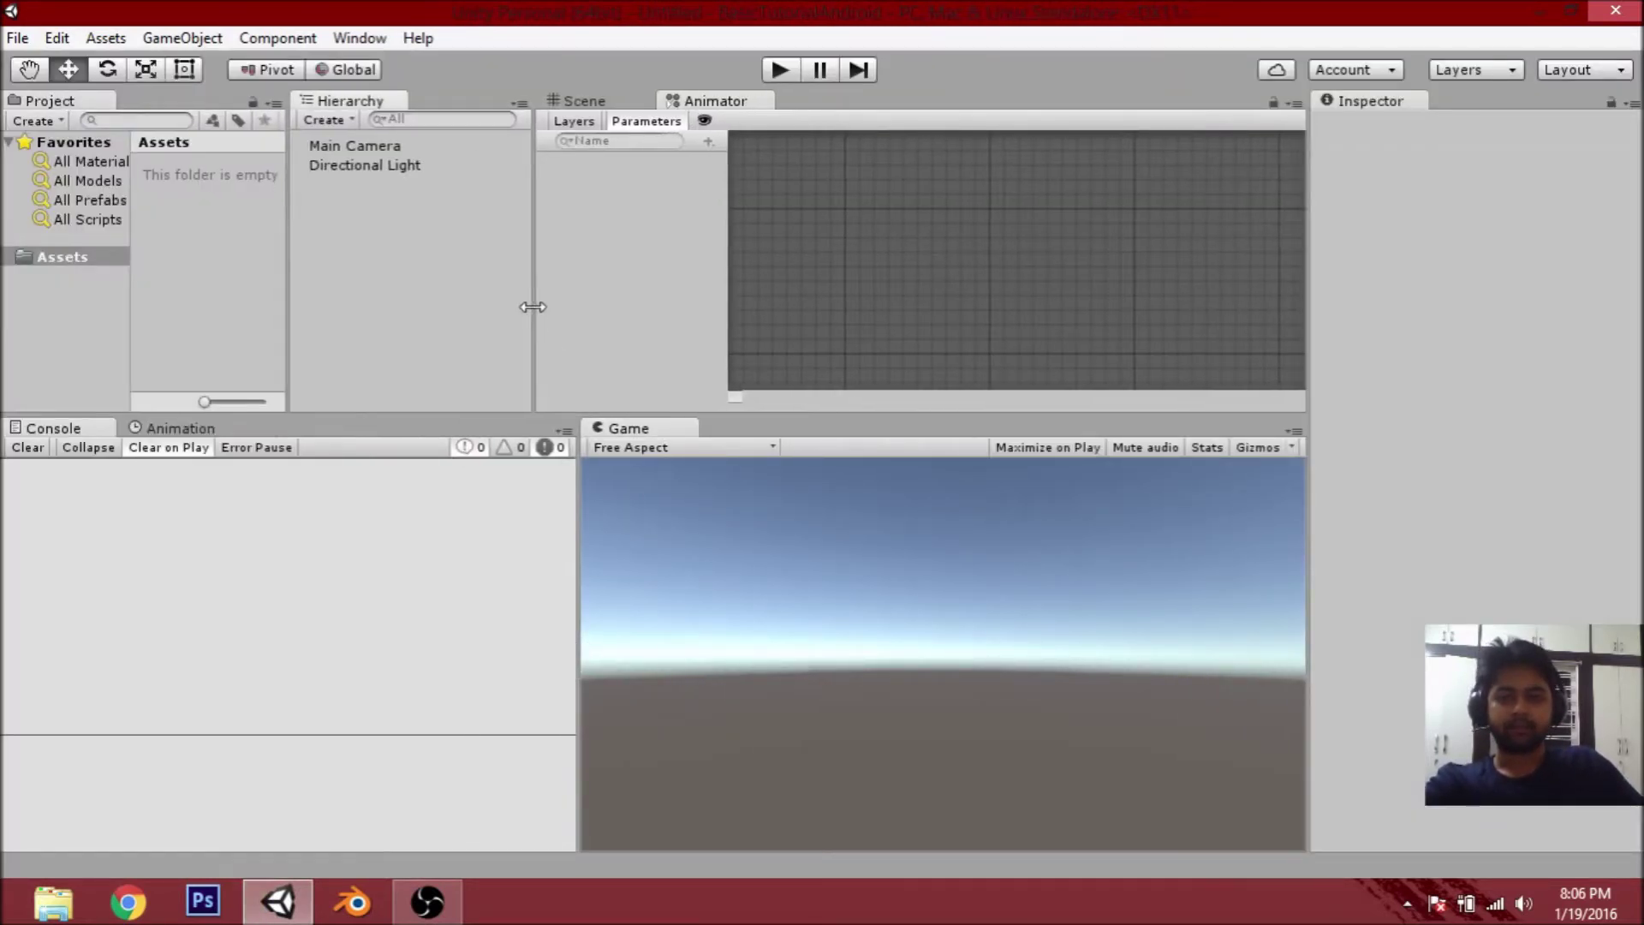
left_click_drag(581, 568, 546, 569)
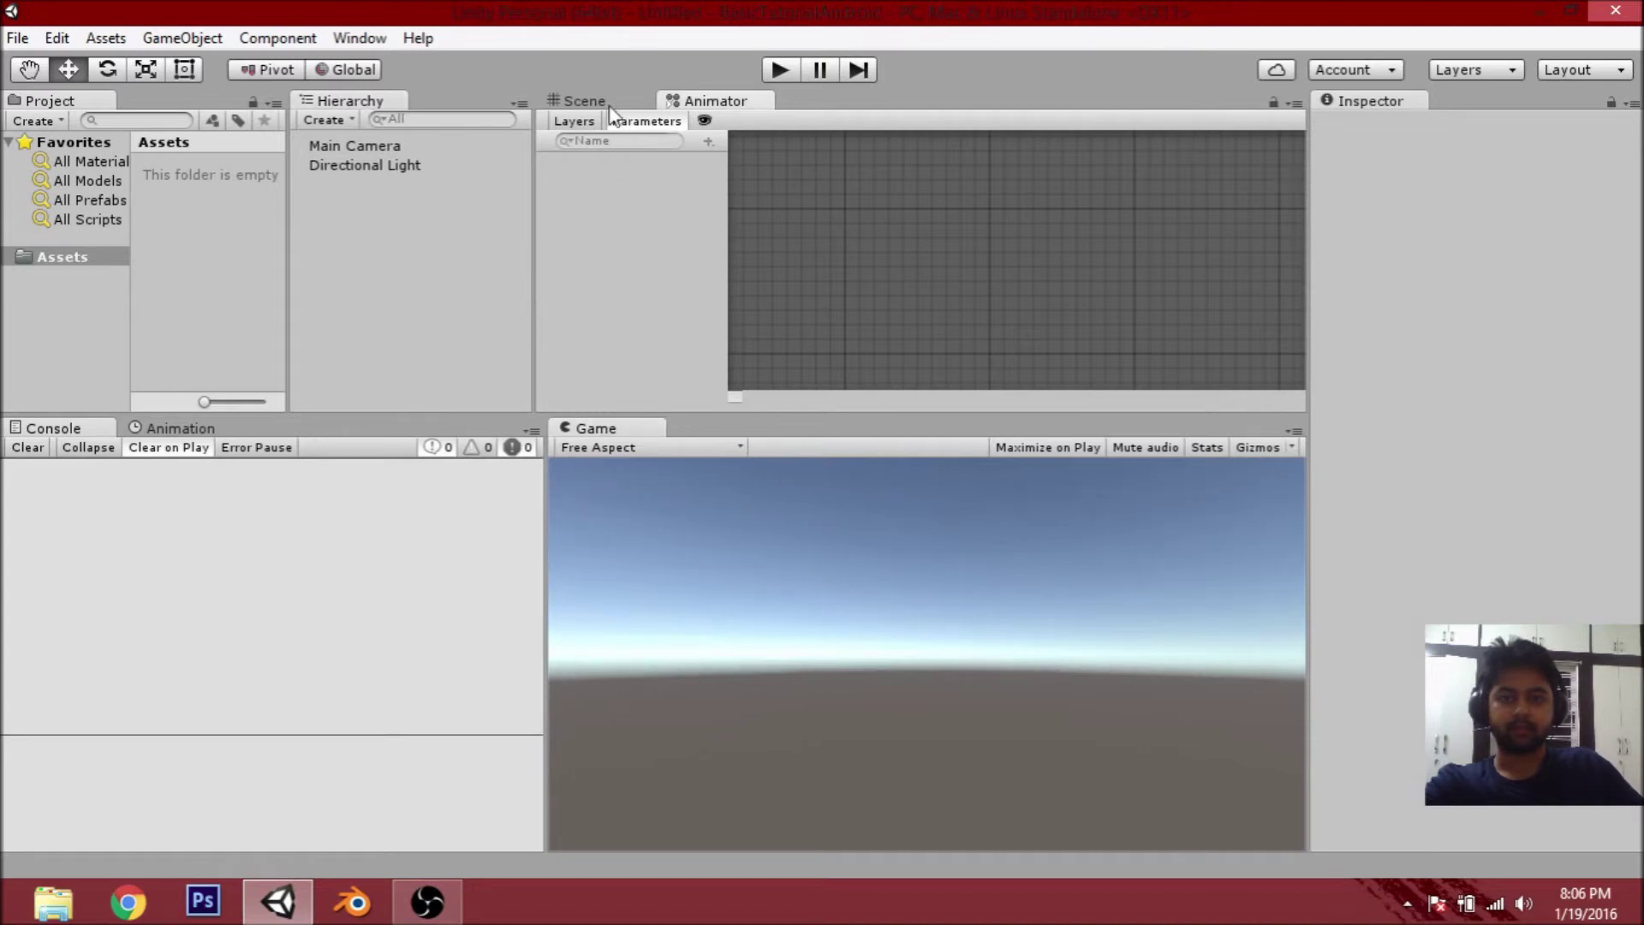
- Show the Scene view in place of the Animator and remove the Animation view from the layout
left_click(610, 104)
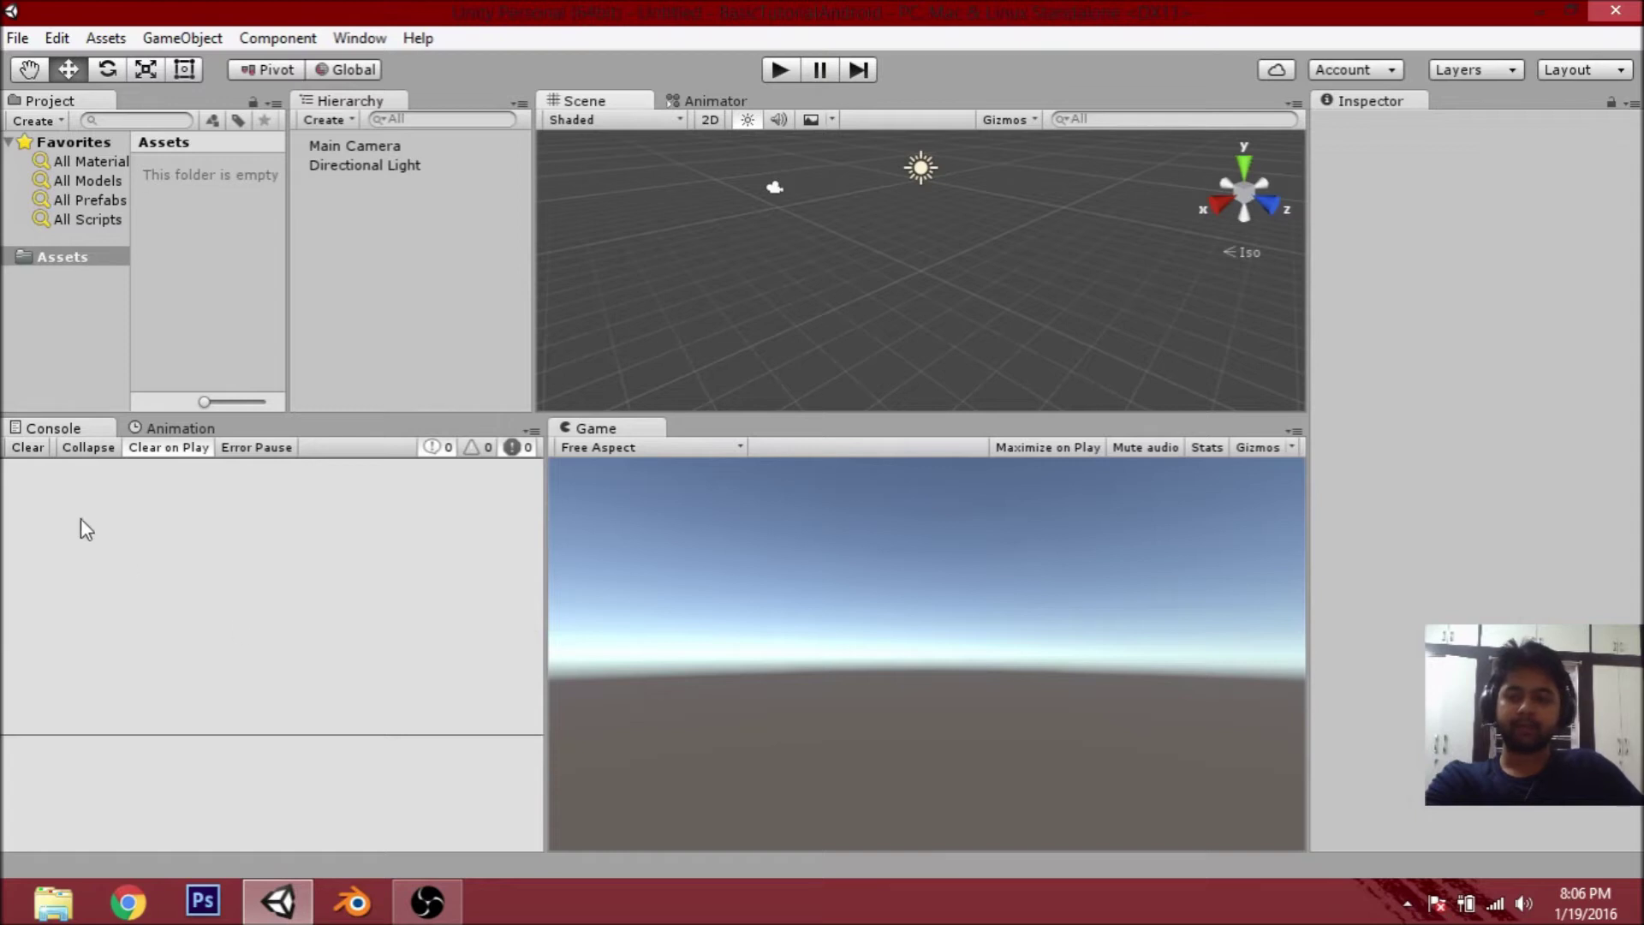
right_click(187, 430)
left_click(269, 478)
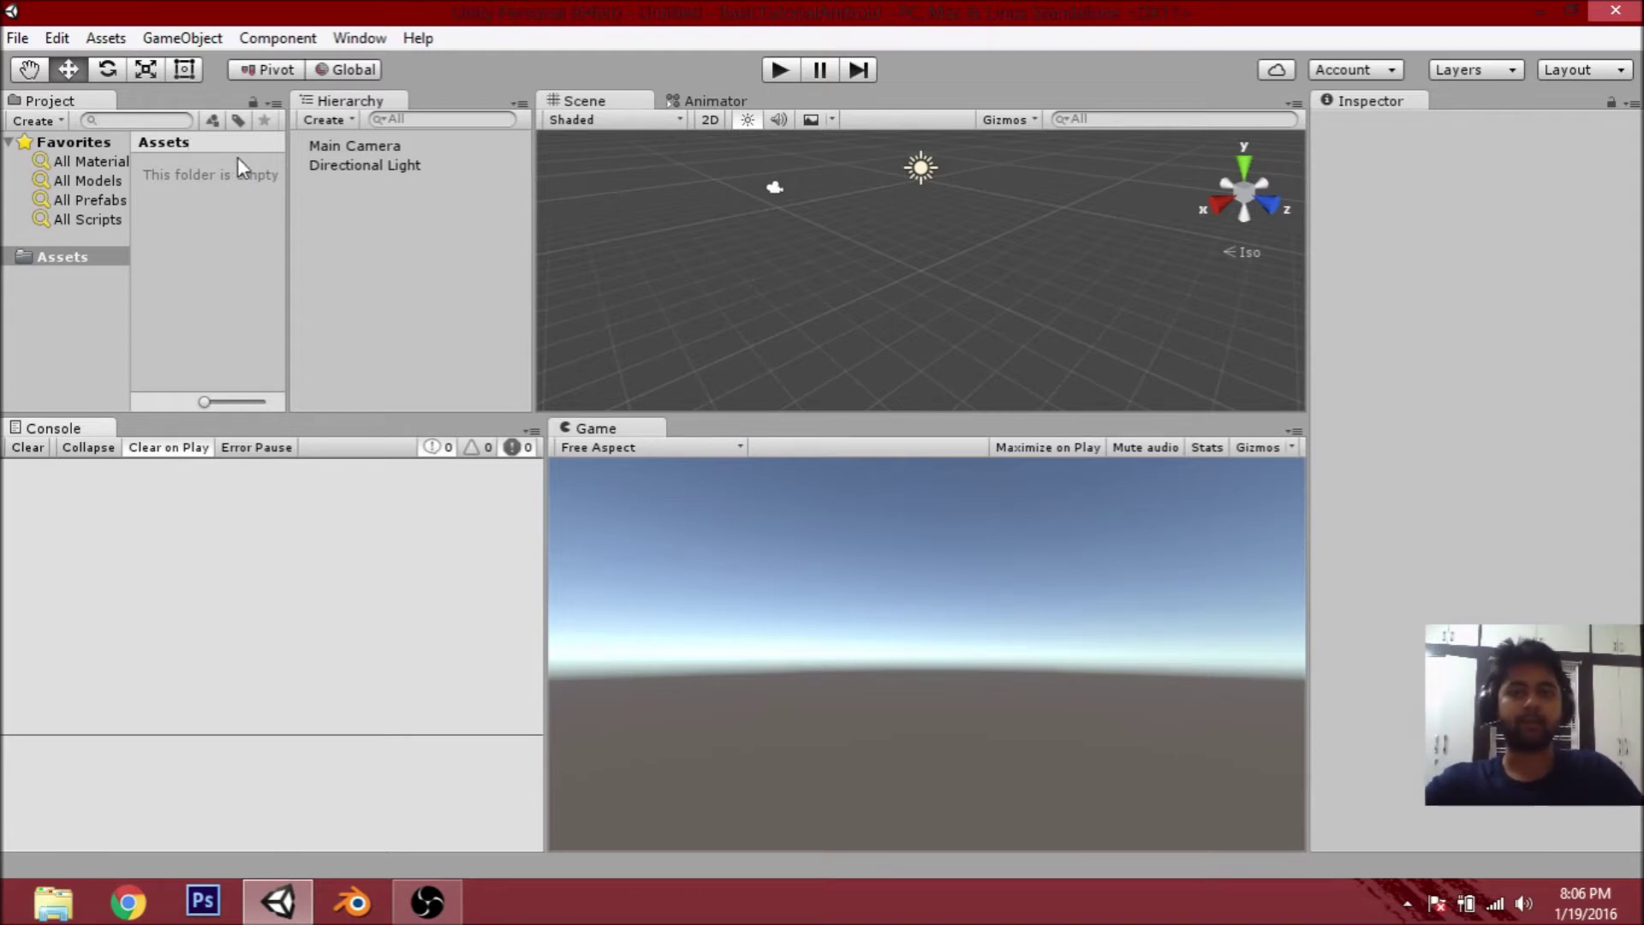
- Set the Android SDK location to the adt-bundle's sdk folder in the External Tools preferences
left_click(66, 38)
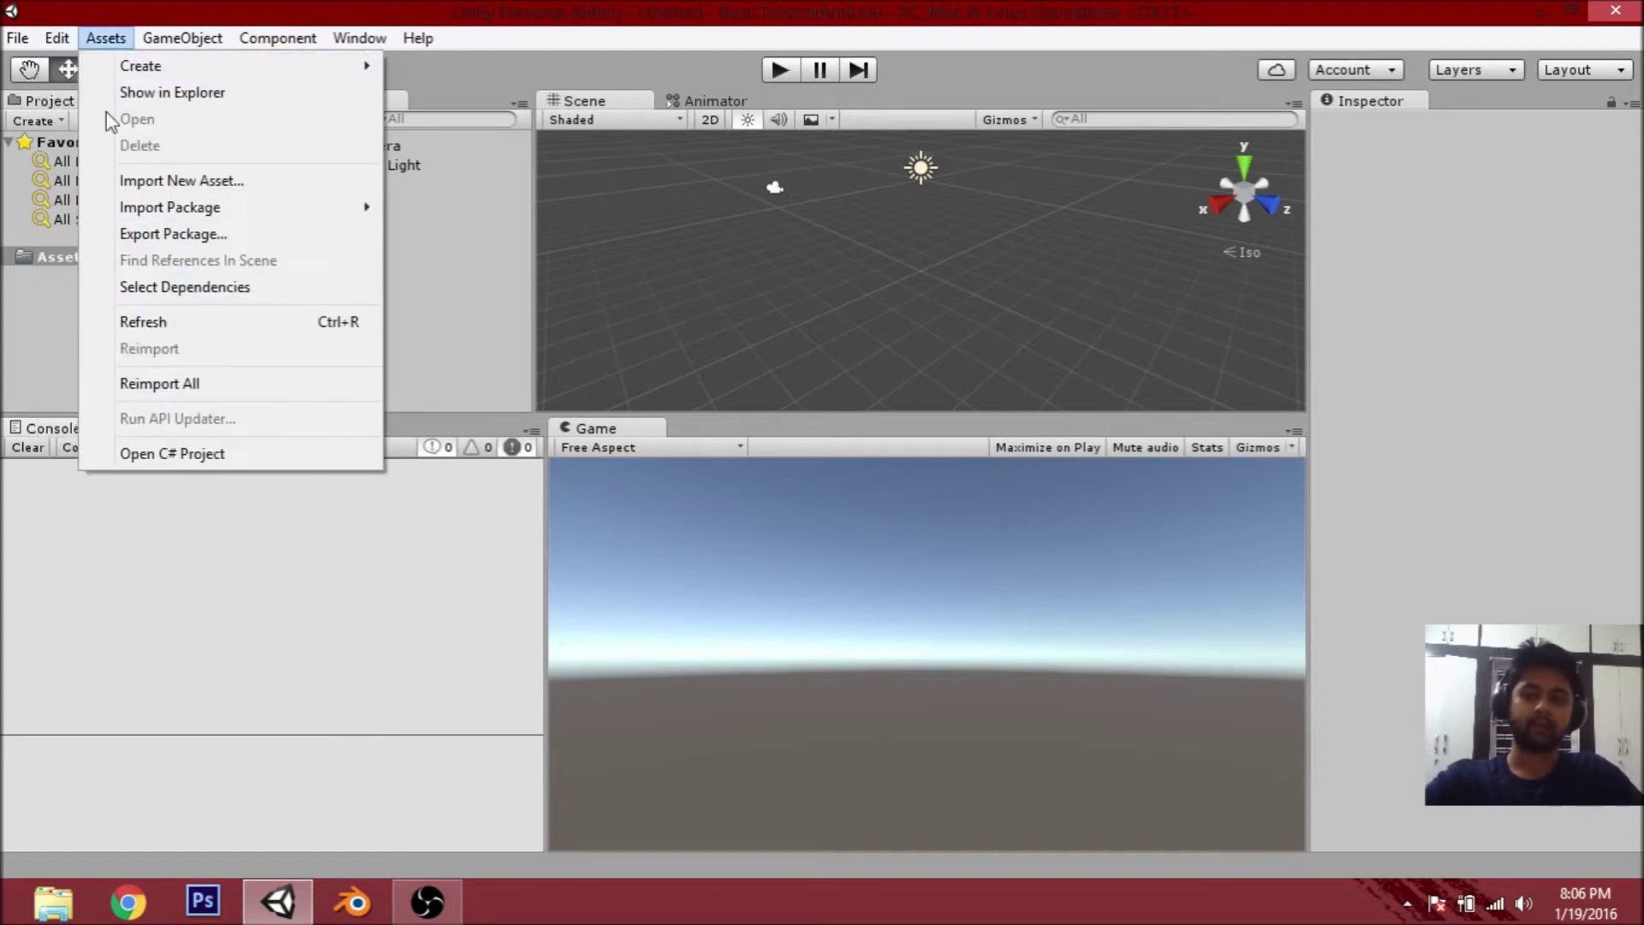
left_click(118, 392)
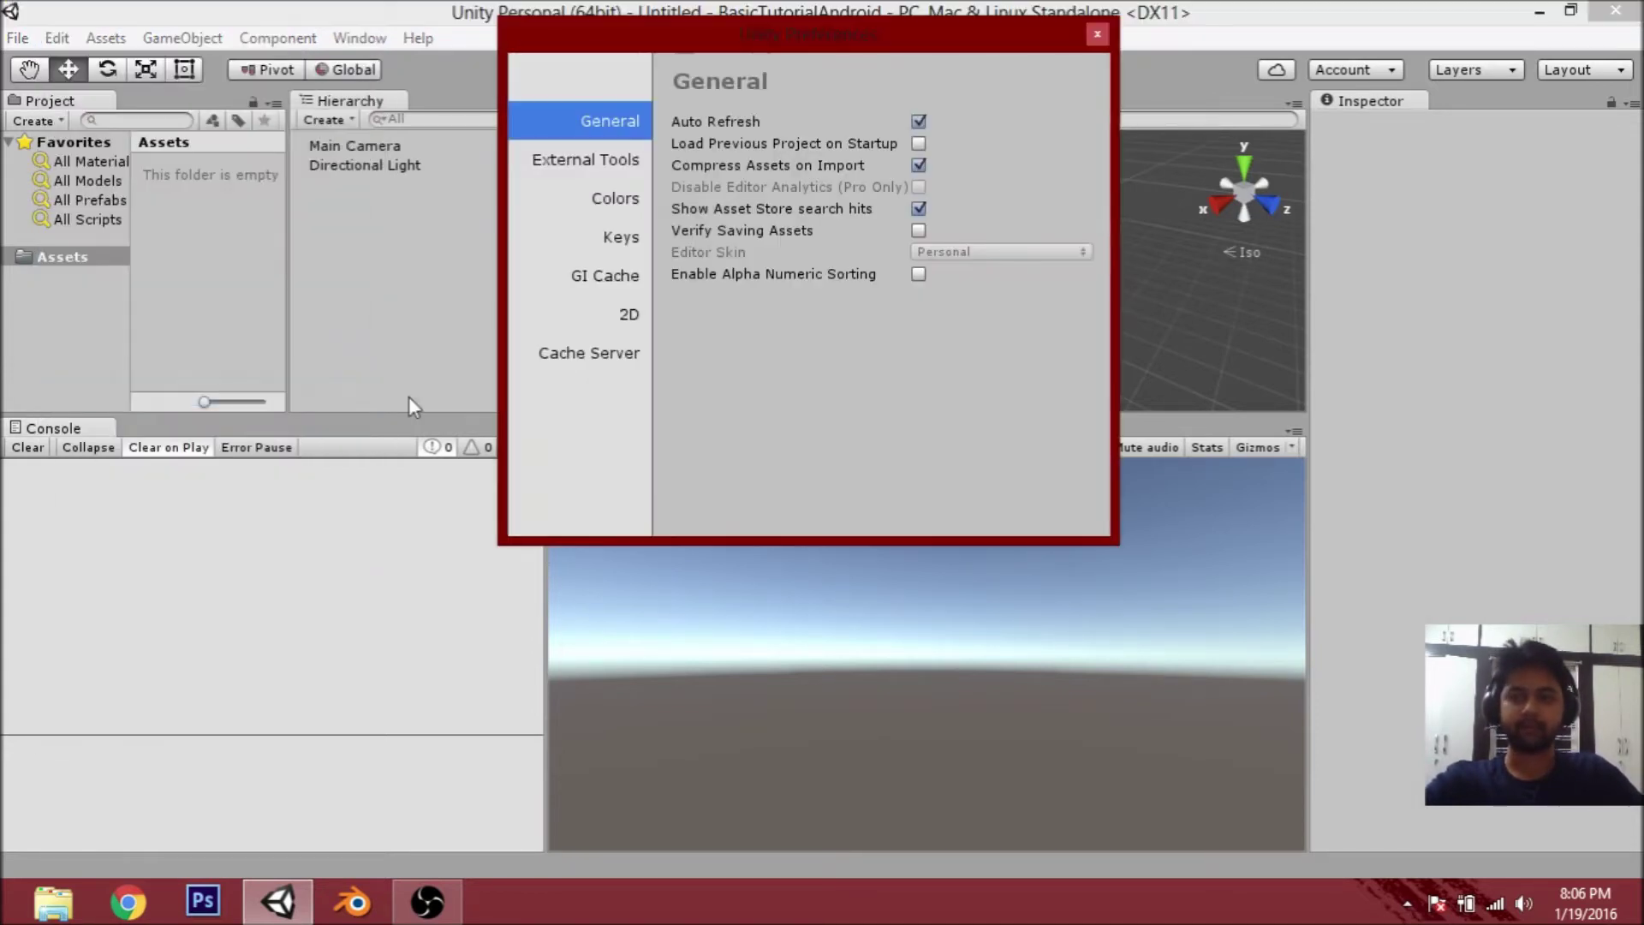
left_click_drag(831, 36, 881, 70)
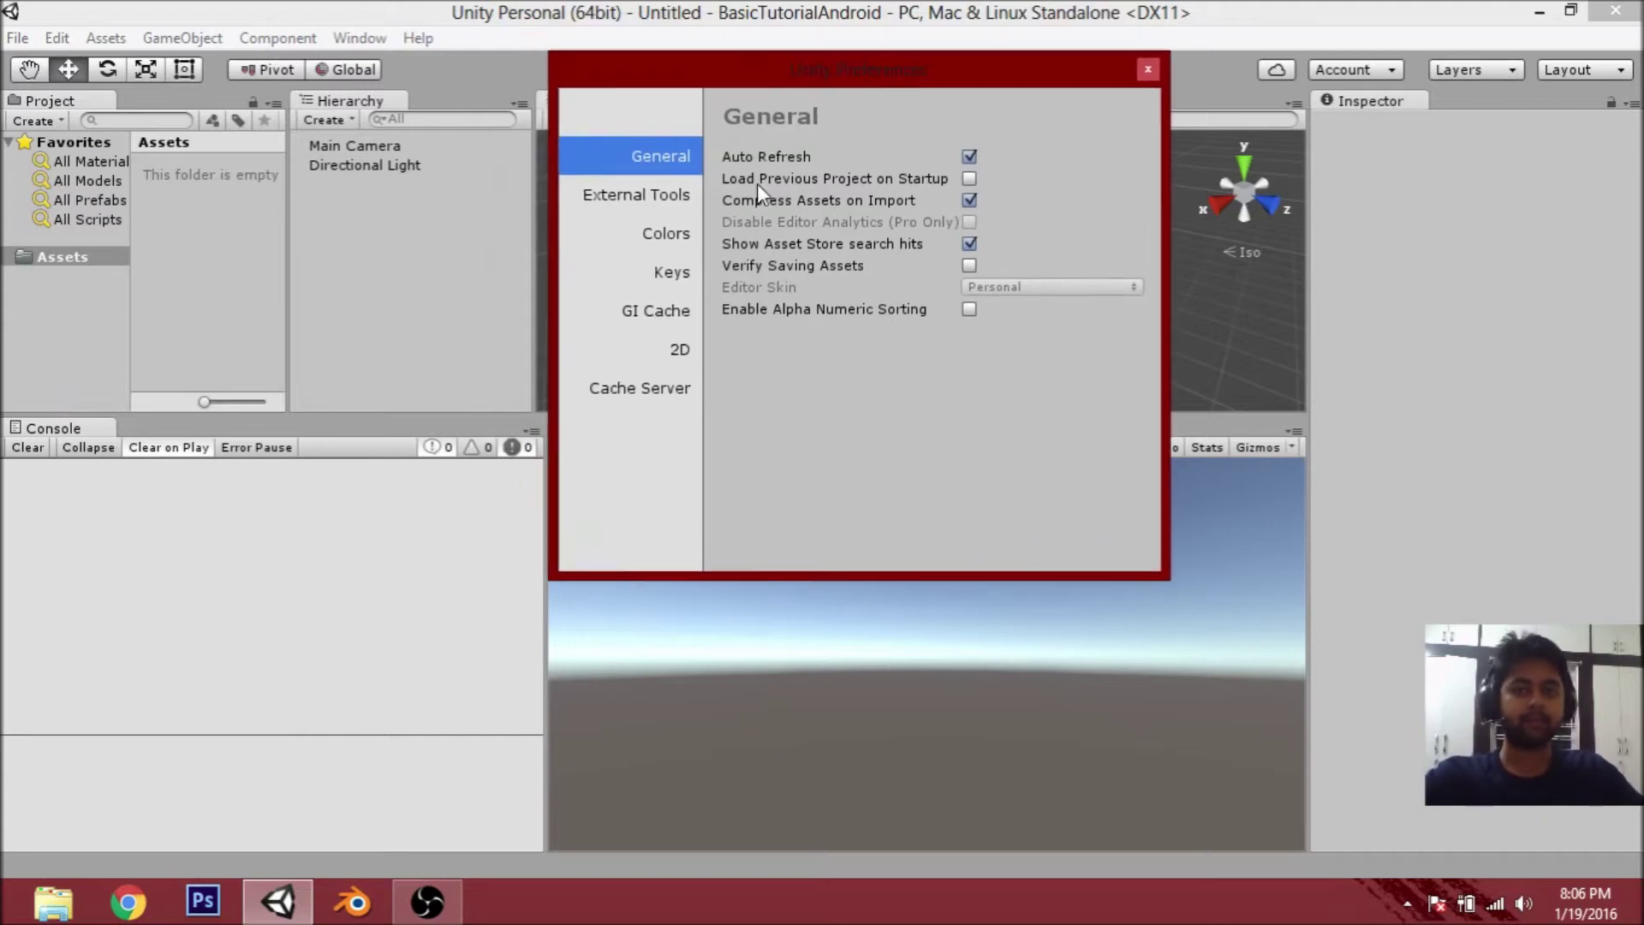
left_click(656, 195)
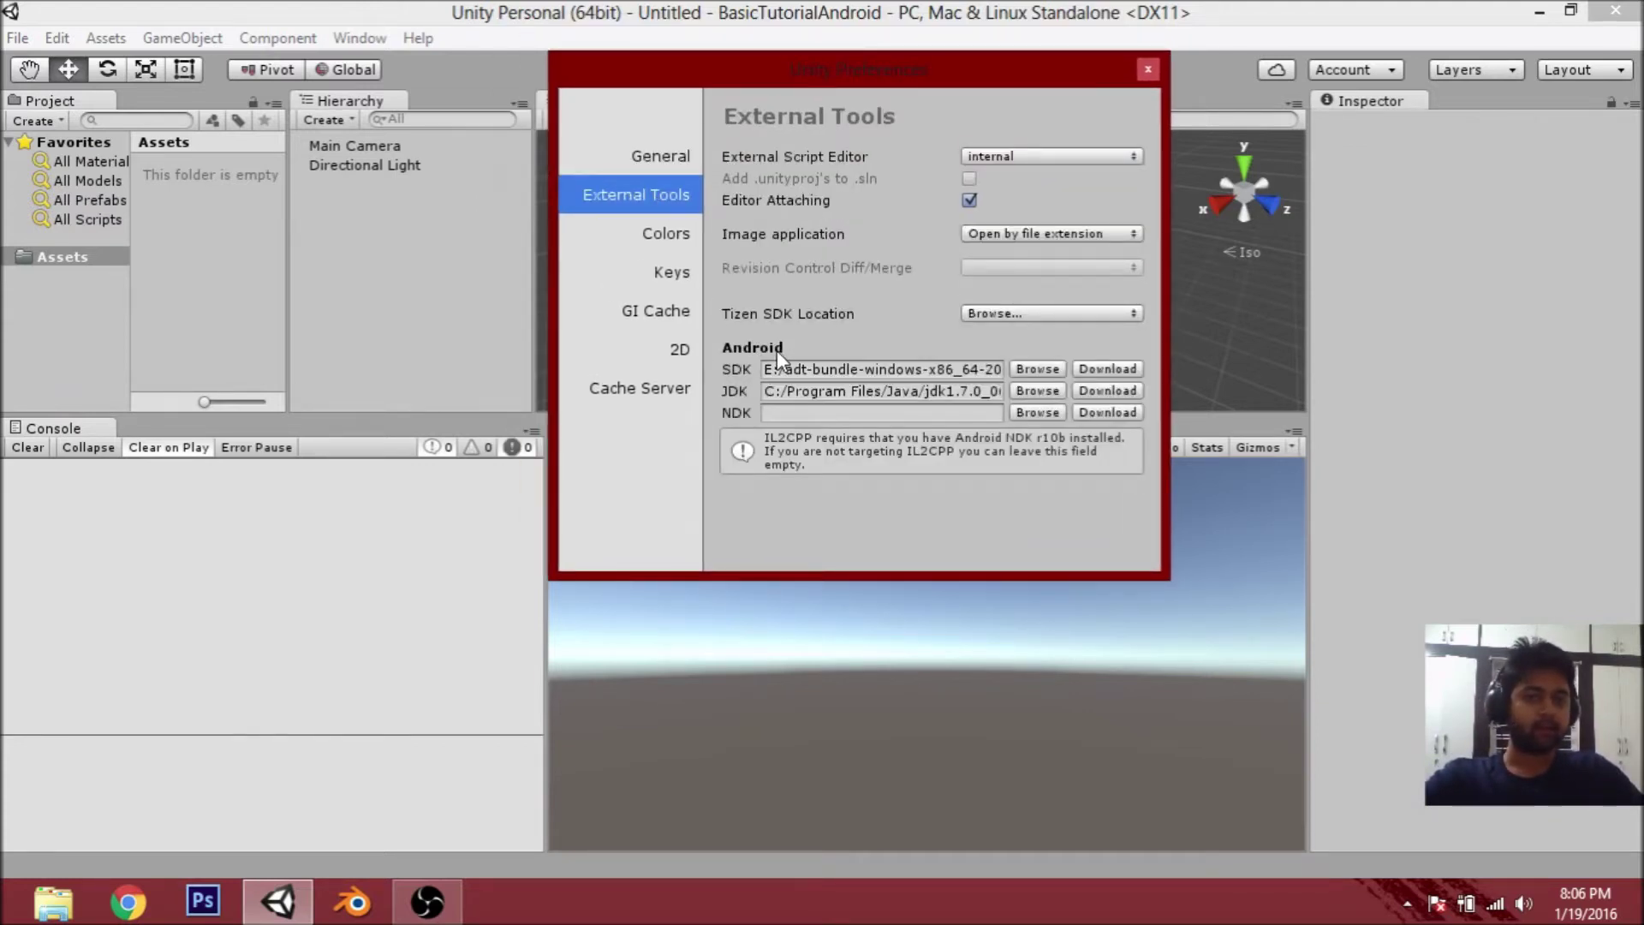
left_click(1028, 369)
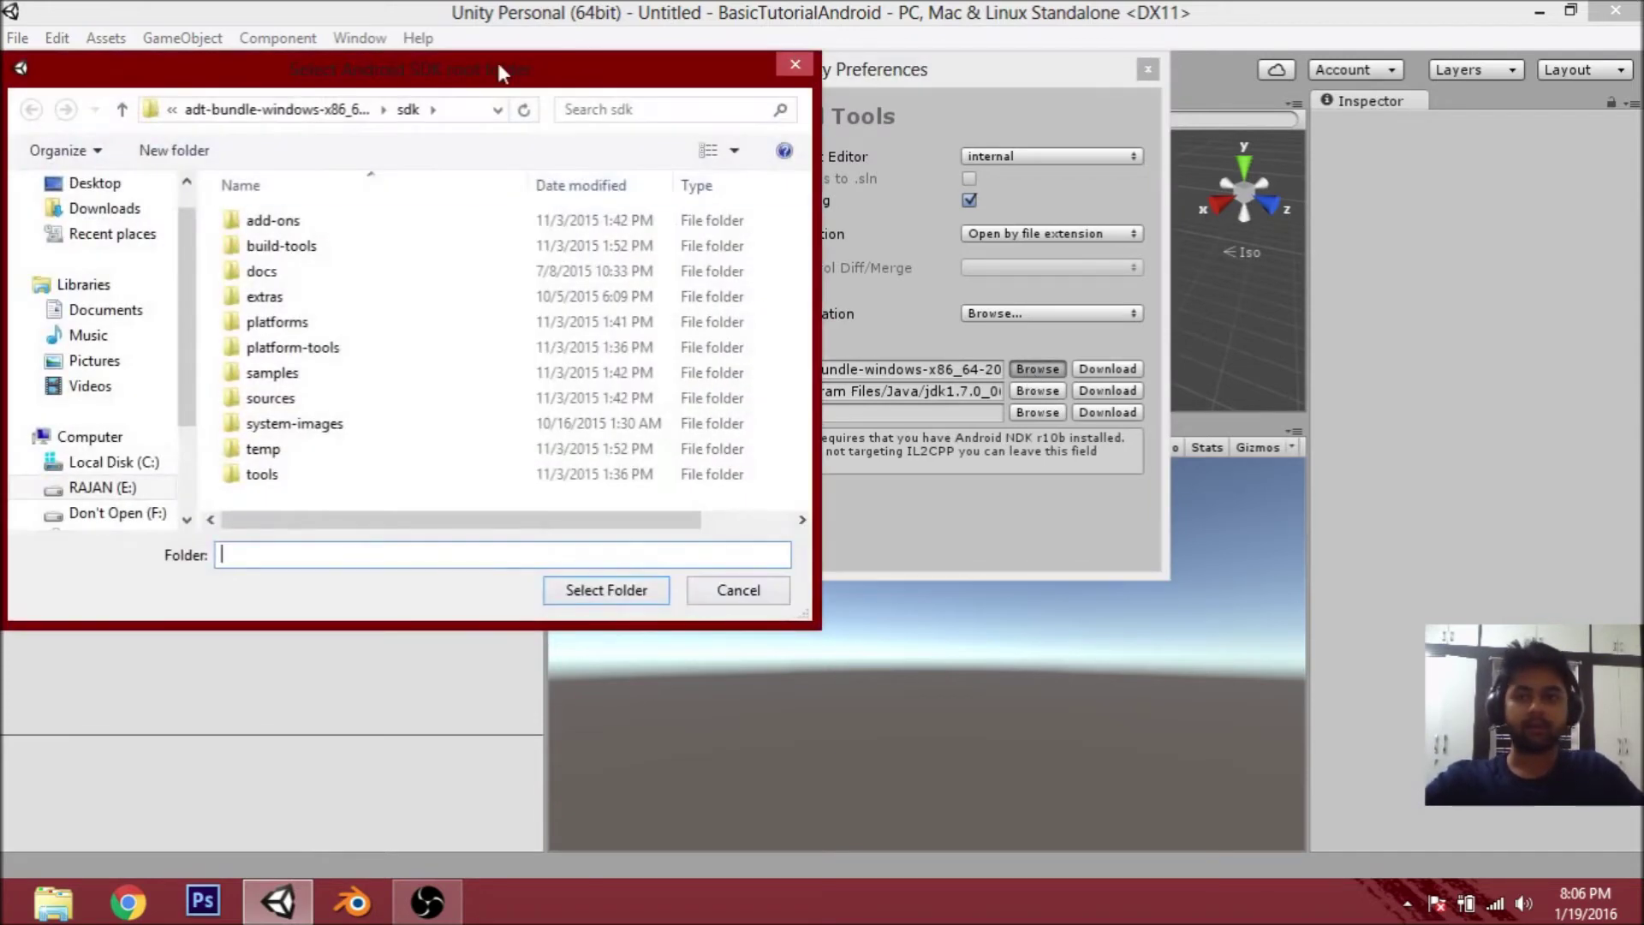
left_click_drag(496, 63, 629, 63)
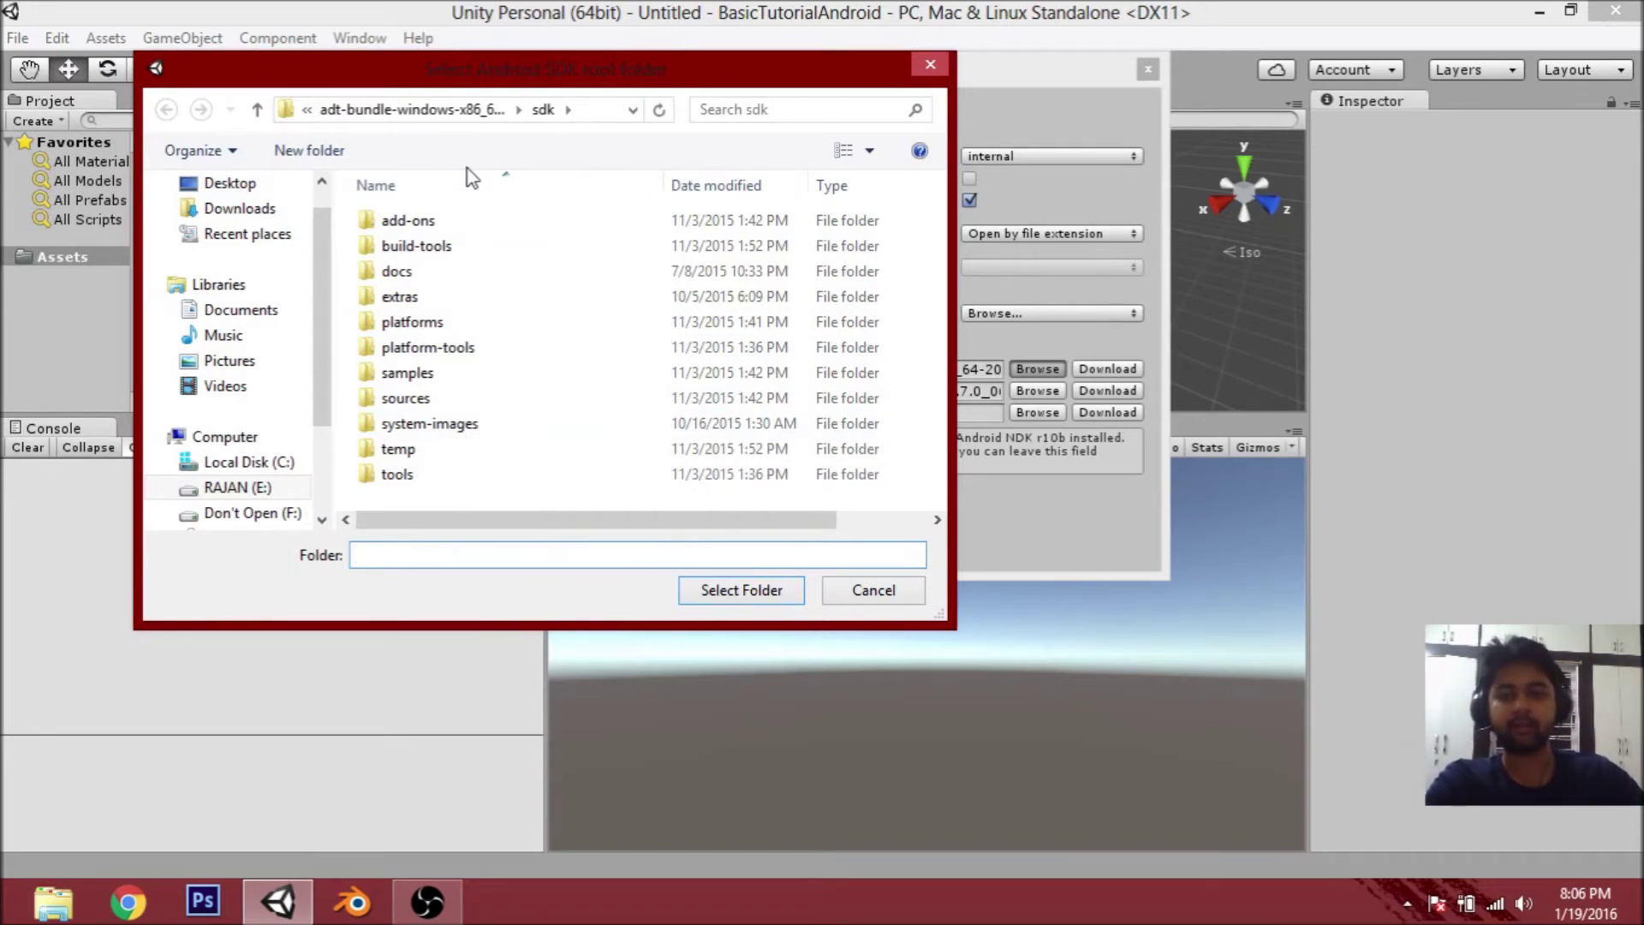
left_click(745, 590)
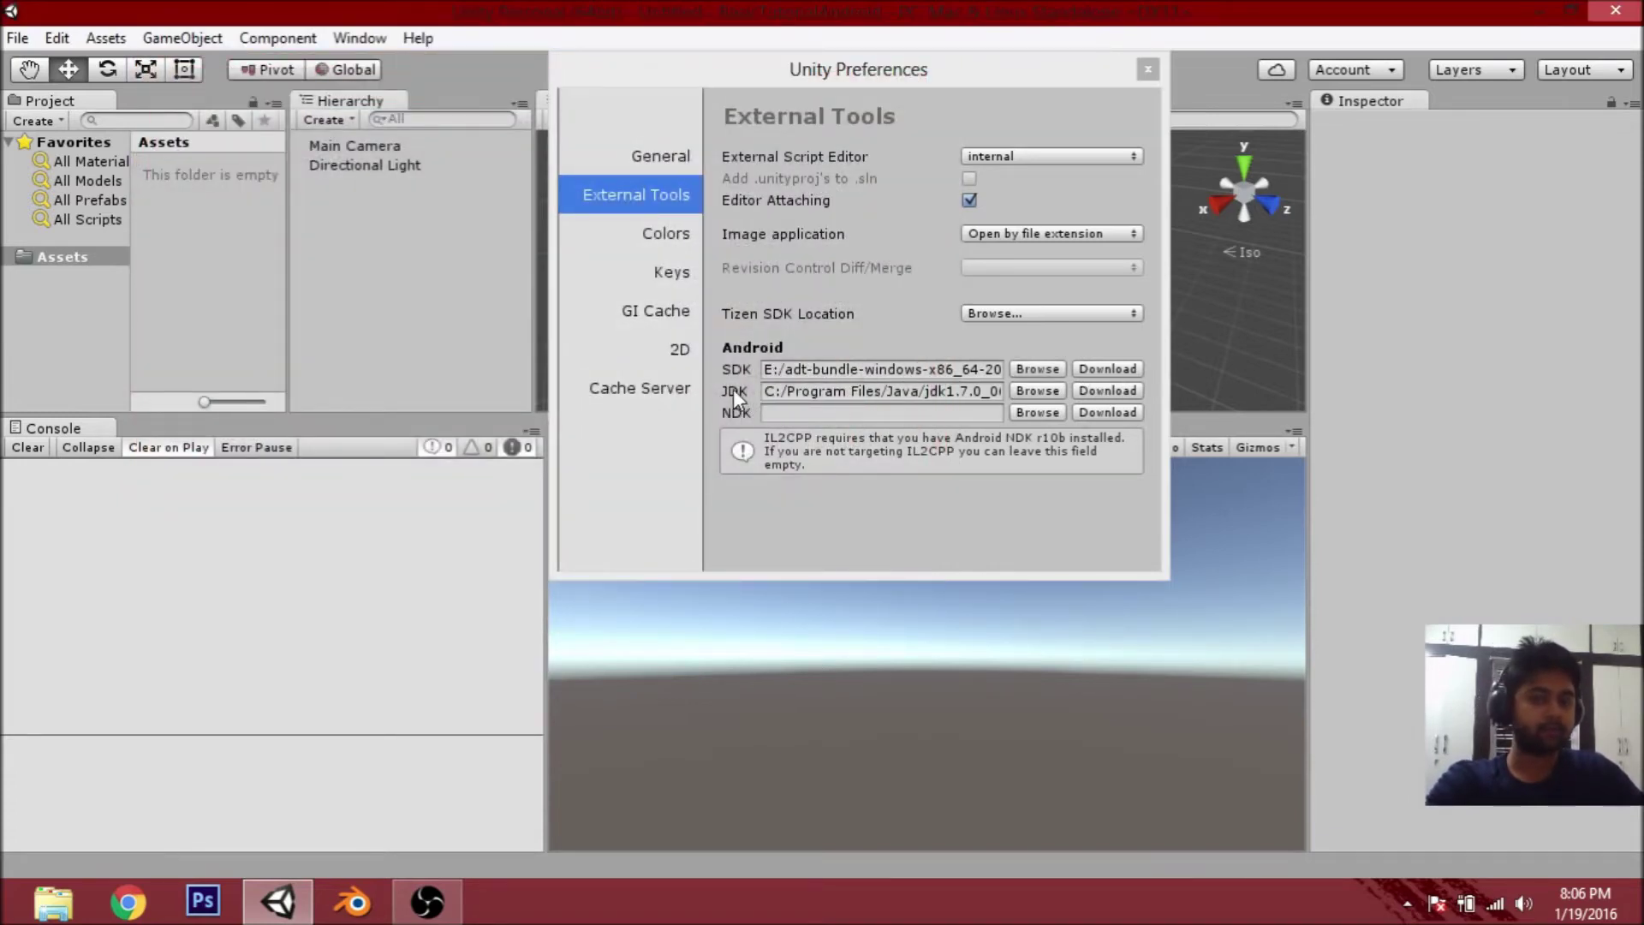
- Set the Android JDK location to the jdk1.7.0_06 folder under Java
left_click(1037, 390)
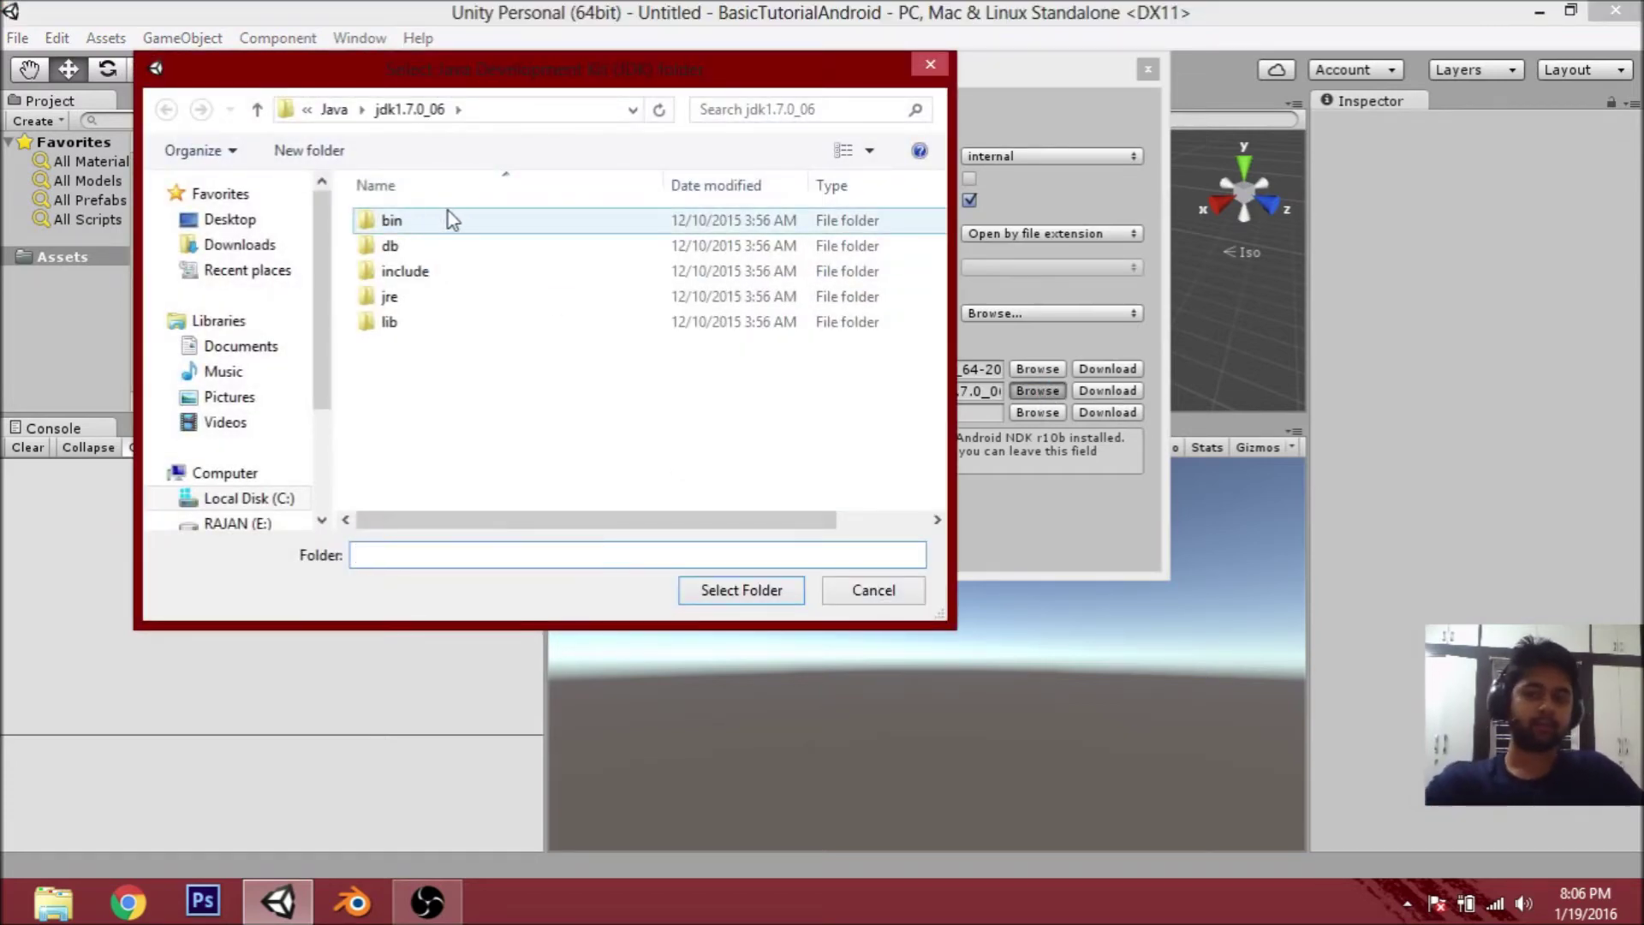
left_click(739, 590)
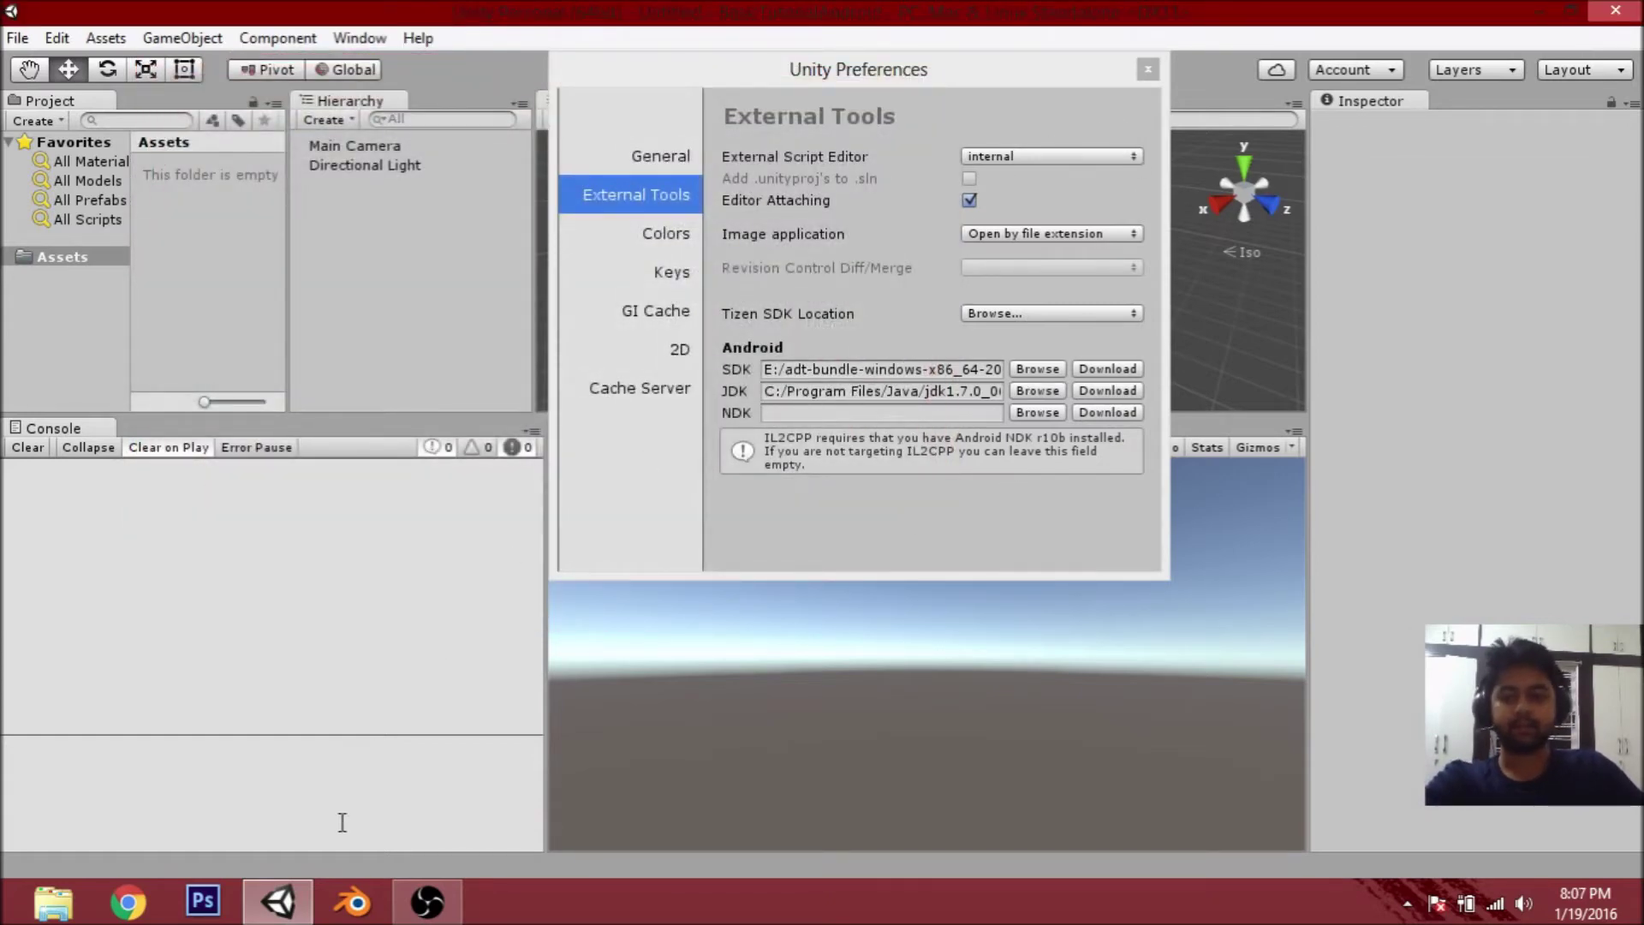
key("Escape")
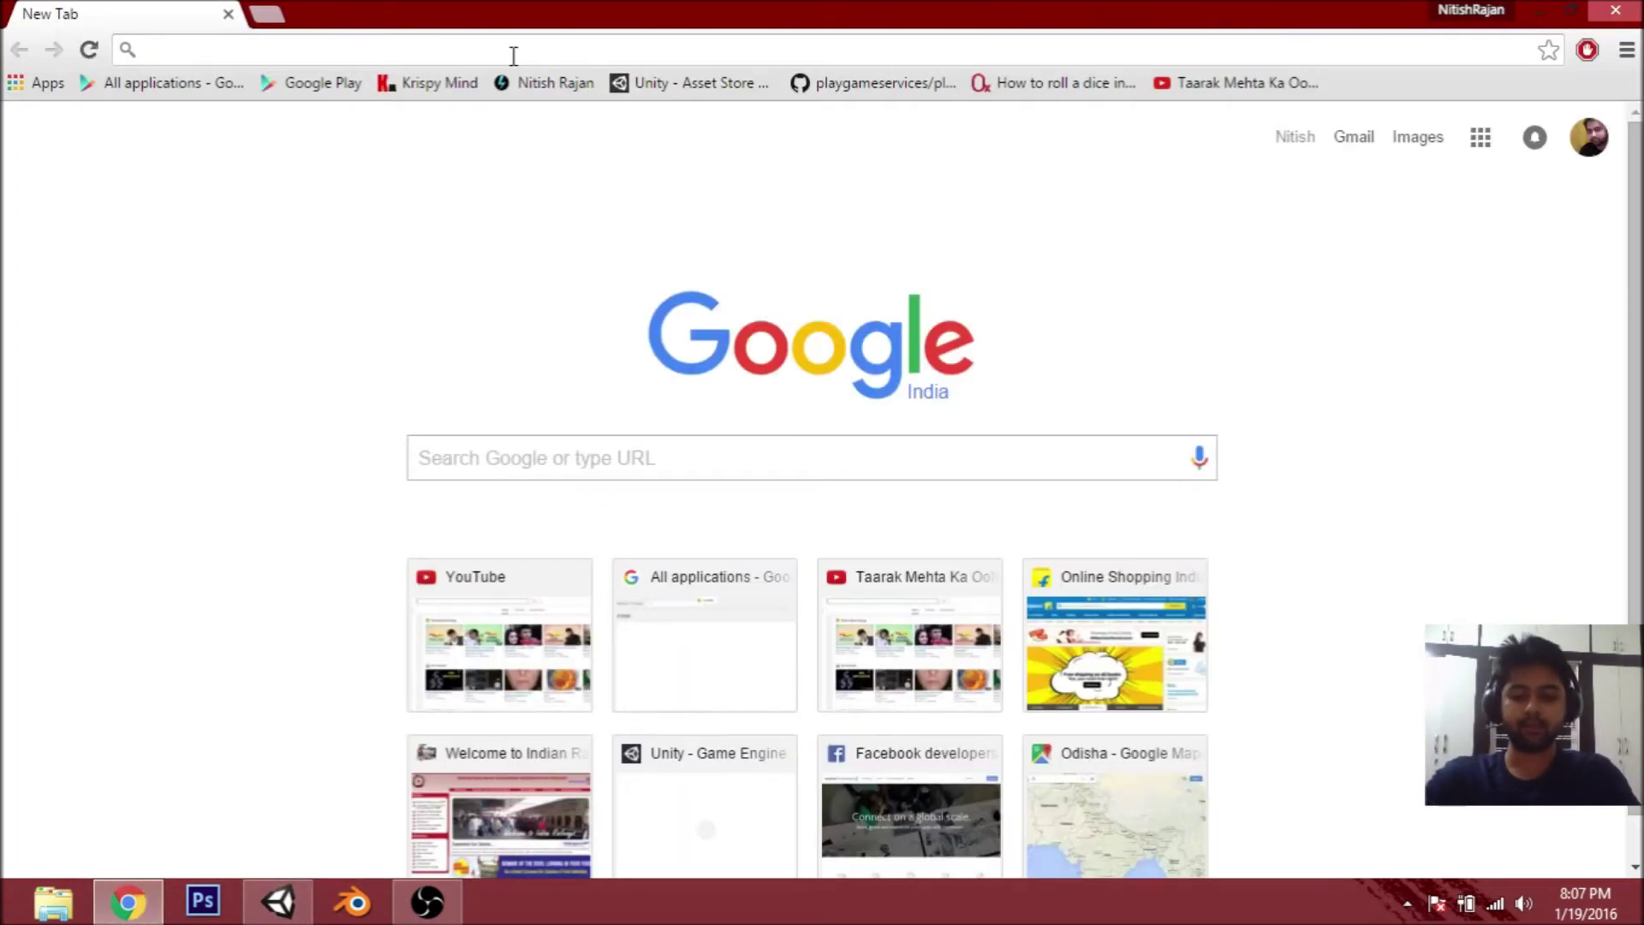
- Search the web for "android sdk" in Chrome and open the Download Android Studio and SDK Tools result in a new tab
type("android s")
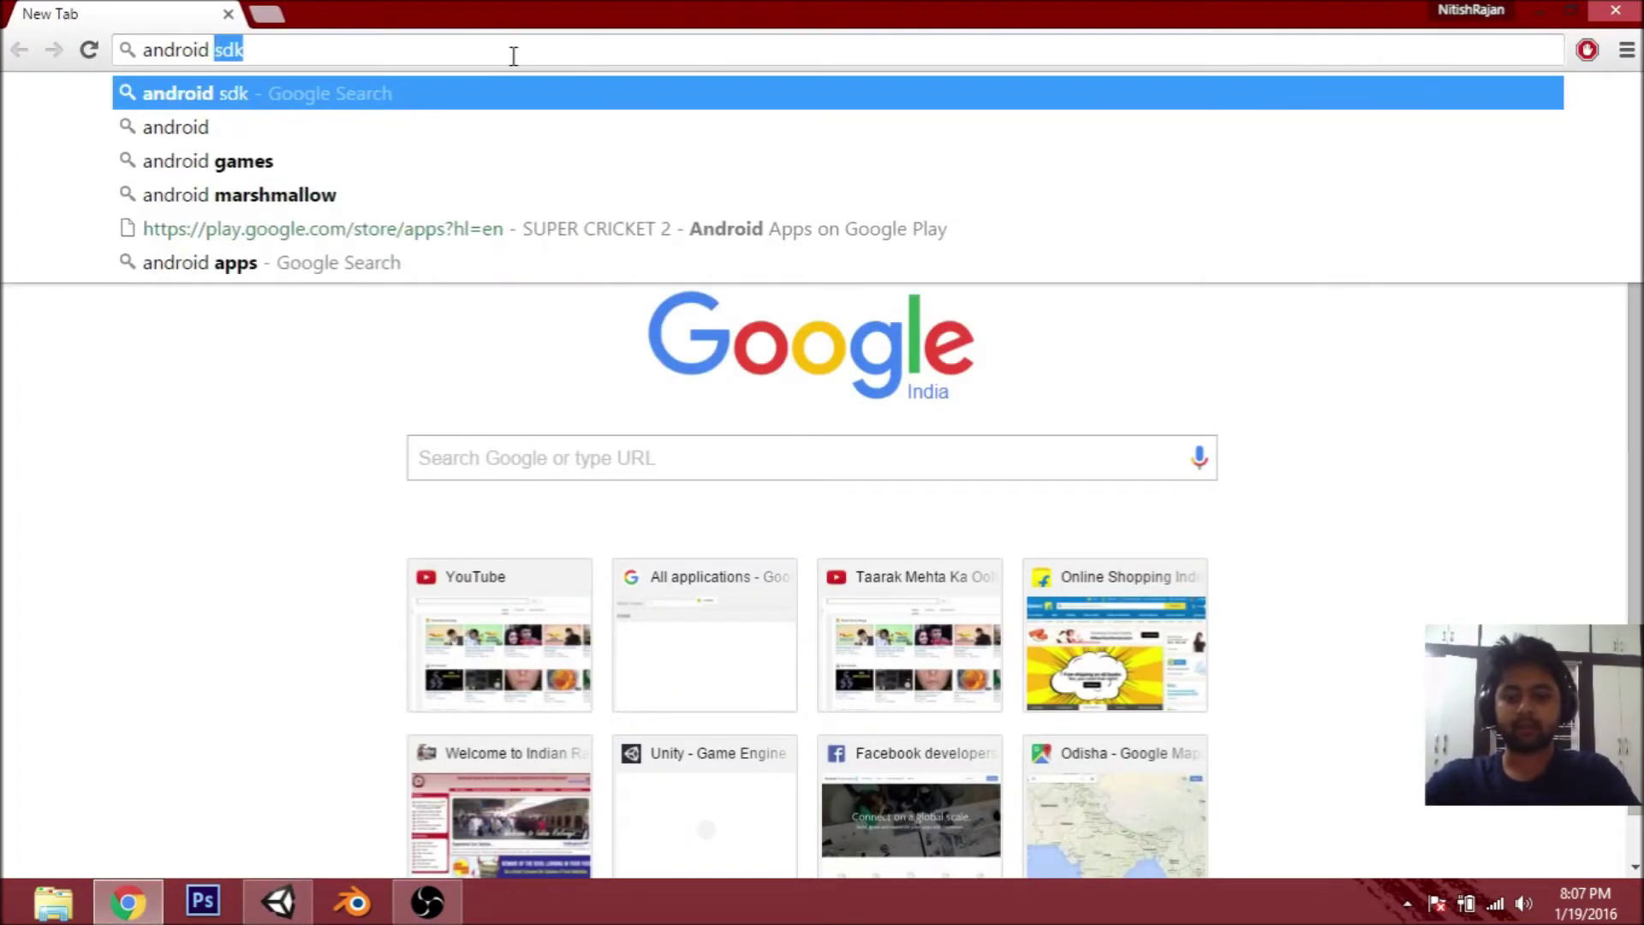
type("dk")
key("Down")
key("Up")
key("Return")
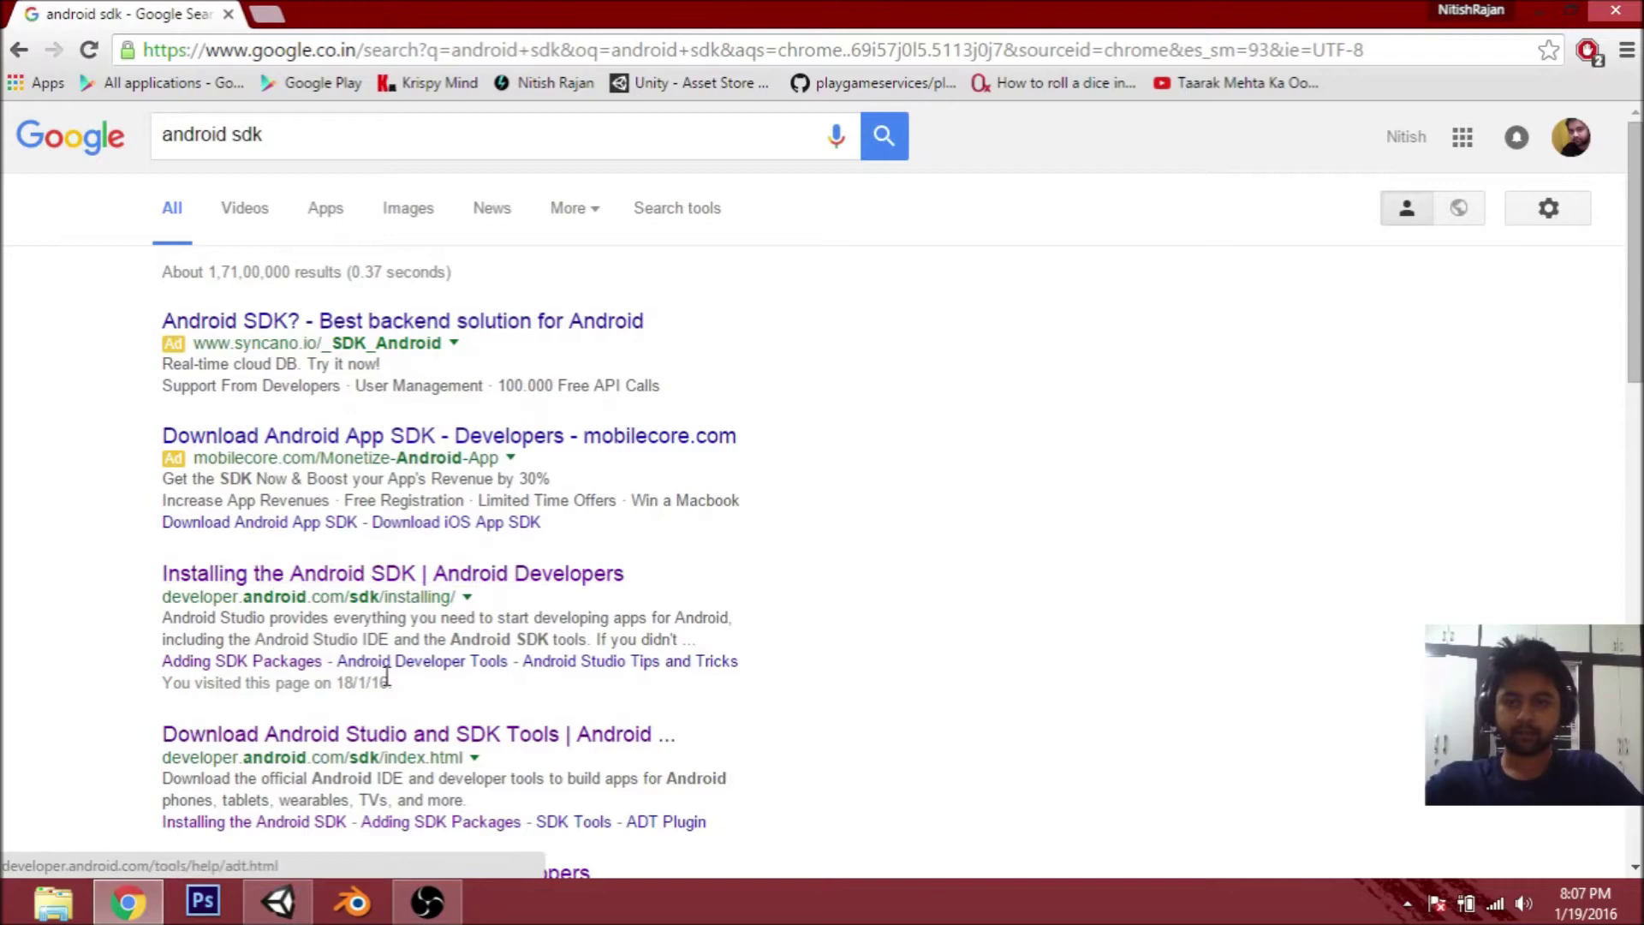
scroll(387, 677, "down", 1)
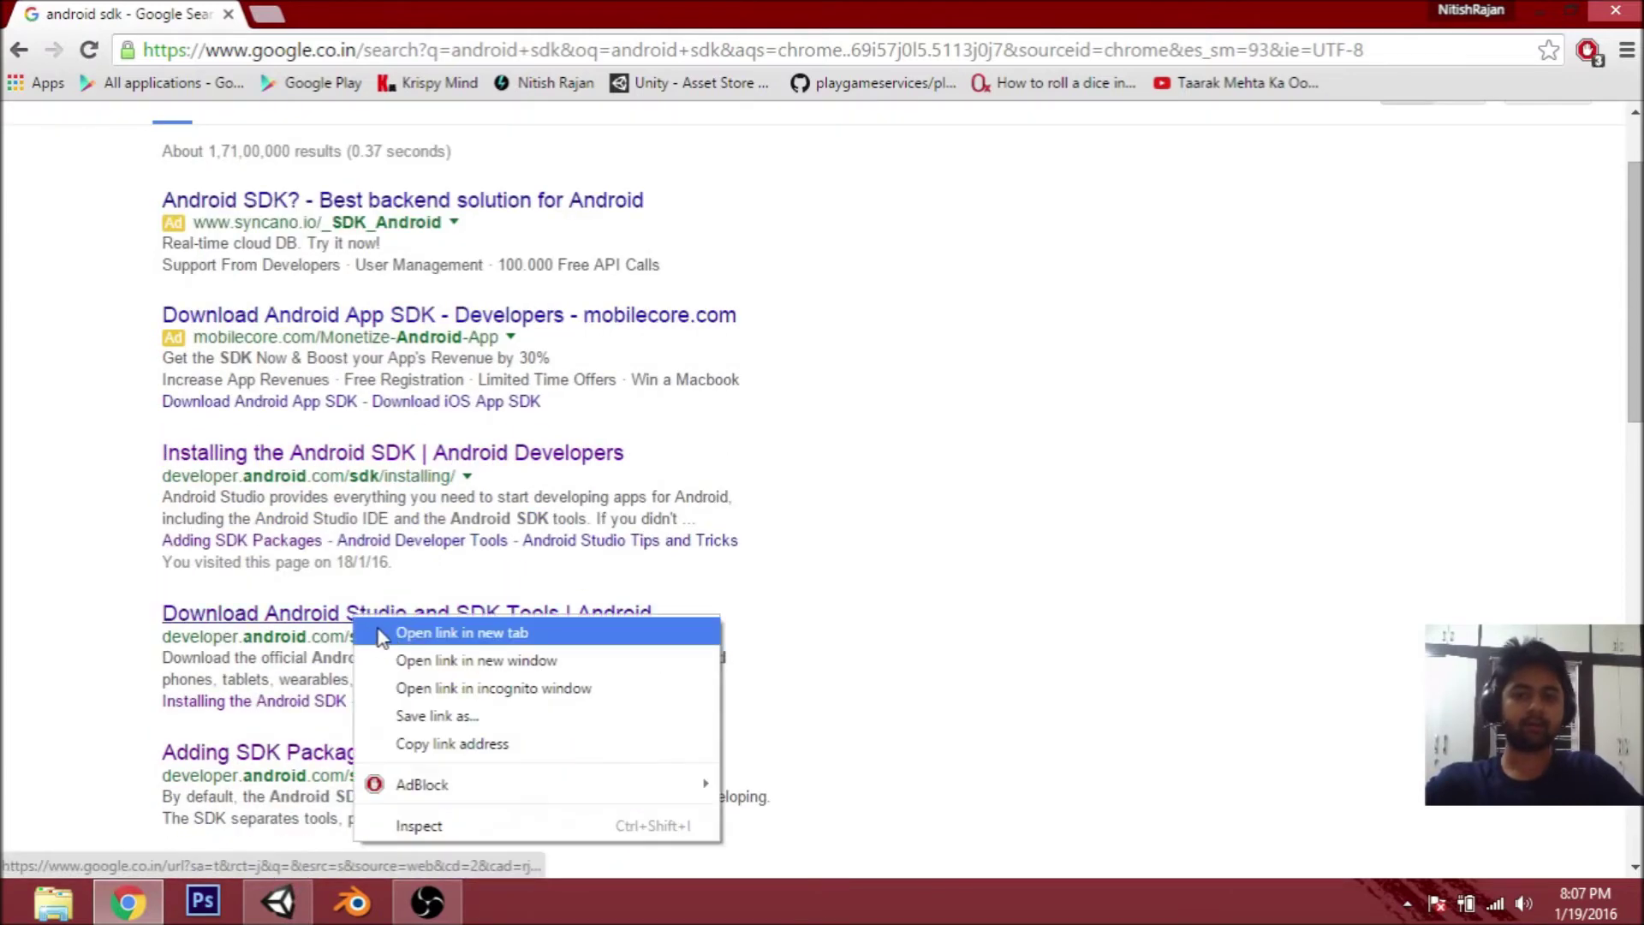
left_click(381, 638)
key("ctrl+Tab")
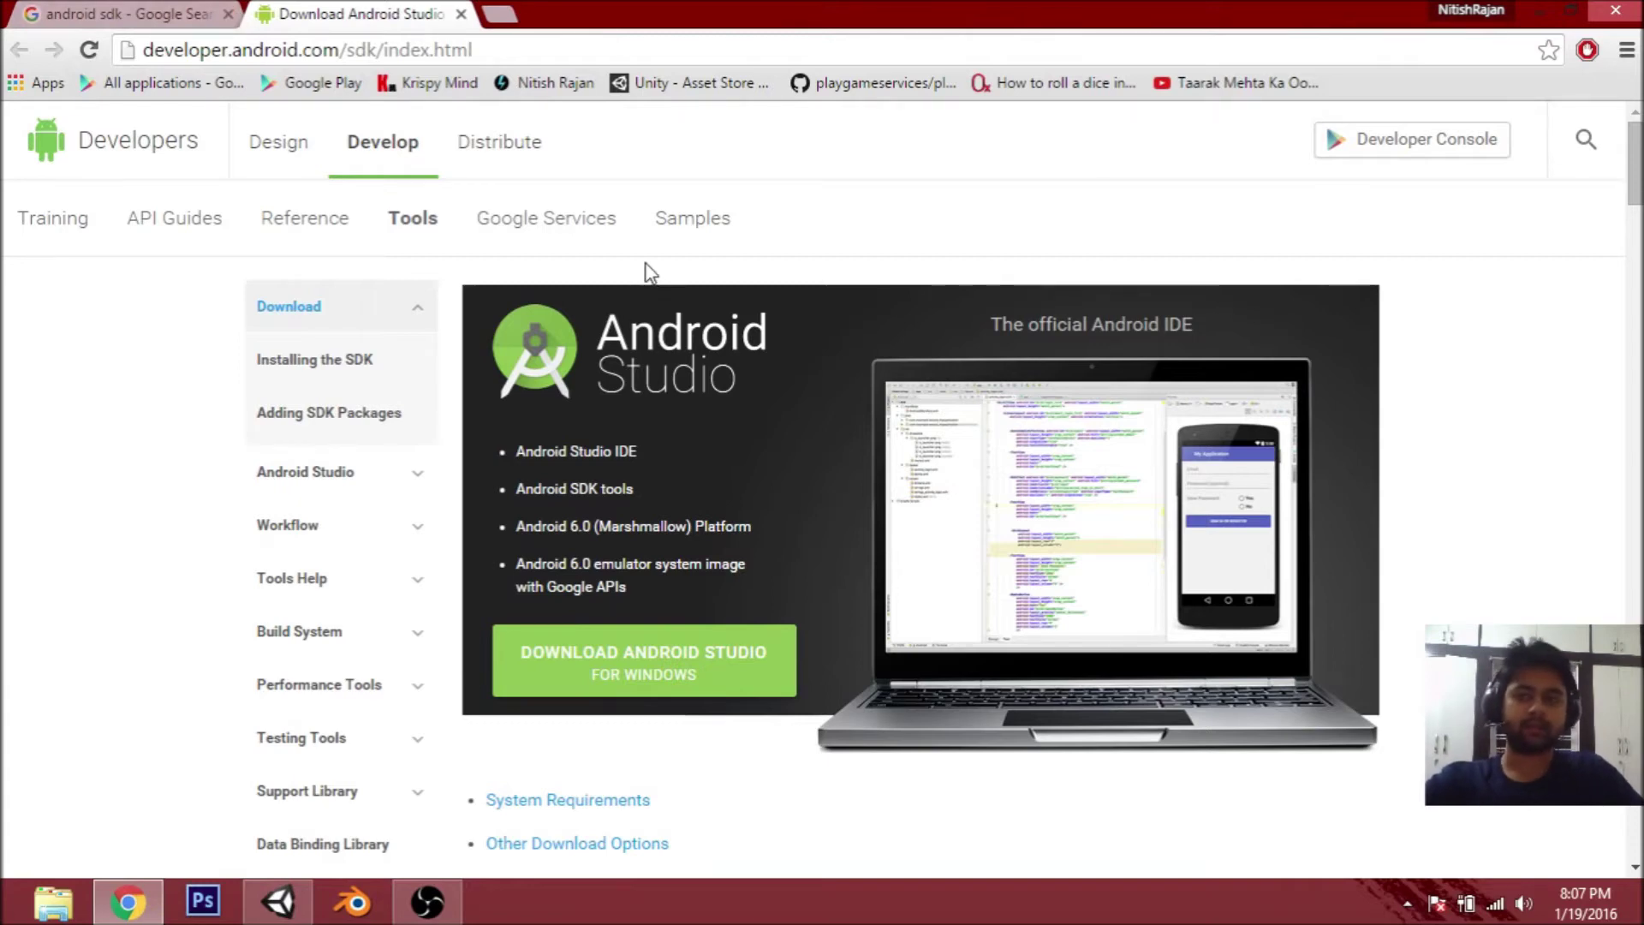
key("super+e")
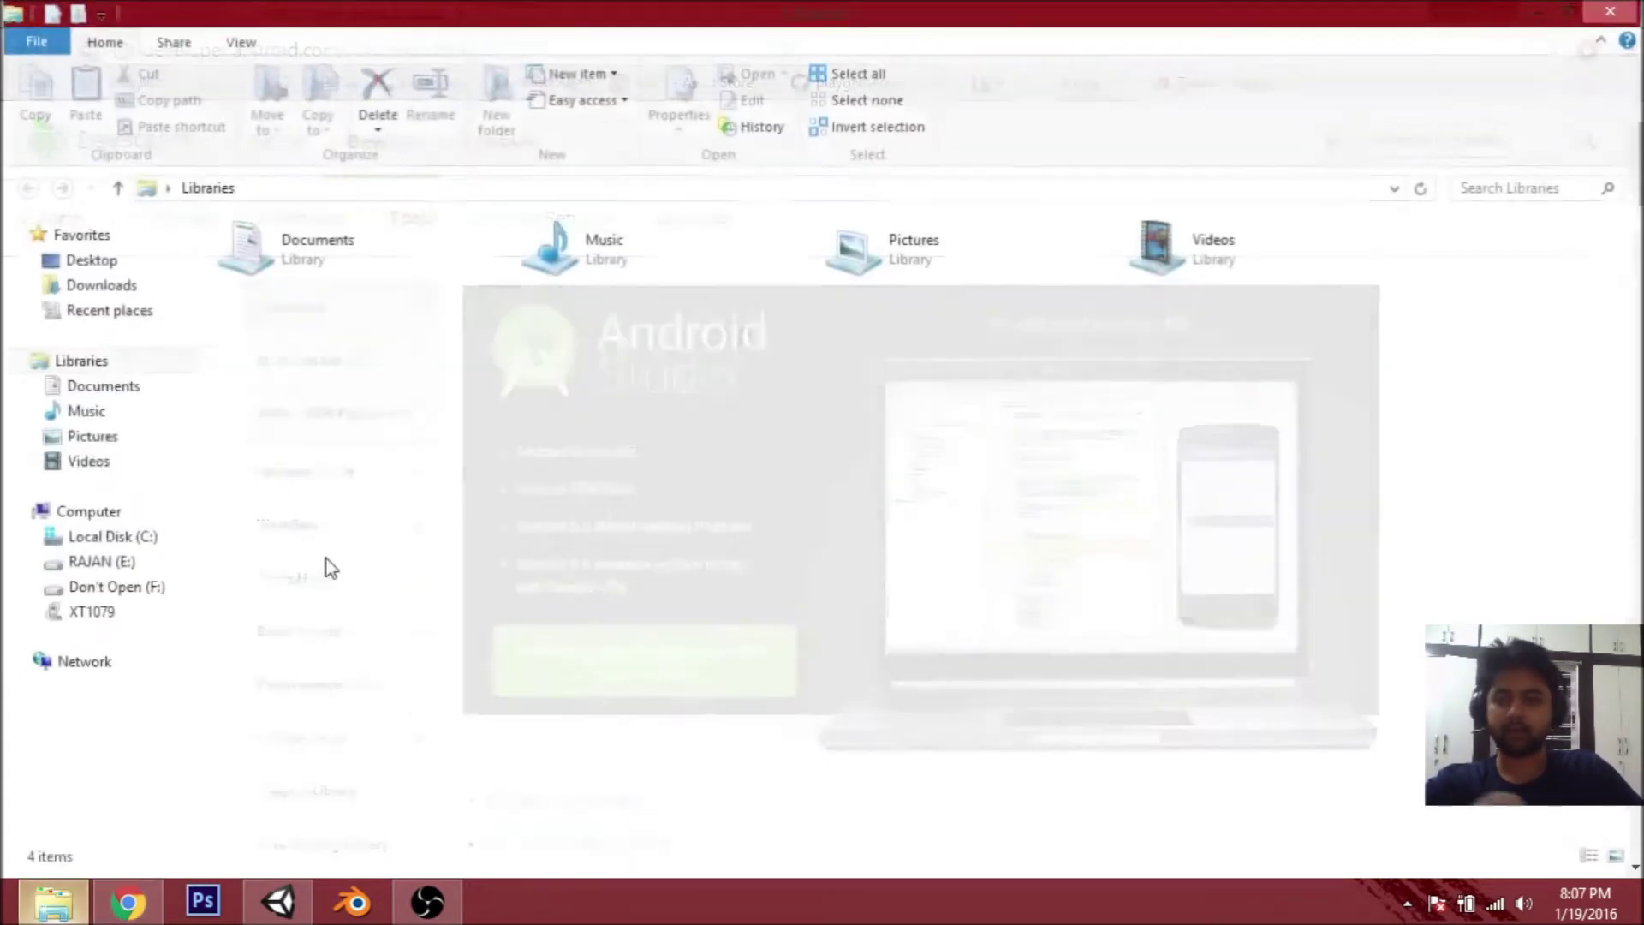
left_click(115, 565)
double_click(274, 324)
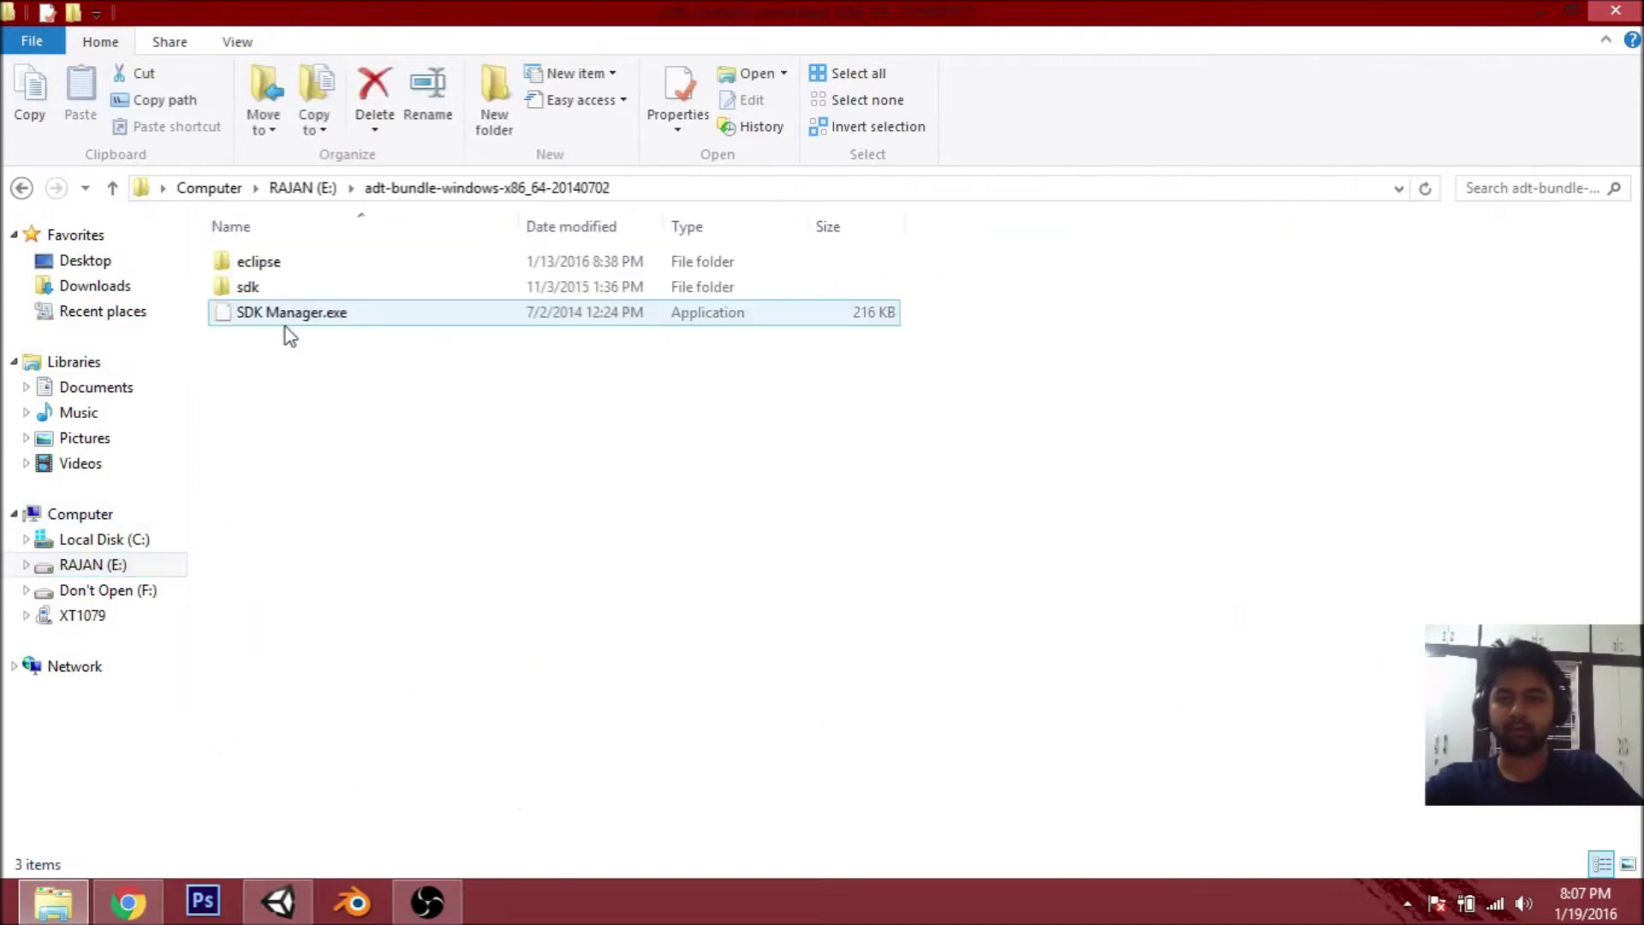
double_click(265, 284)
double_click(291, 464)
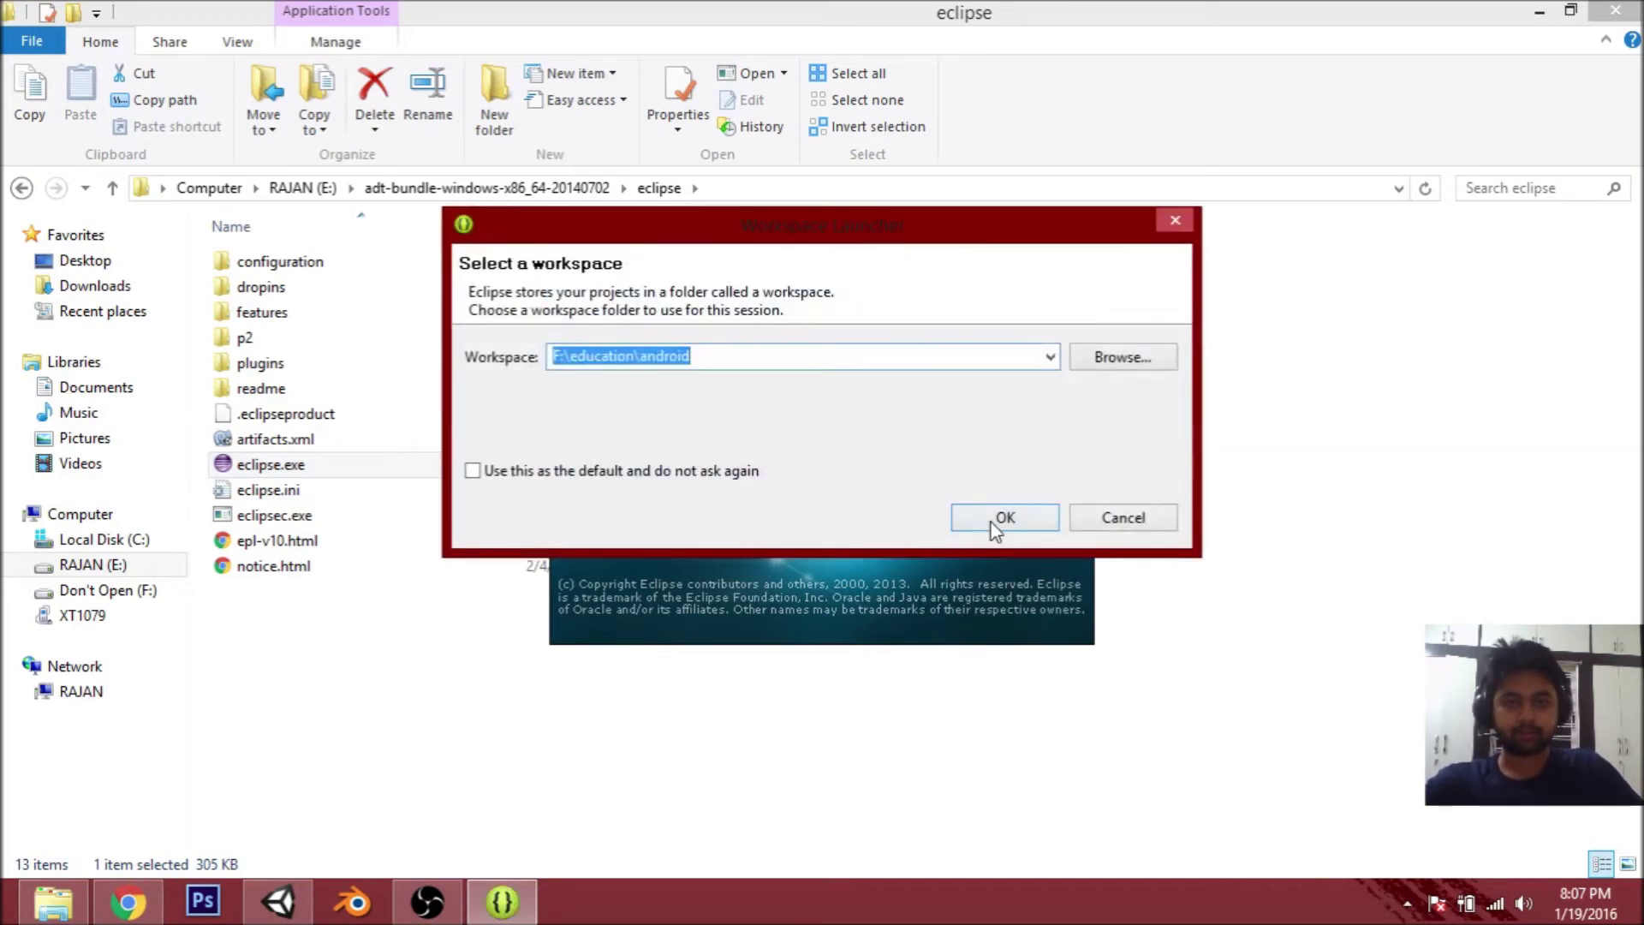
left_click(993, 519)
- Return to Chrome, search for "jdk" in a new tab and open Oracle's Java SE Downloads page
left_click(128, 902)
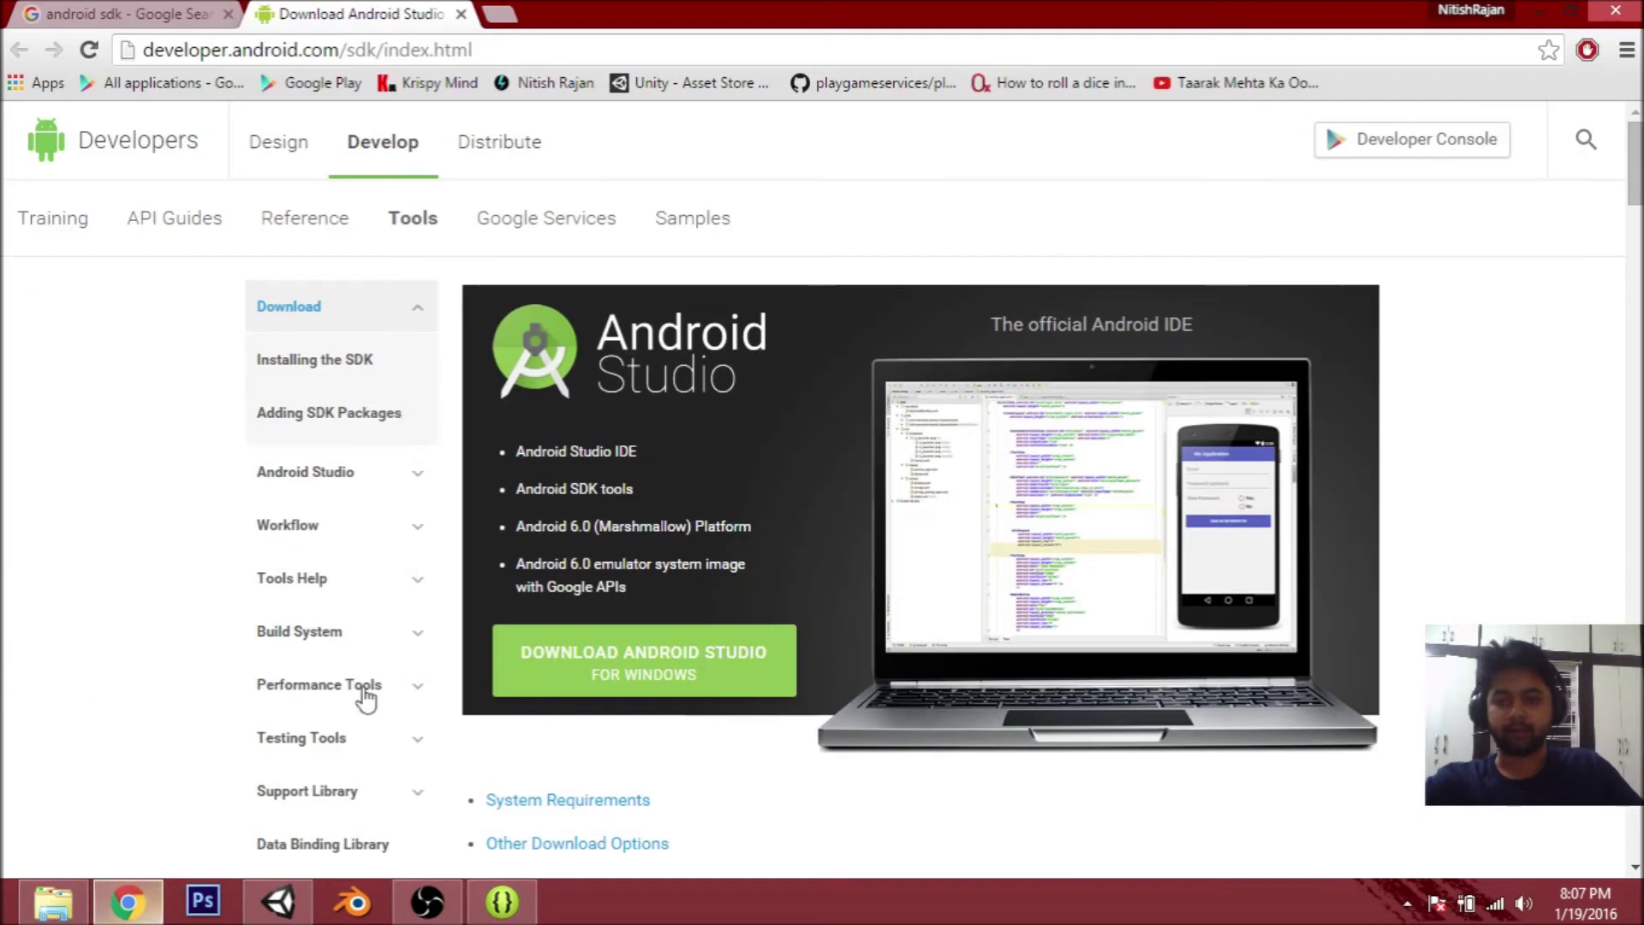
left_click(499, 15)
type("jdk")
key("Return")
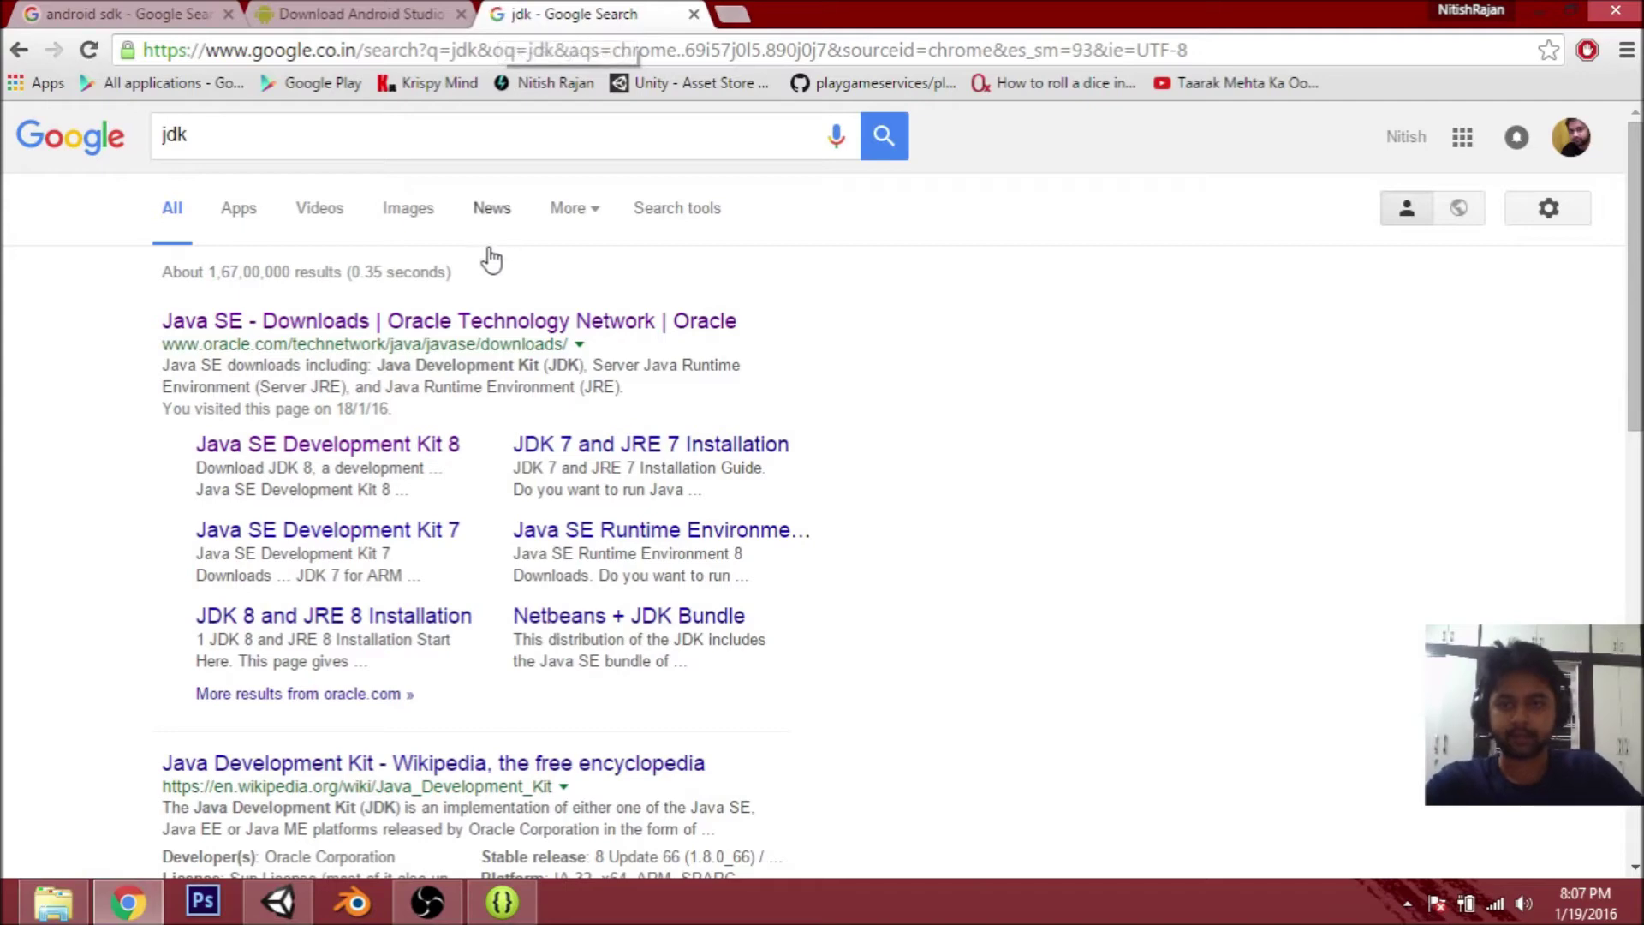
left_click(472, 321)
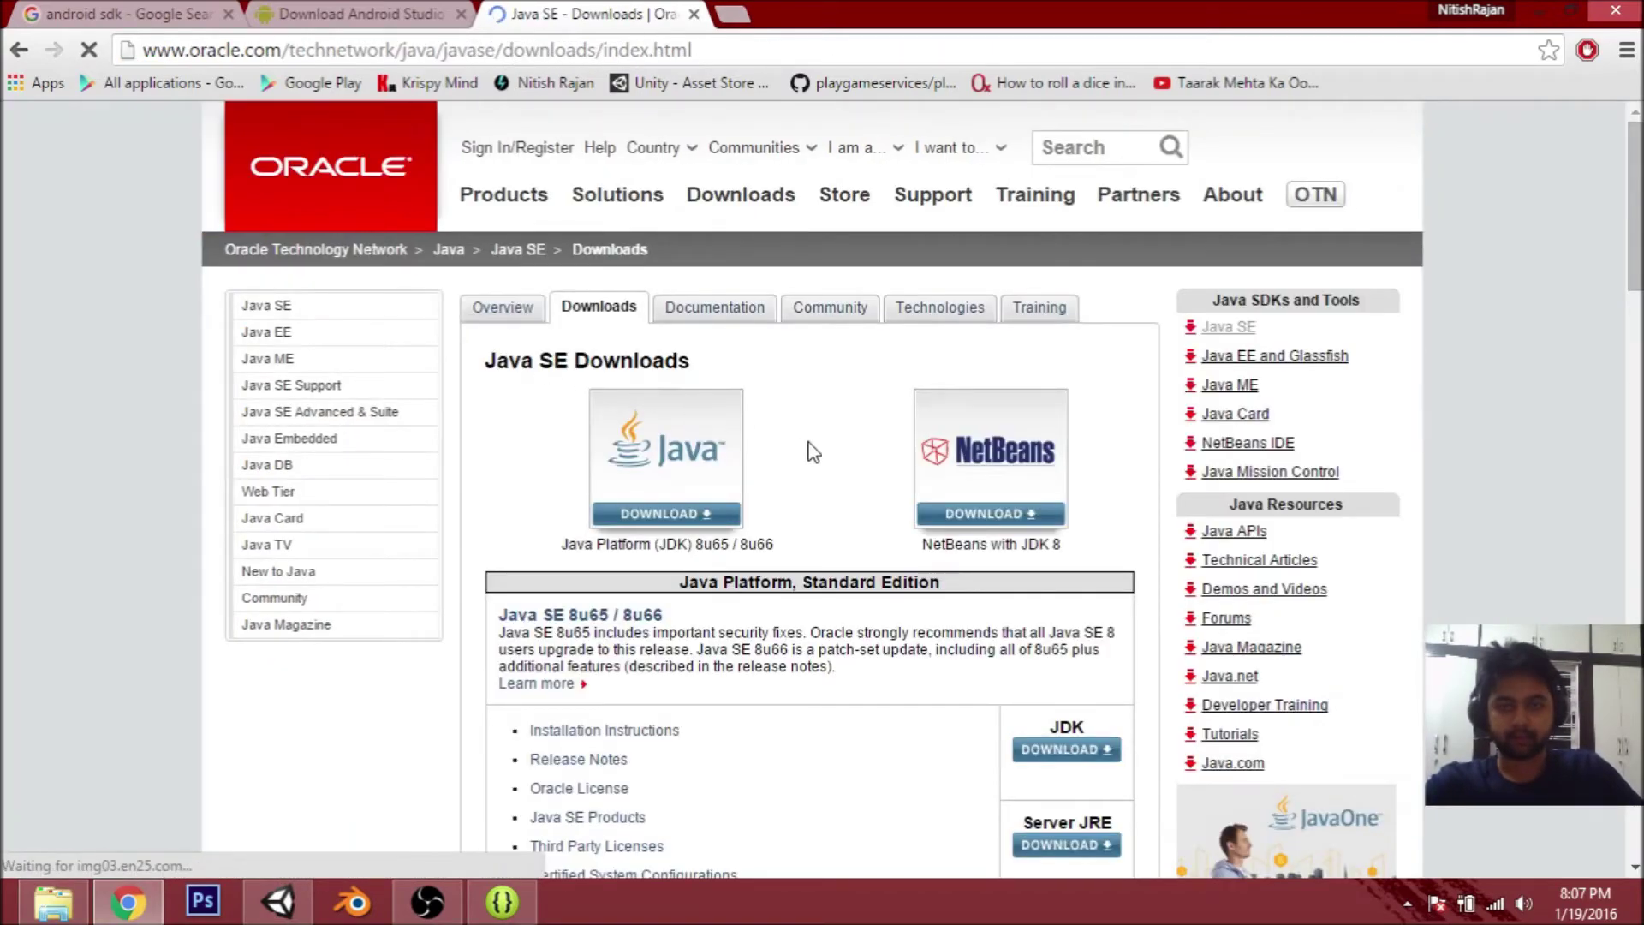
- Open the JDK 8u65 / 8u66 download page, examine the Windows x64 package, and close the page
scroll(891, 454, "down", 1)
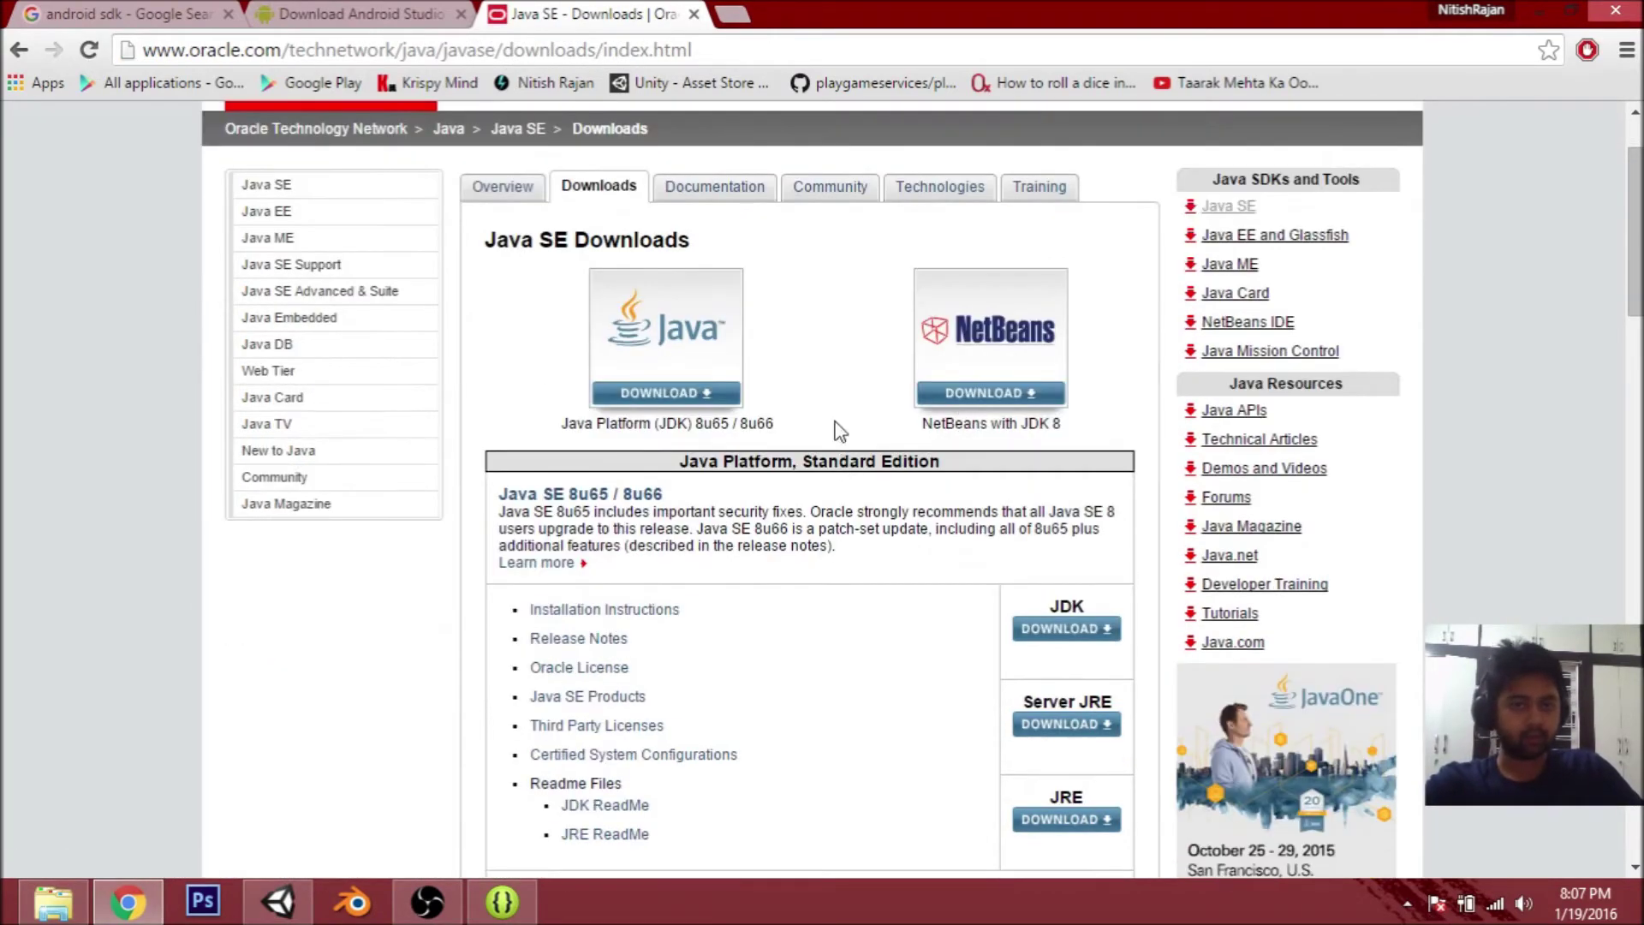
left_click(668, 394)
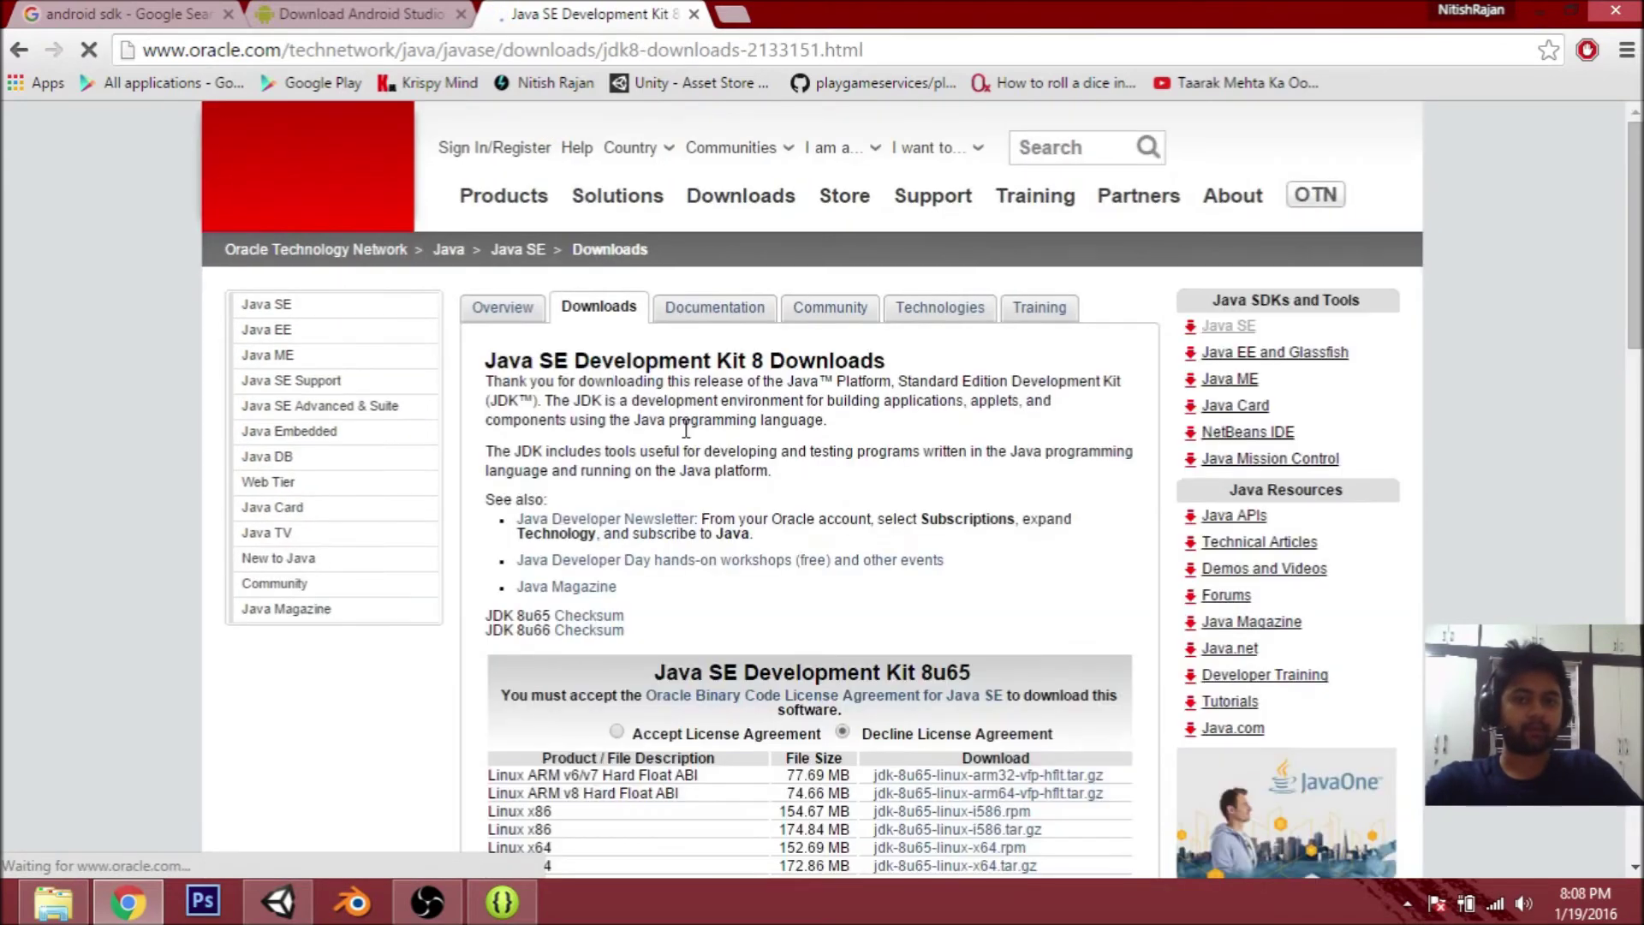
scroll(829, 413, "down", 2)
scroll(828, 412, "down", 3)
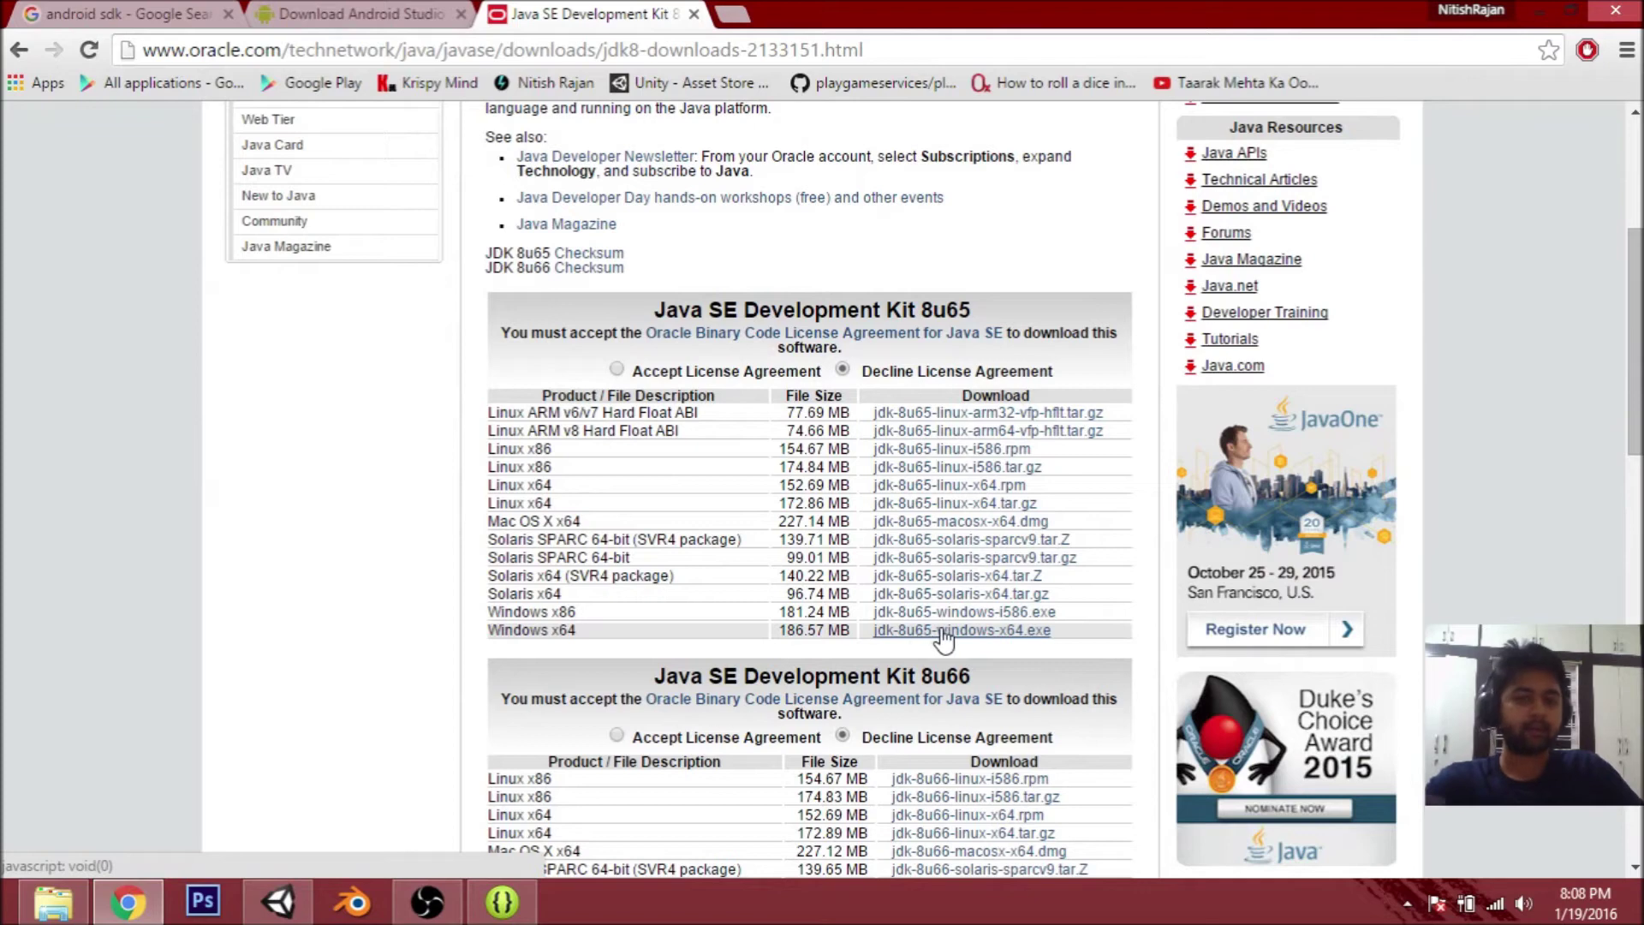
left_click(694, 13)
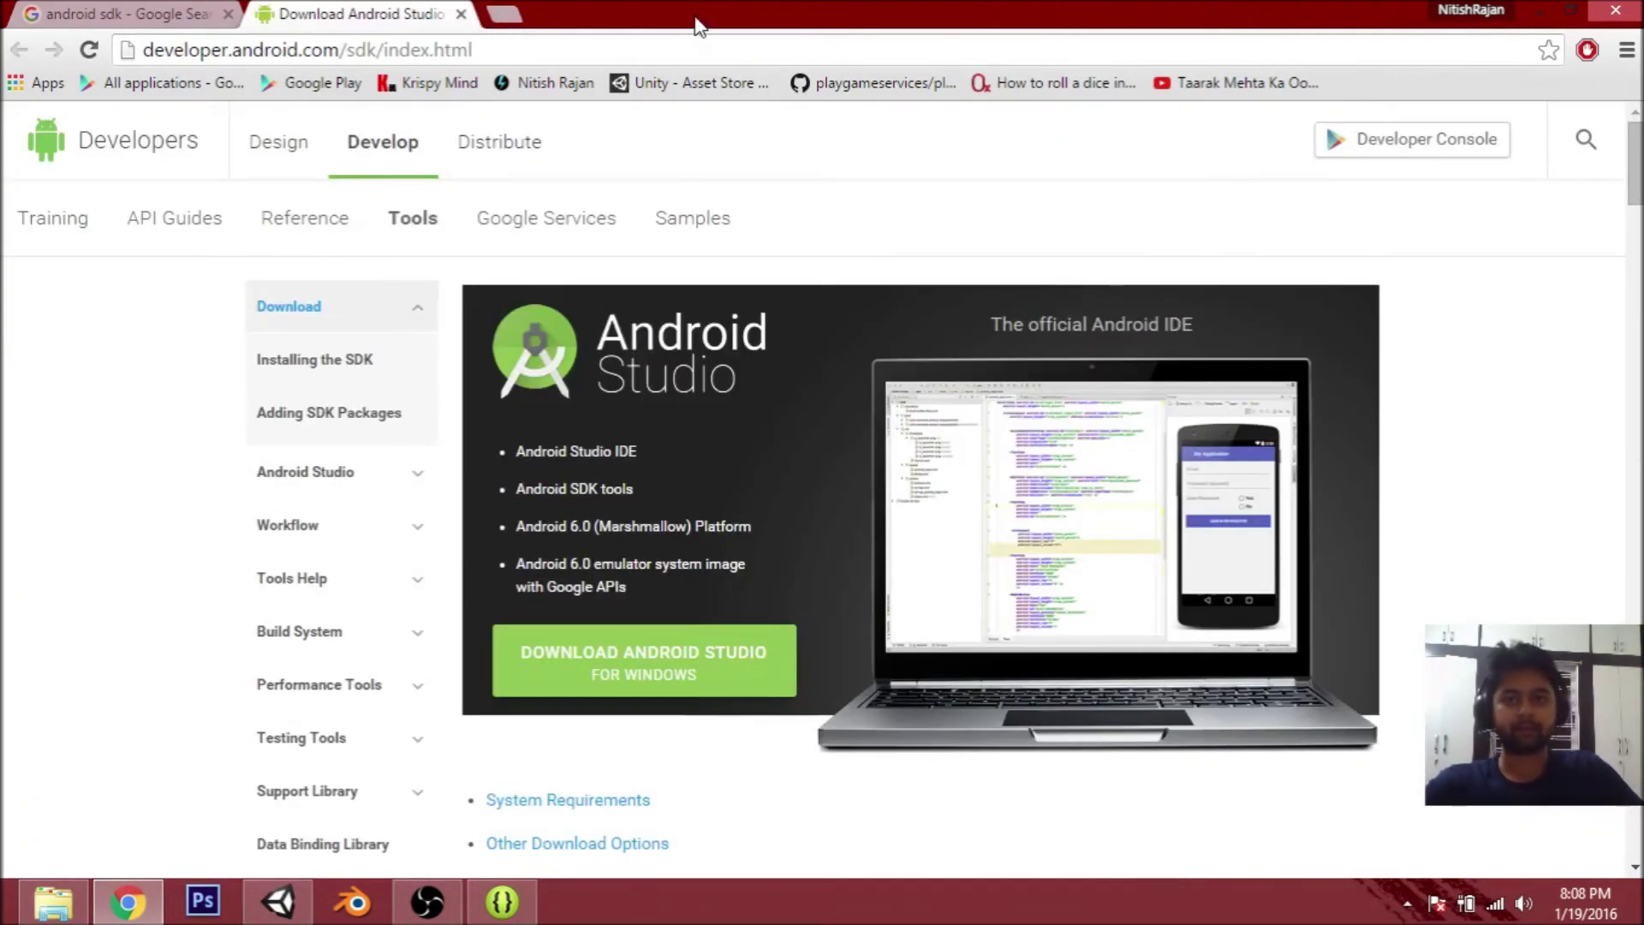
- Switch to File Explorer and open the jdk1.7.0_06 folder in C:\Program Files\Java
left_click(73, 908)
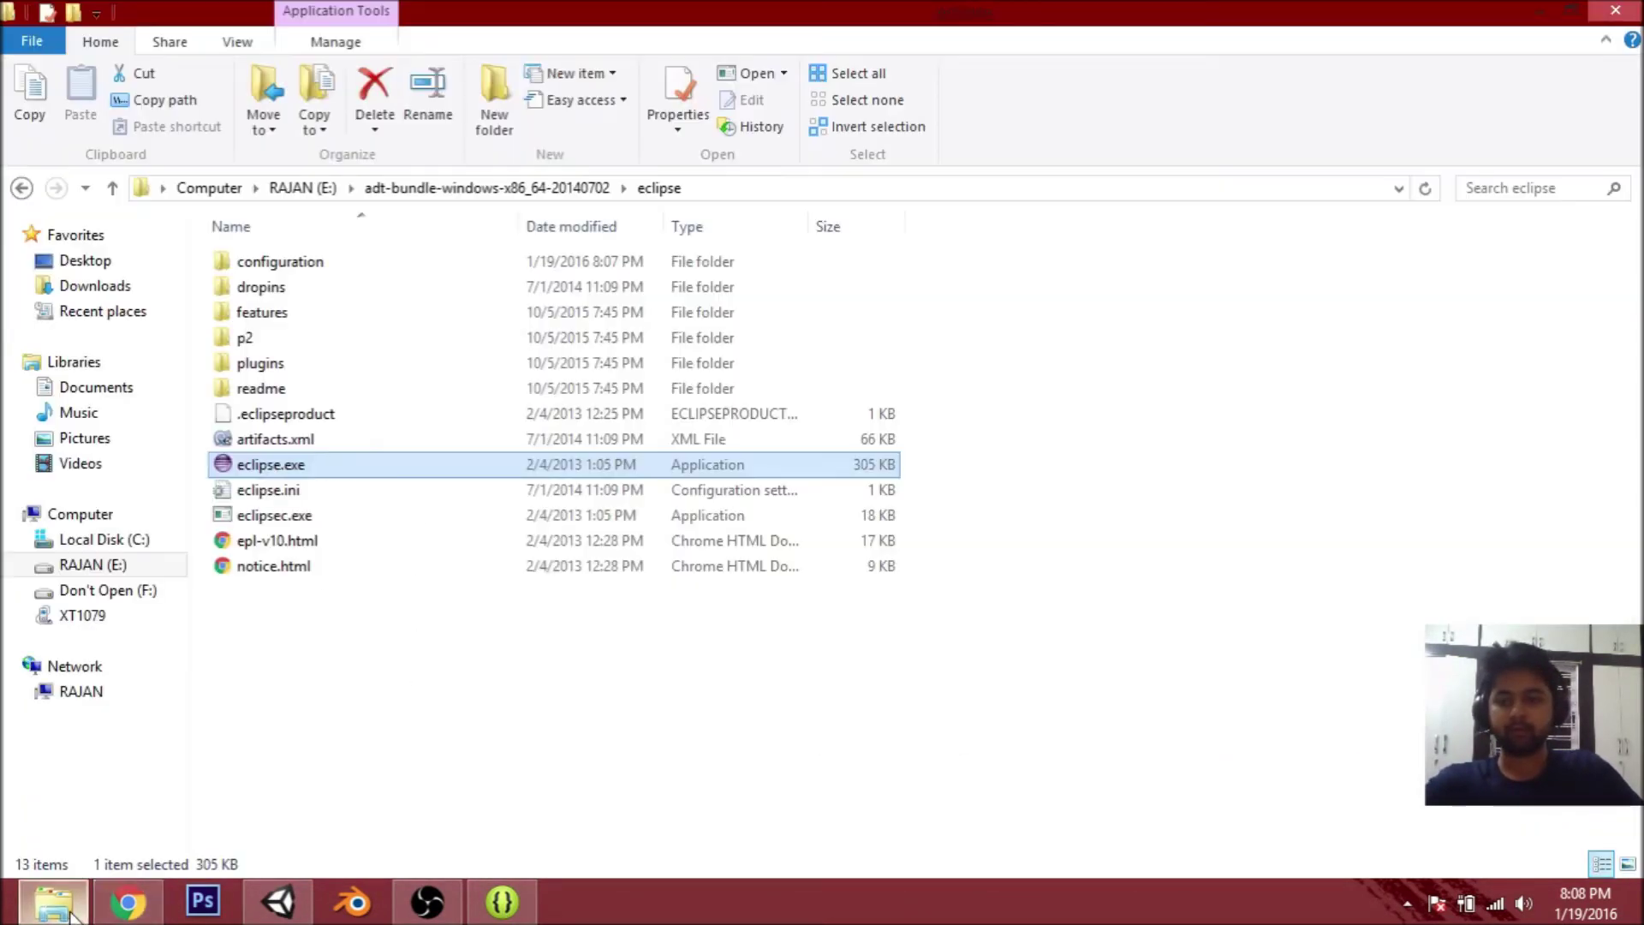
left_click(98, 540)
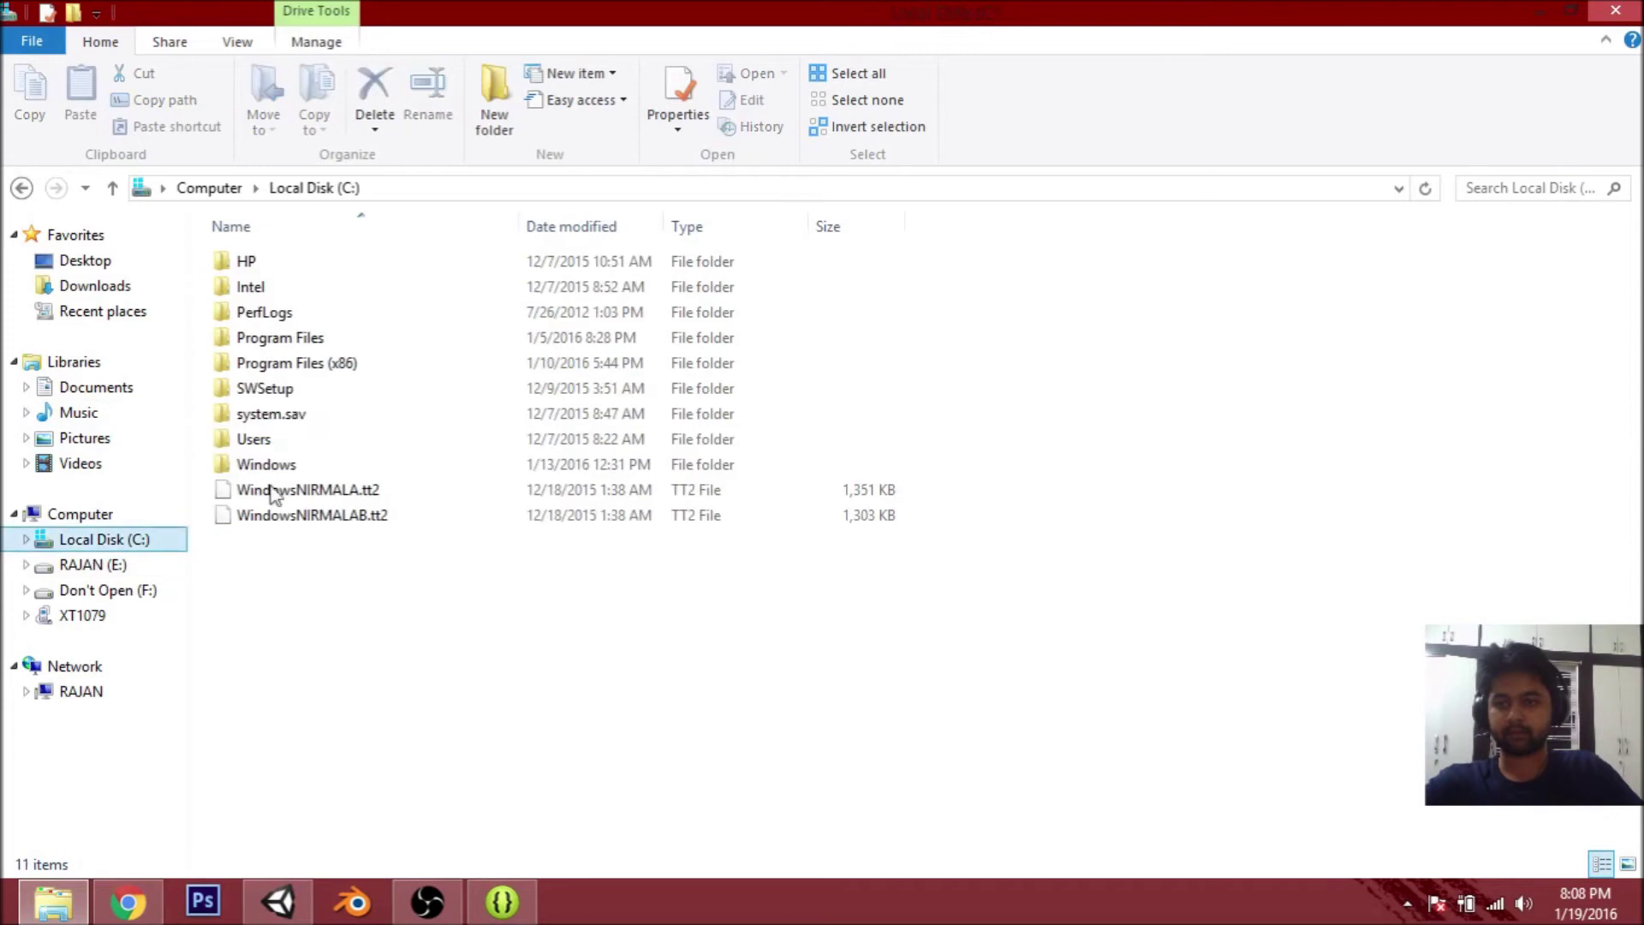
double_click(276, 339)
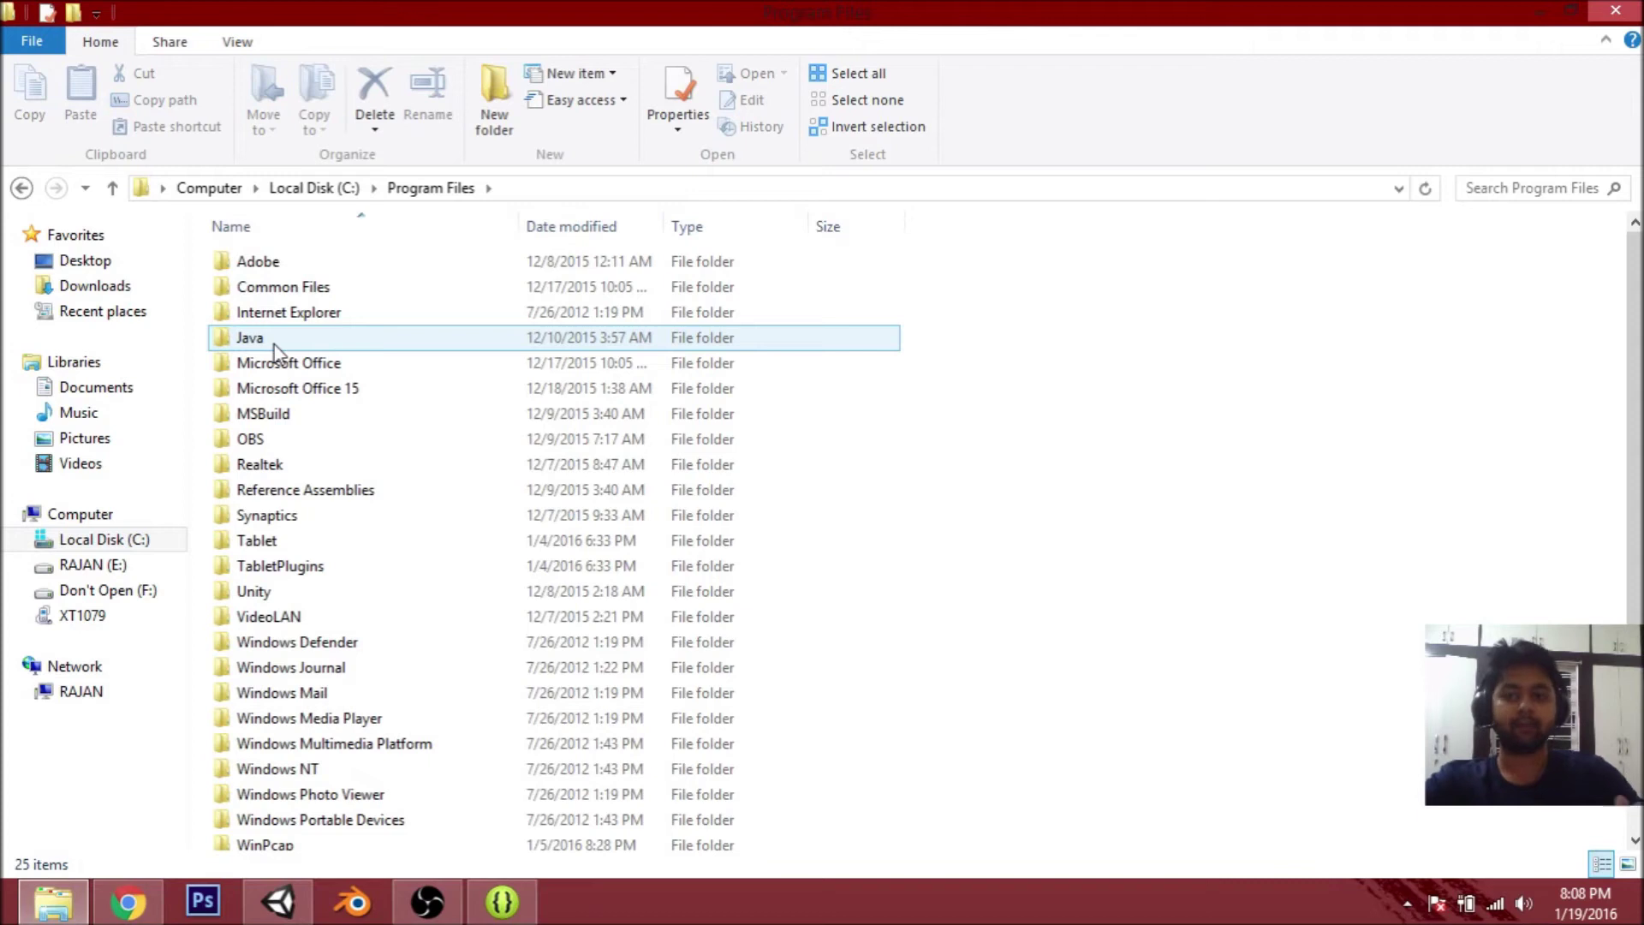
double_click(267, 339)
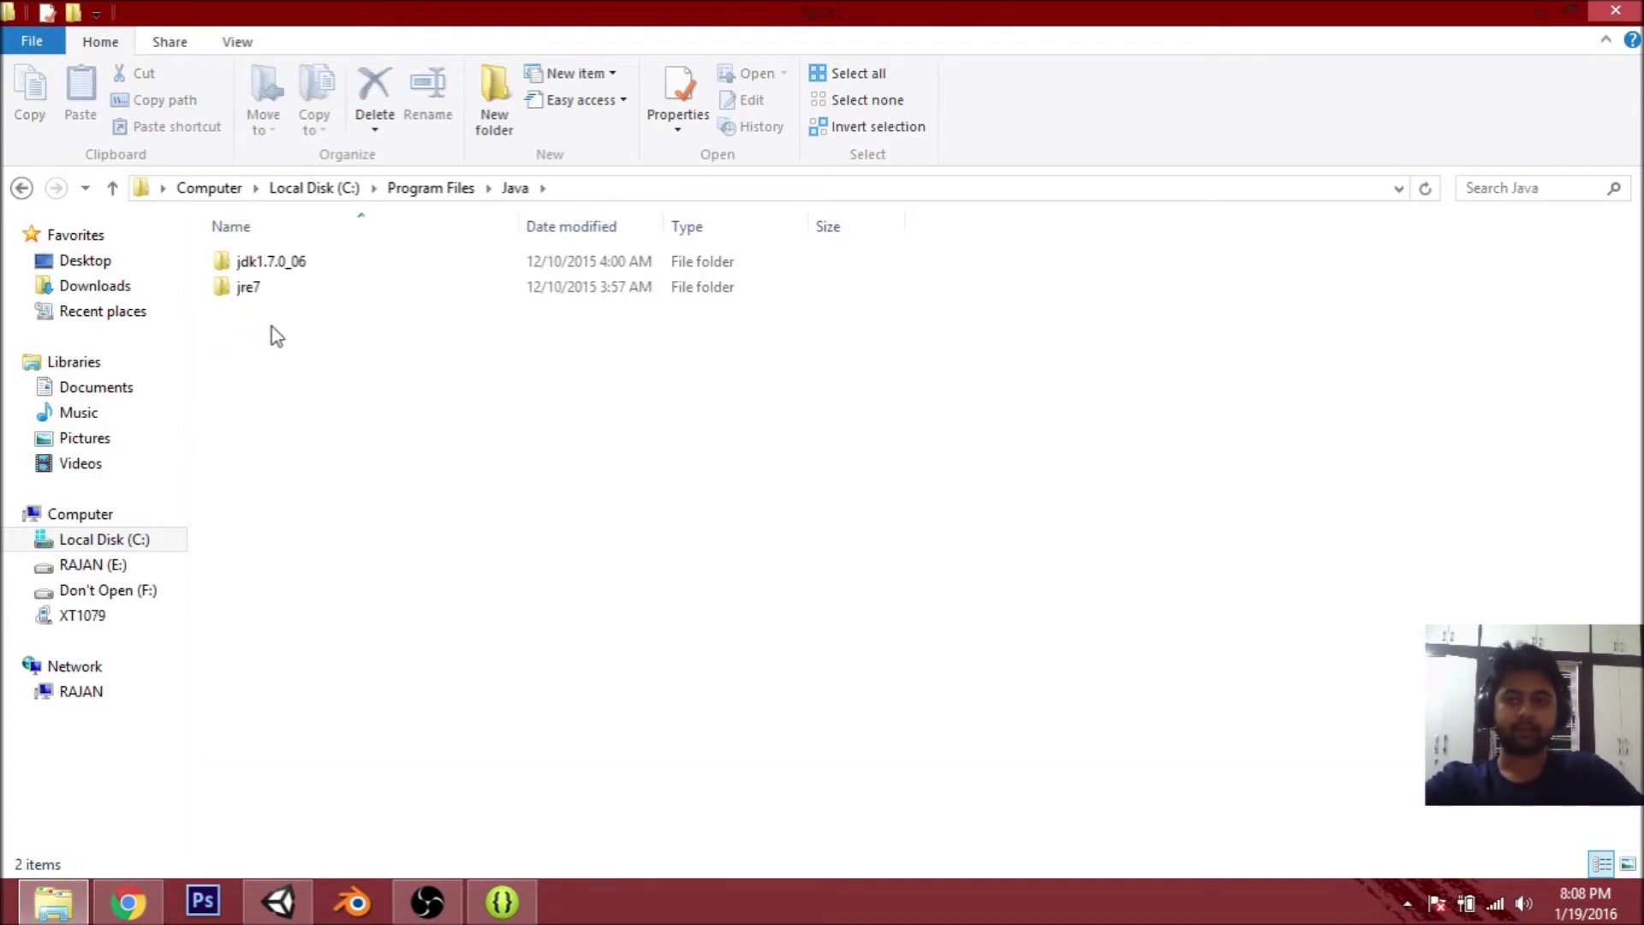
double_click(307, 264)
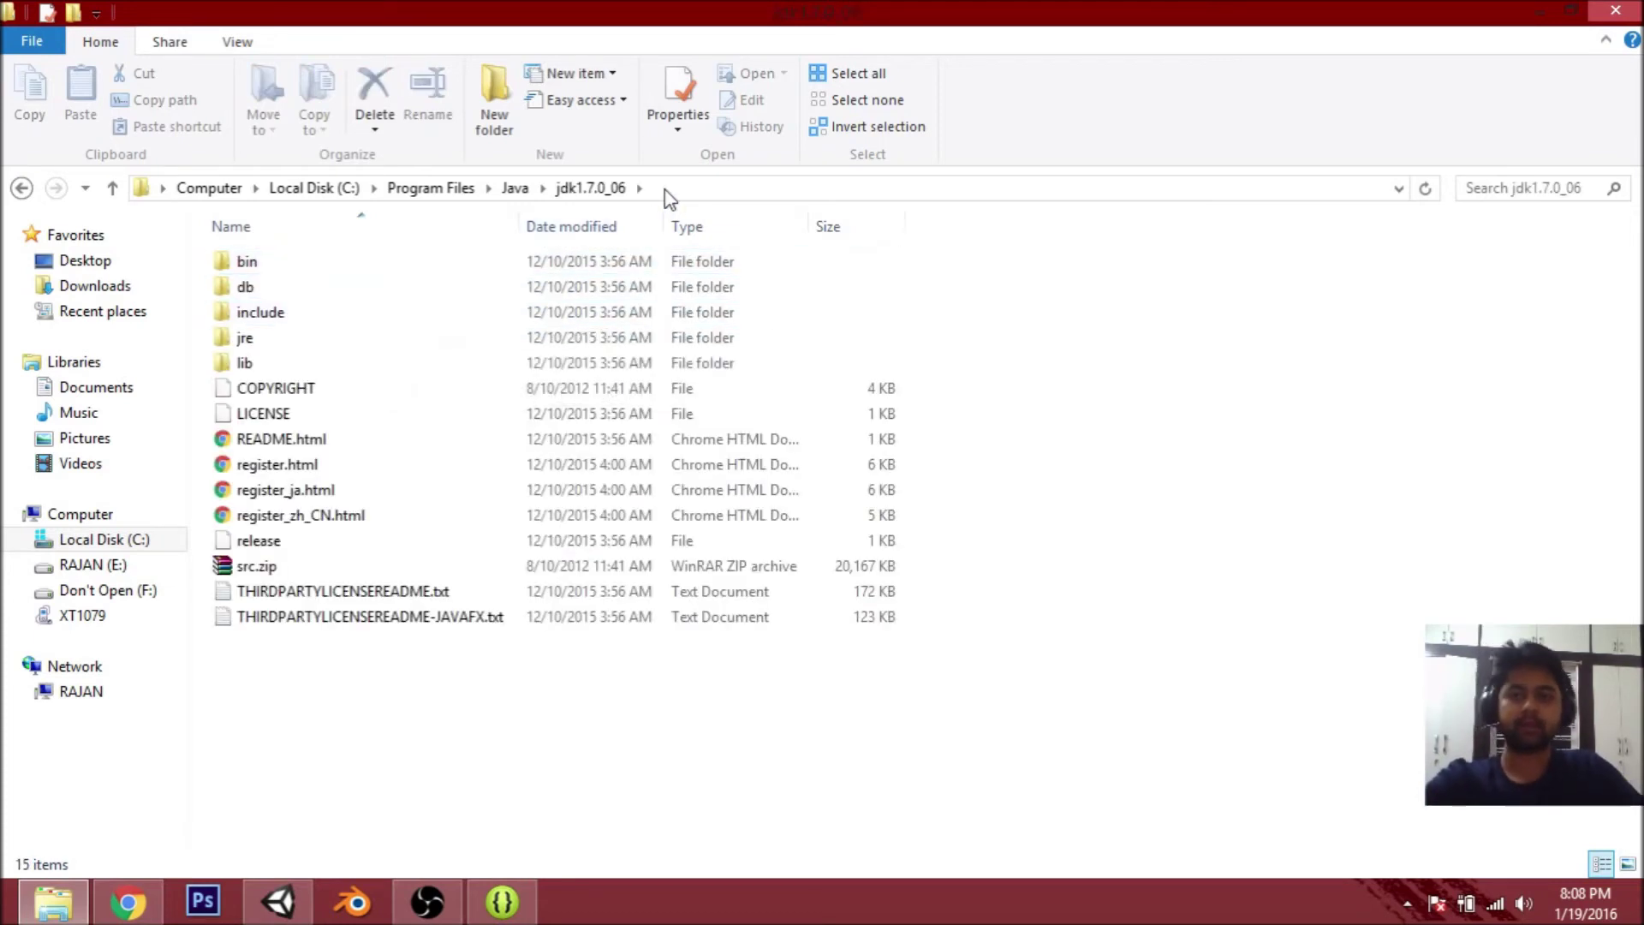
- Show the JDK folder's full path and compare it with the JDK location in Unity's External Tools preferences
left_click(441, 189)
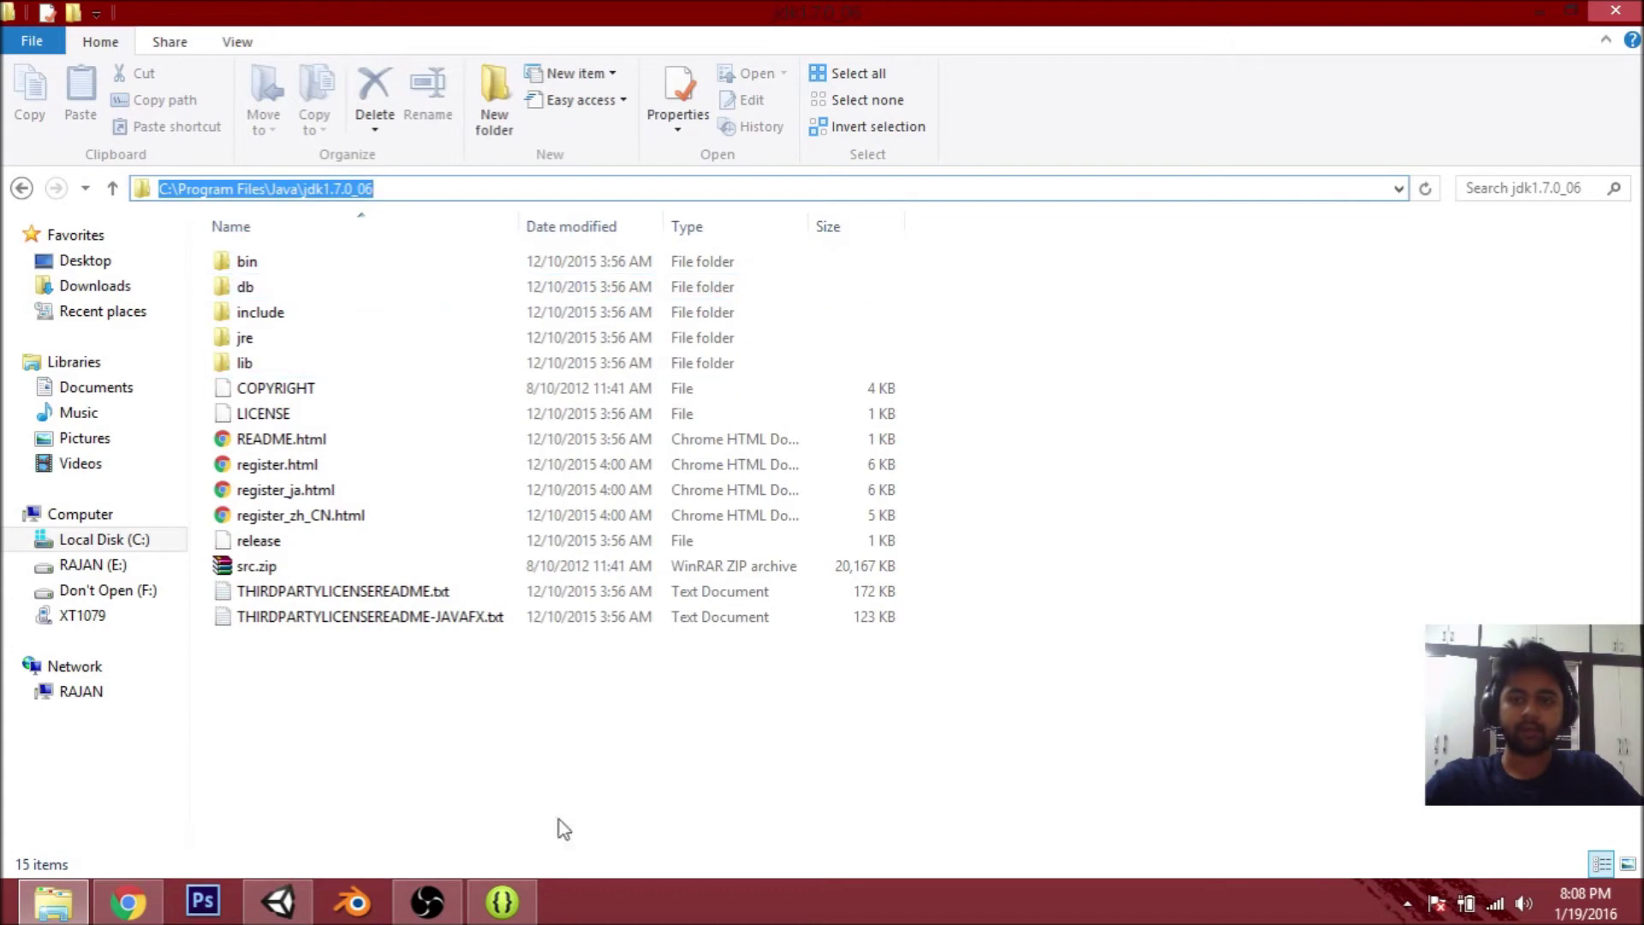
left_click(299, 909)
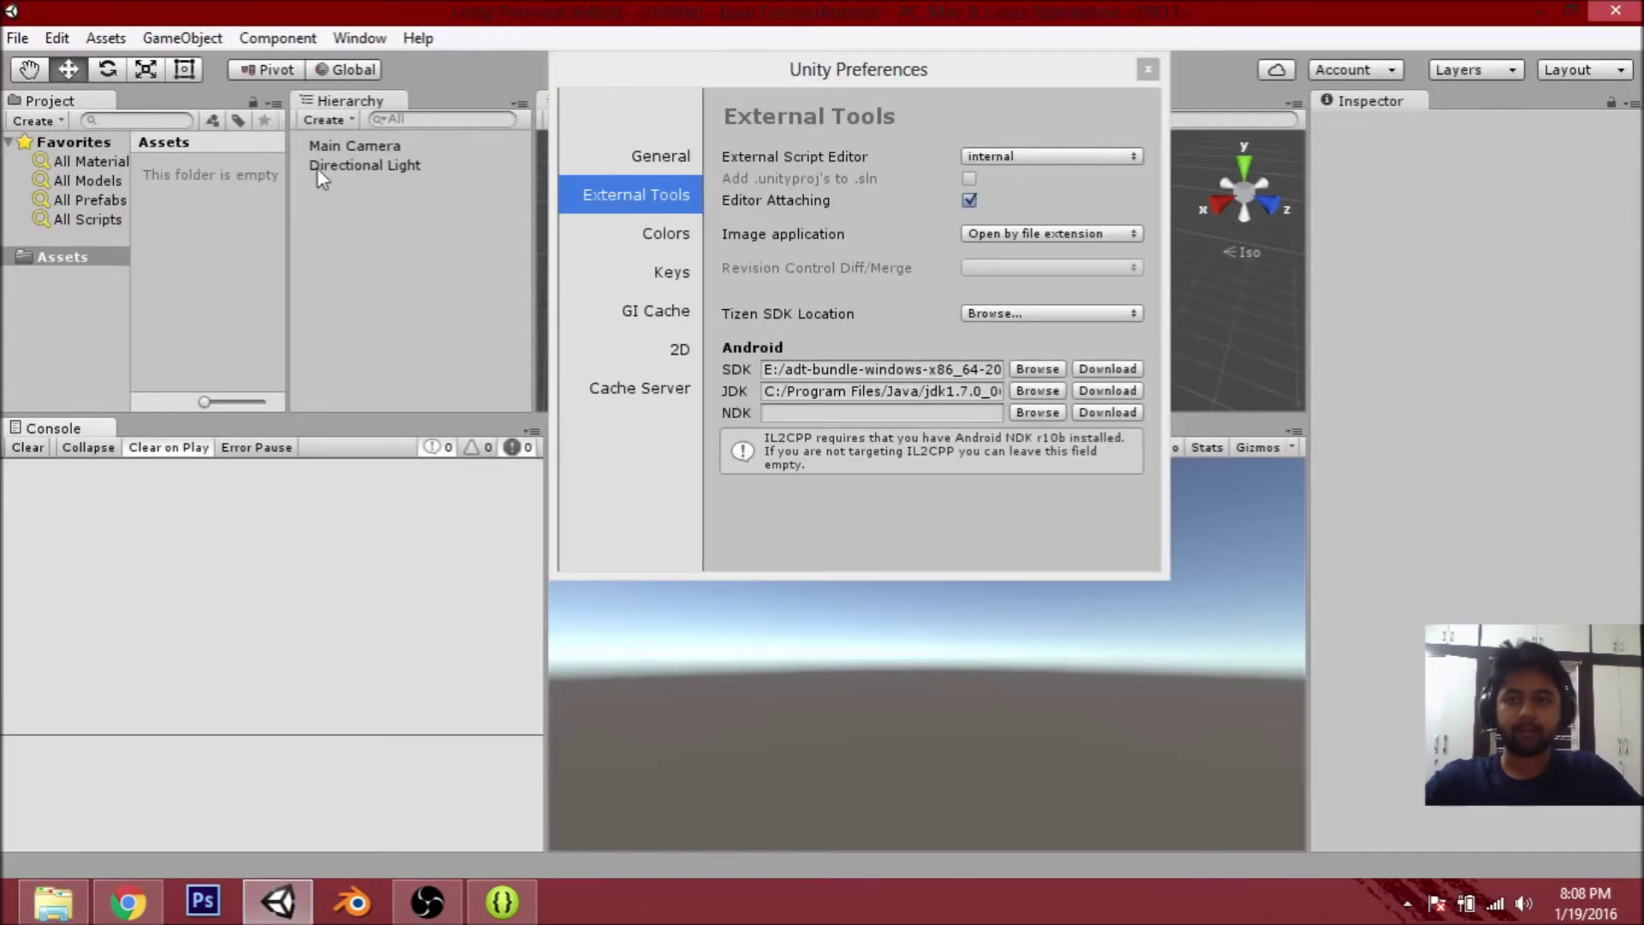
left_click(825, 394)
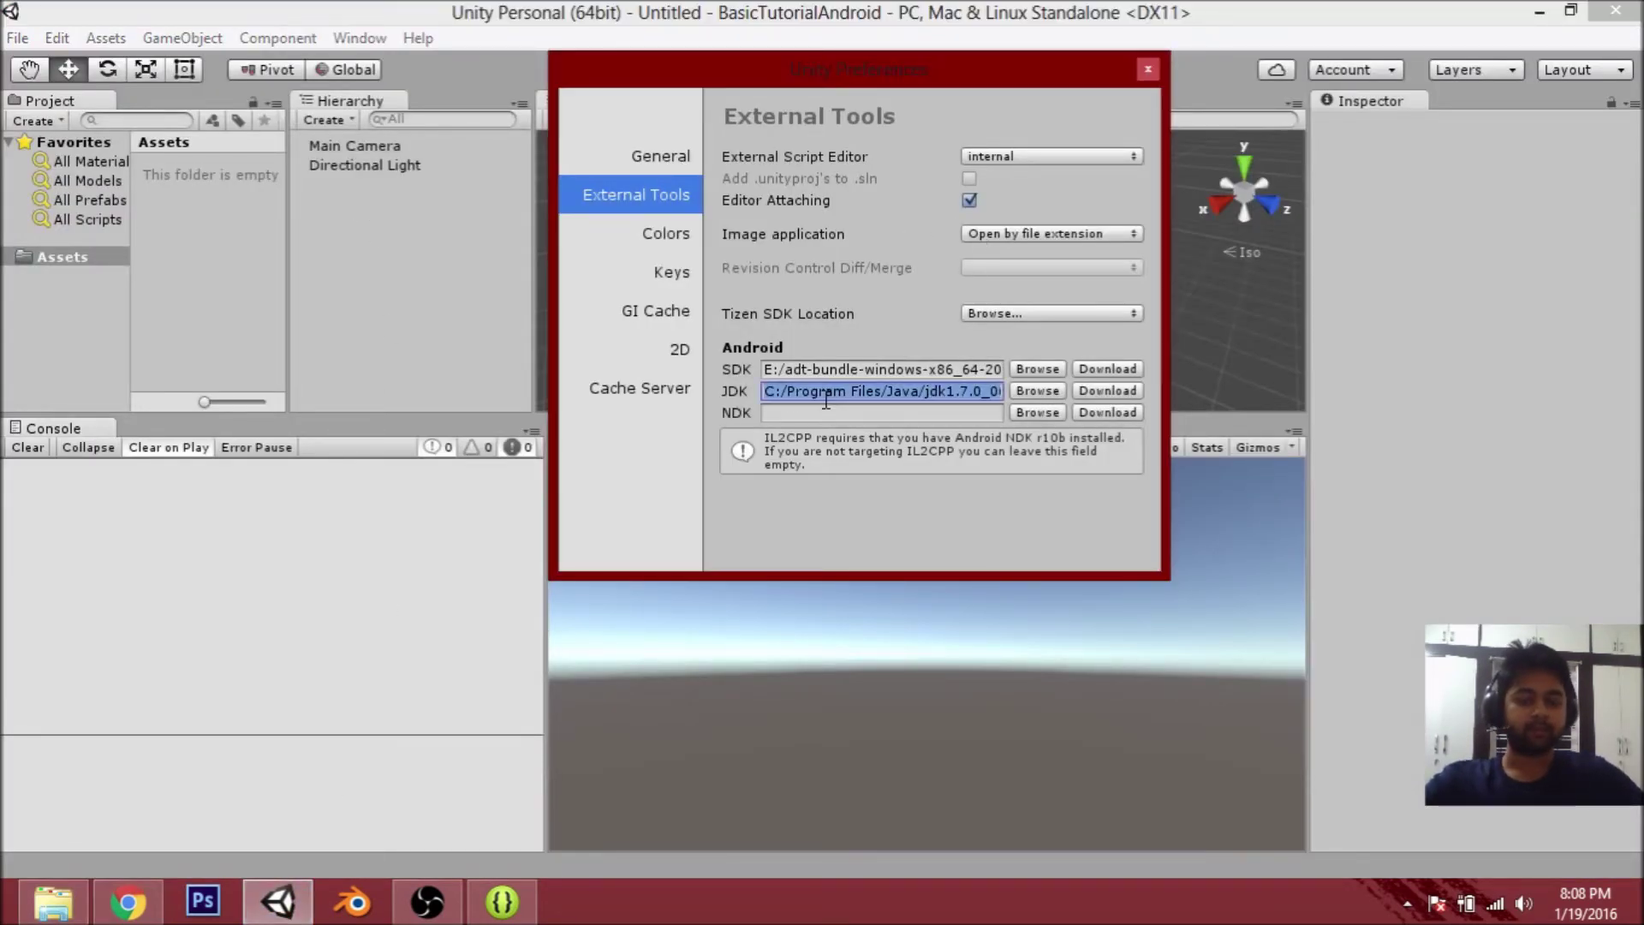
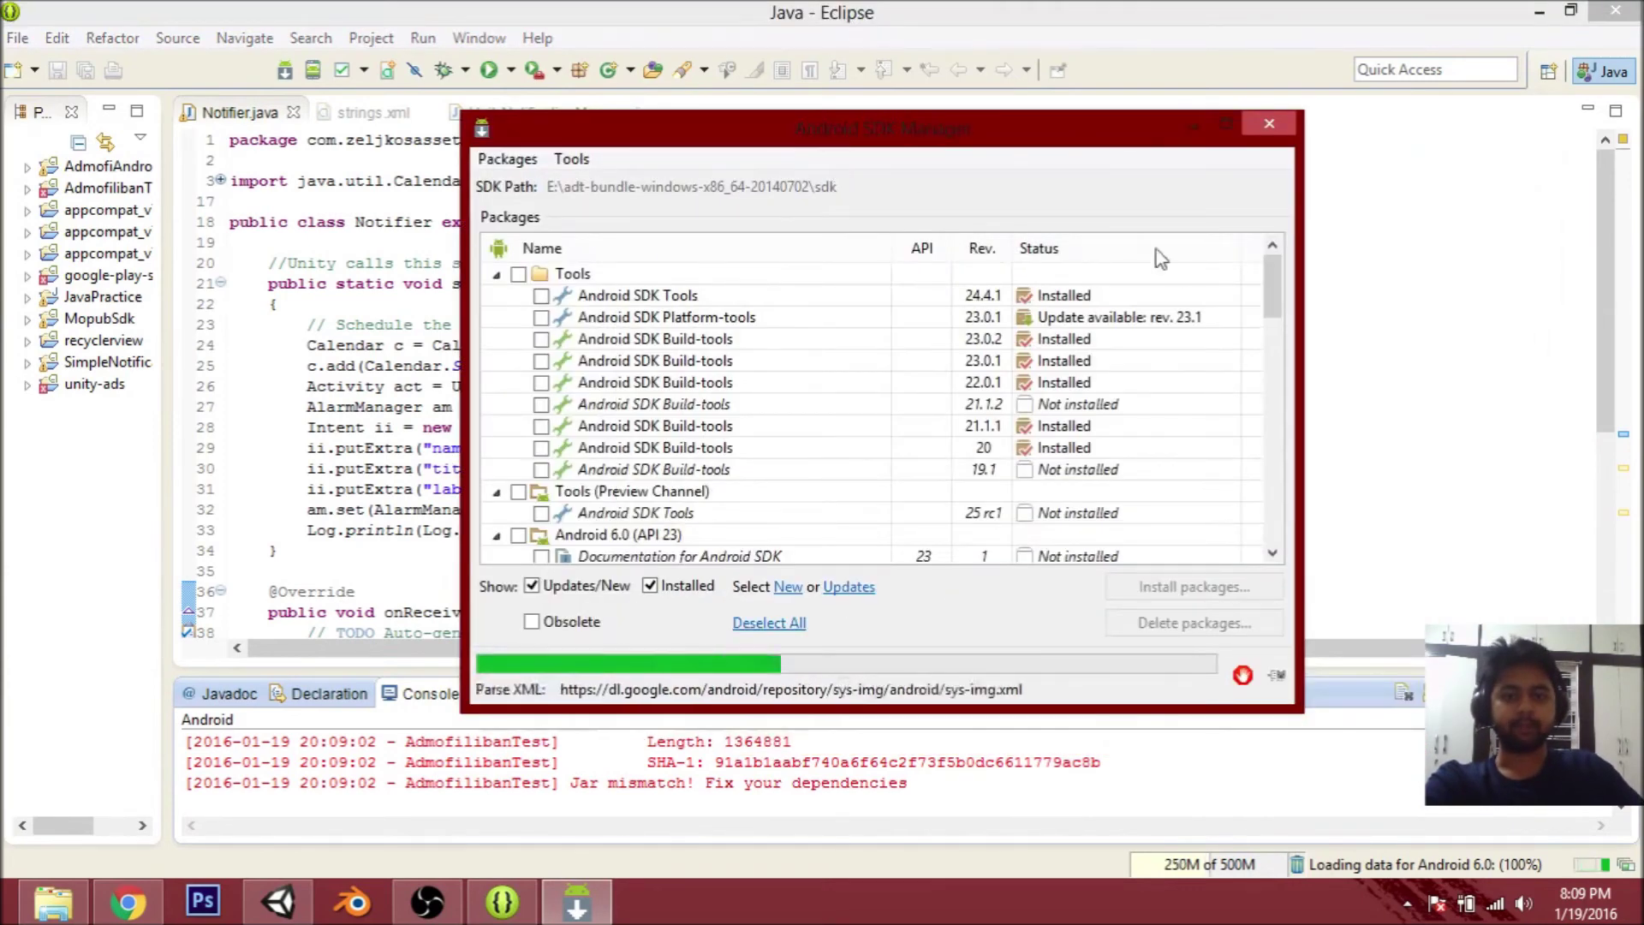
- Collapse the Tools and Tools (Preview Channel) package groups in the Android SDK Manager
left_click_drag(1081, 141, 1033, 116)
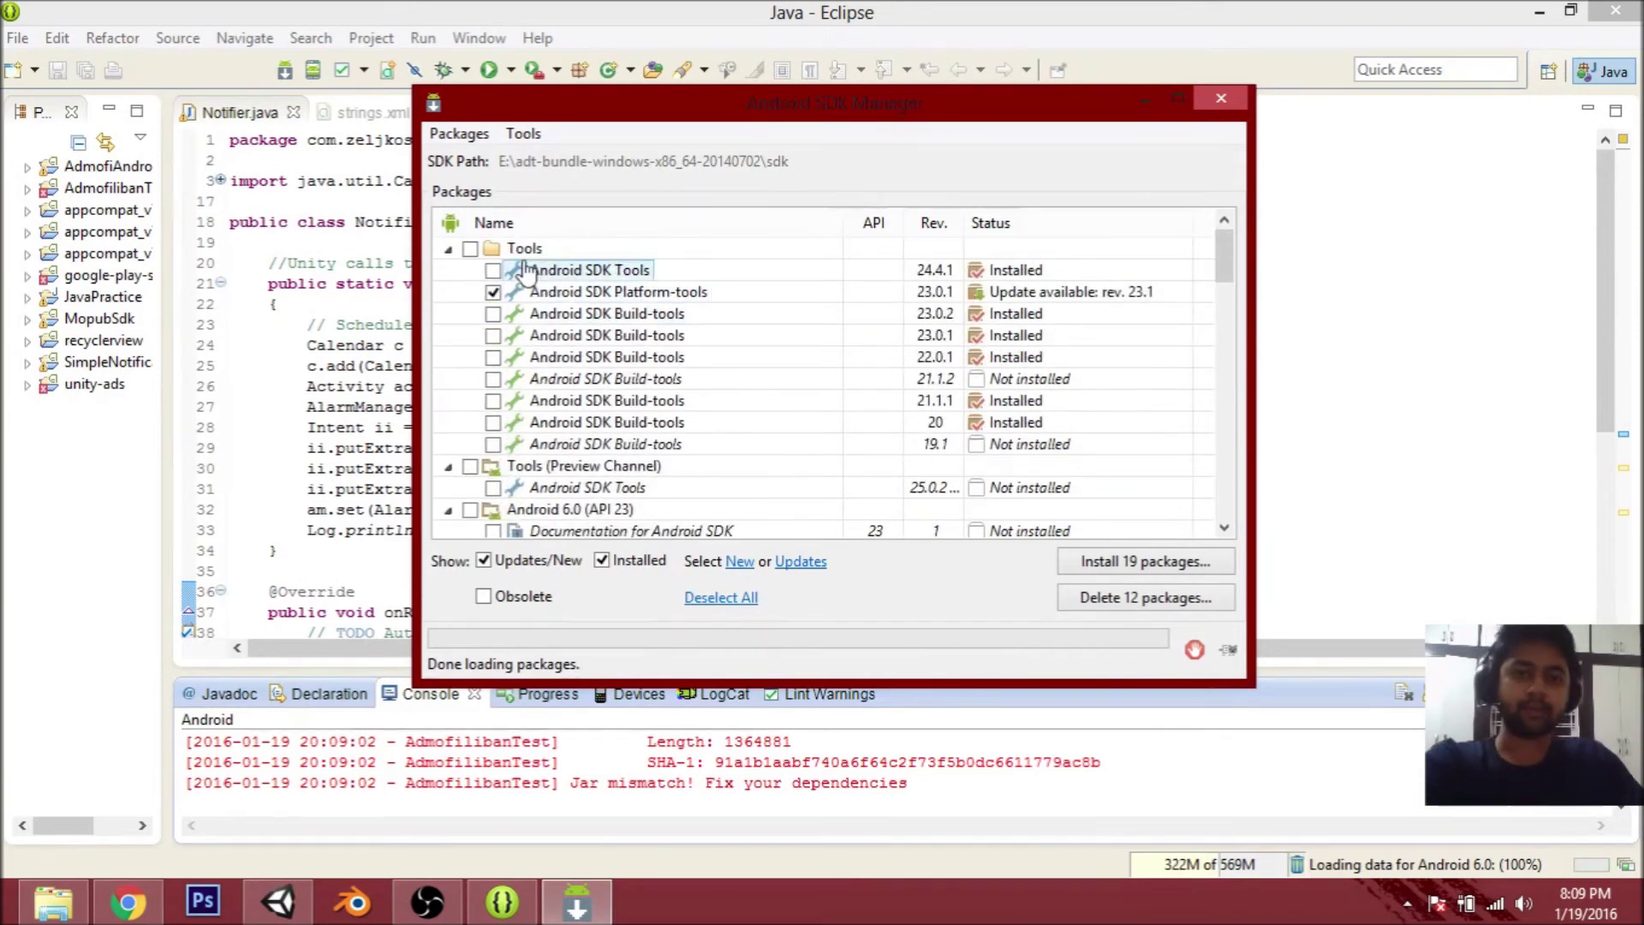
left_click(447, 248)
left_click(448, 270)
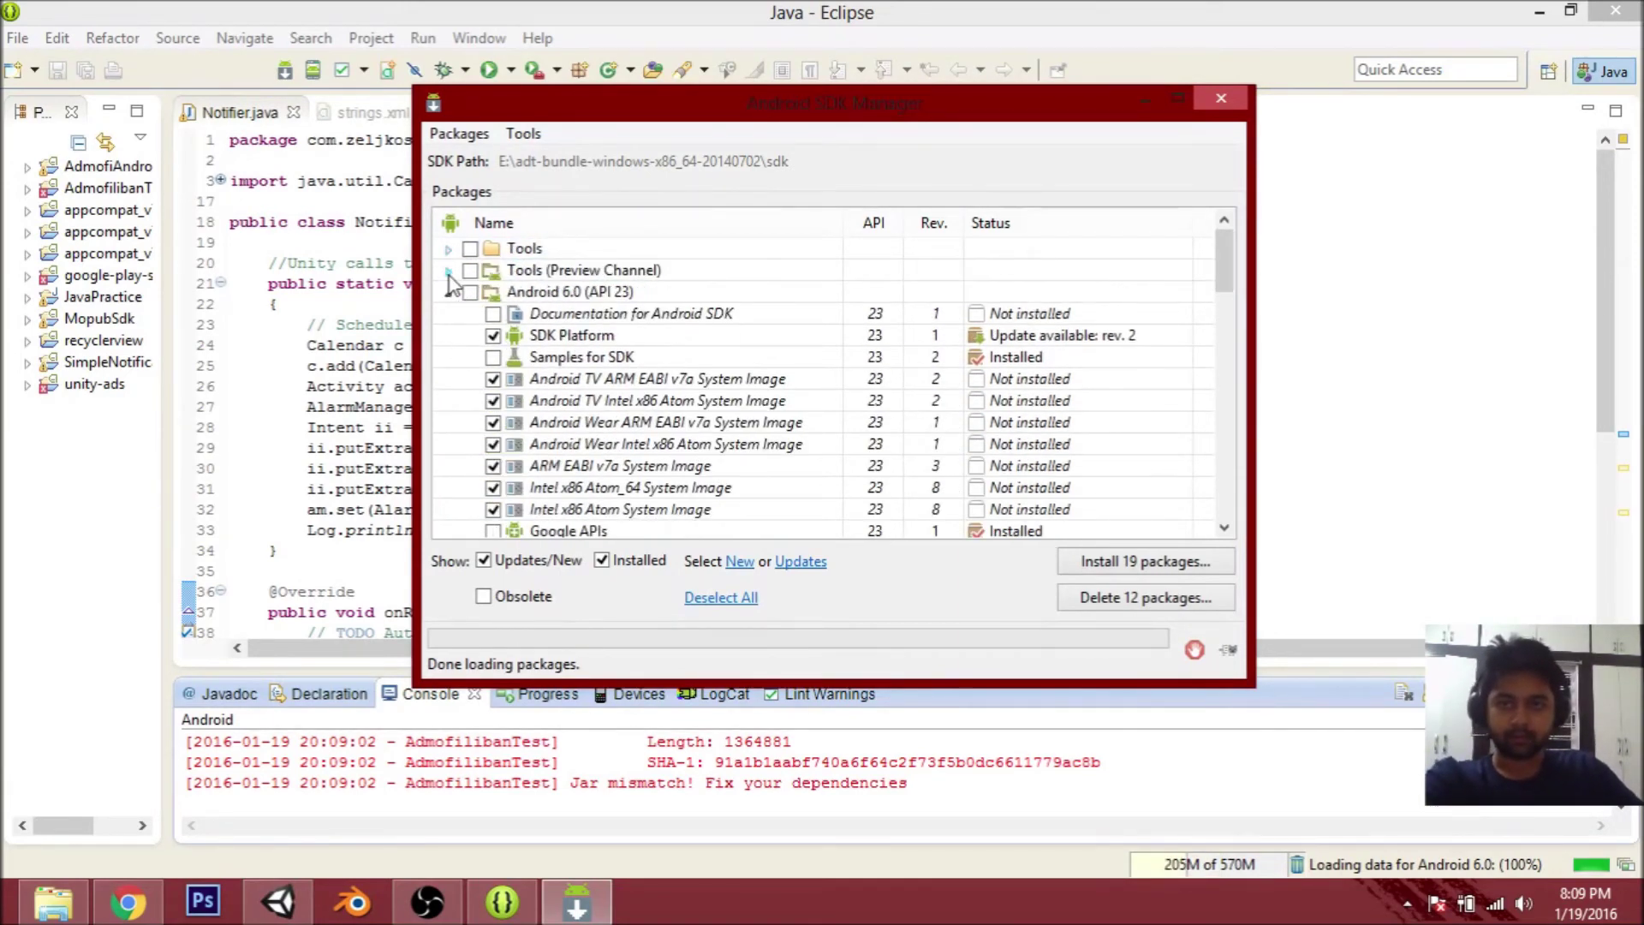
- Collapse the platform package groups from Android 6.0 (API 23) down to Android 2.2 (API 8) in the package list
left_click(448, 292)
left_click(447, 313)
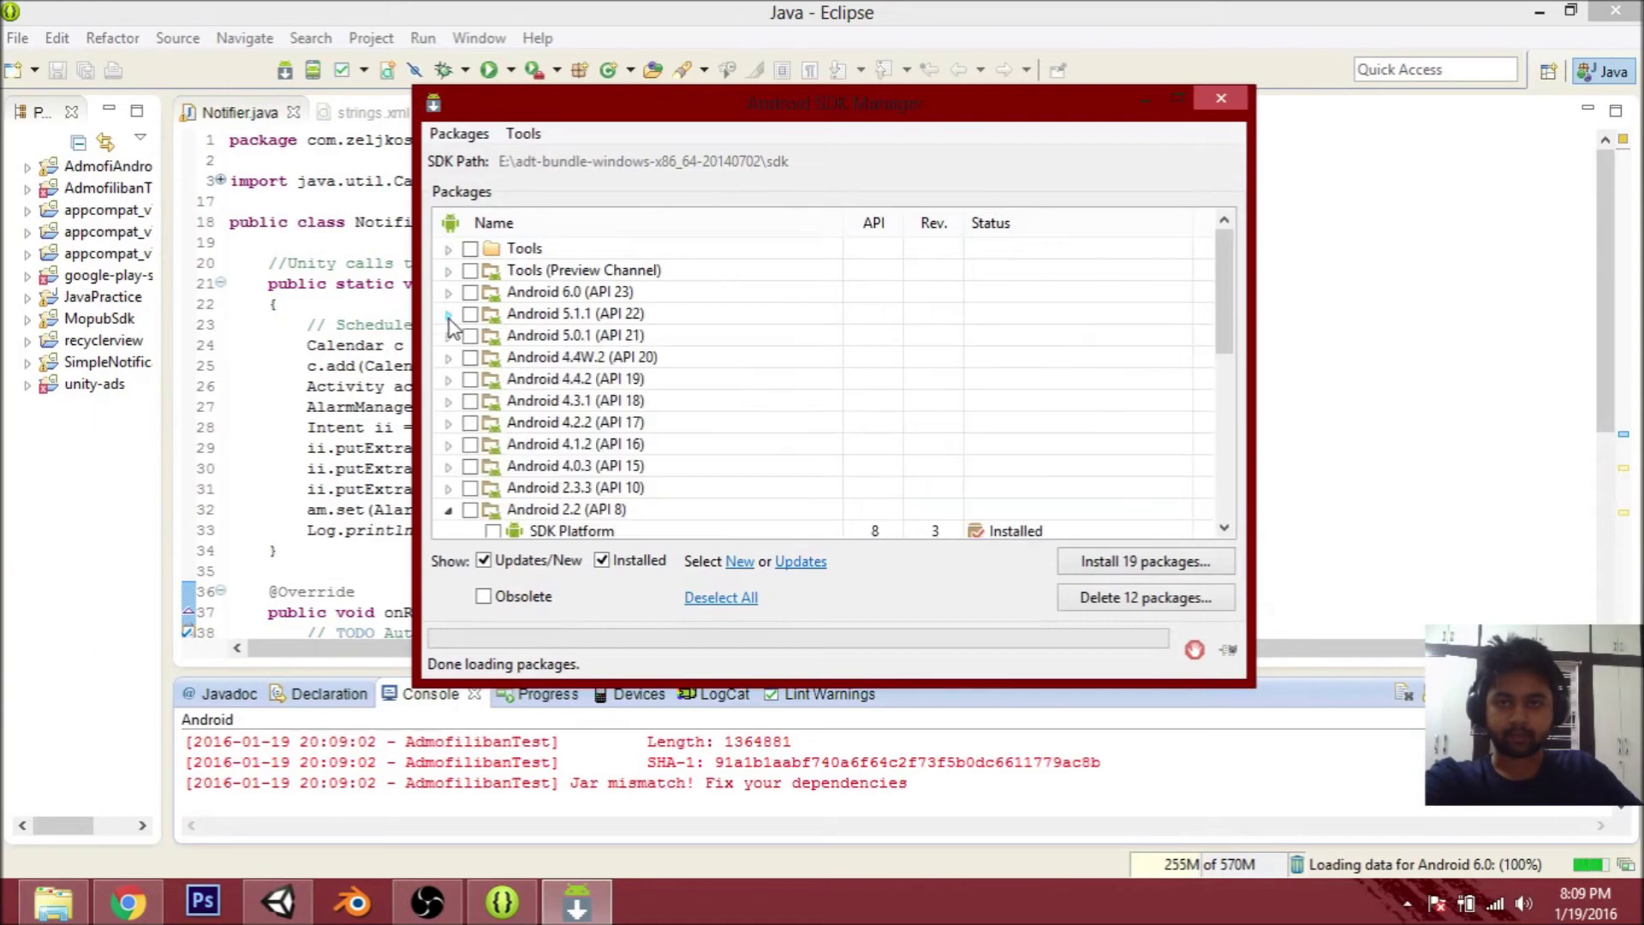
scroll(984, 415, "down", 2)
left_click(448, 378)
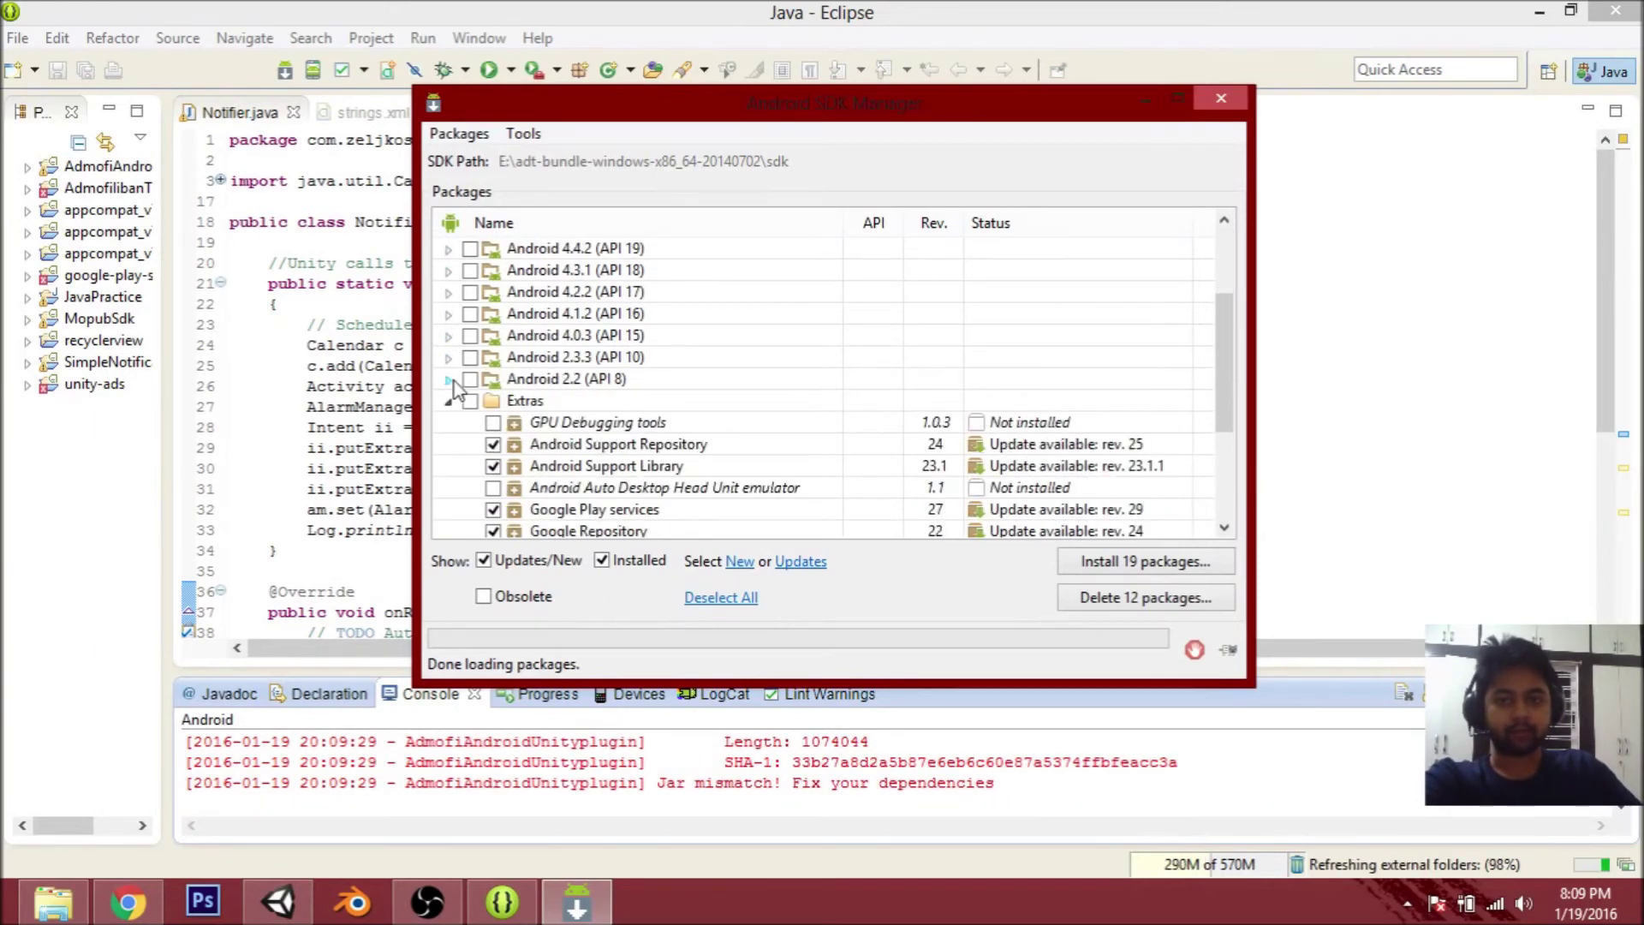
- Examine the packages inside the Android 2.2 (API 8) and Android 2.3.3 (API 10) groups, collapsing each group again
left_click(449, 379)
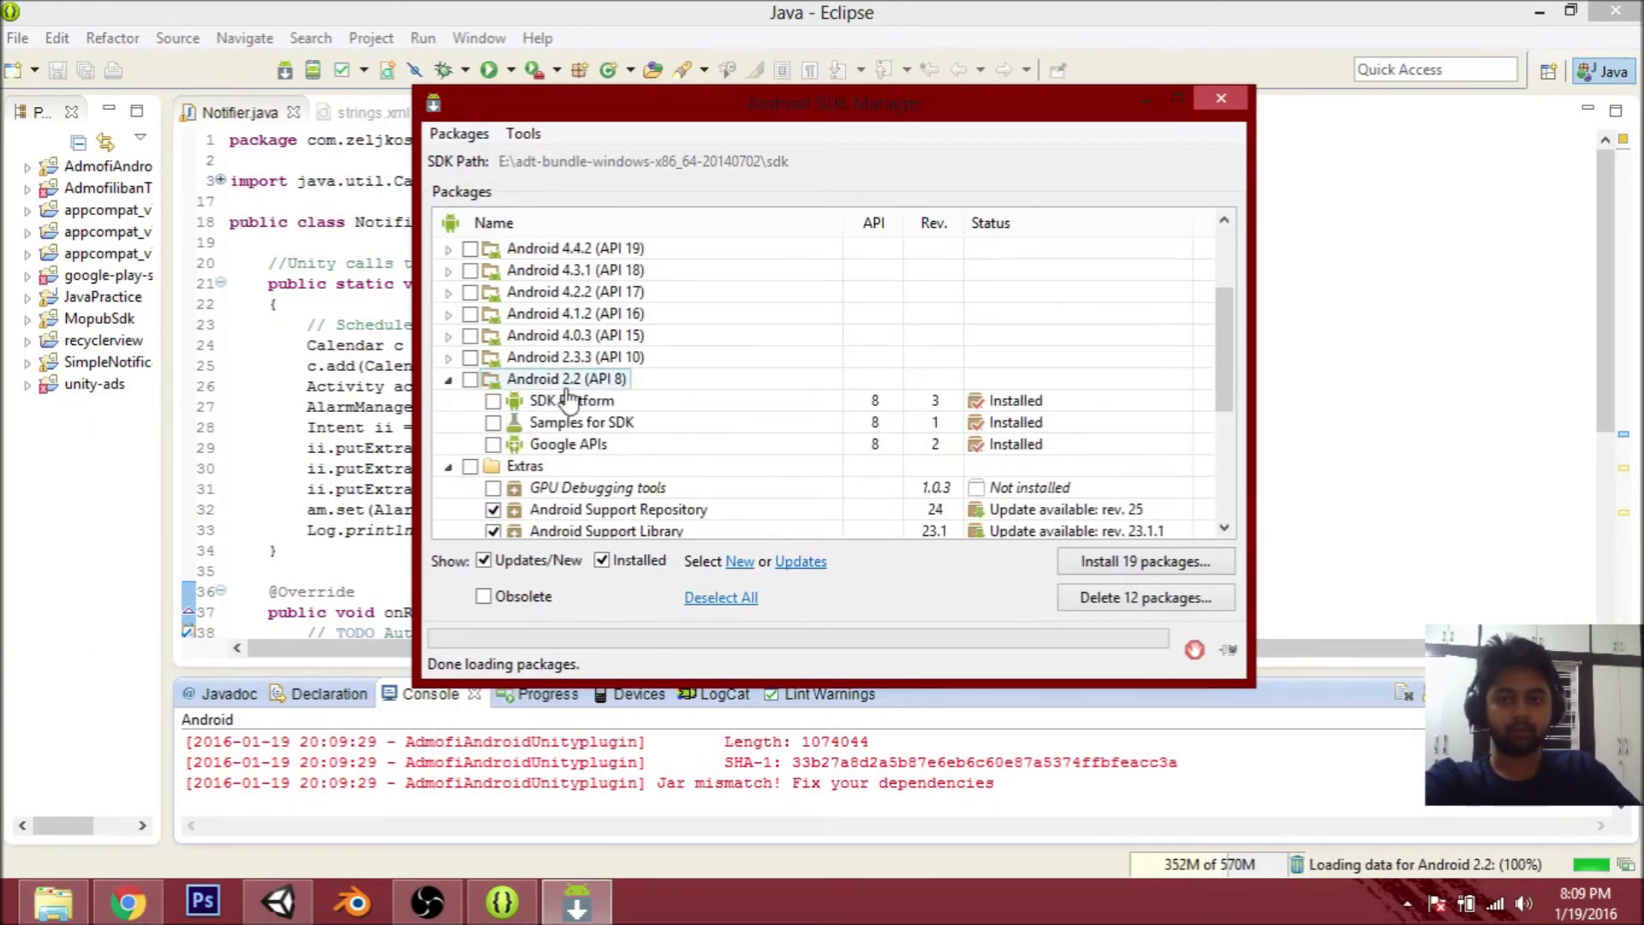
left_click(448, 379)
left_click(448, 357)
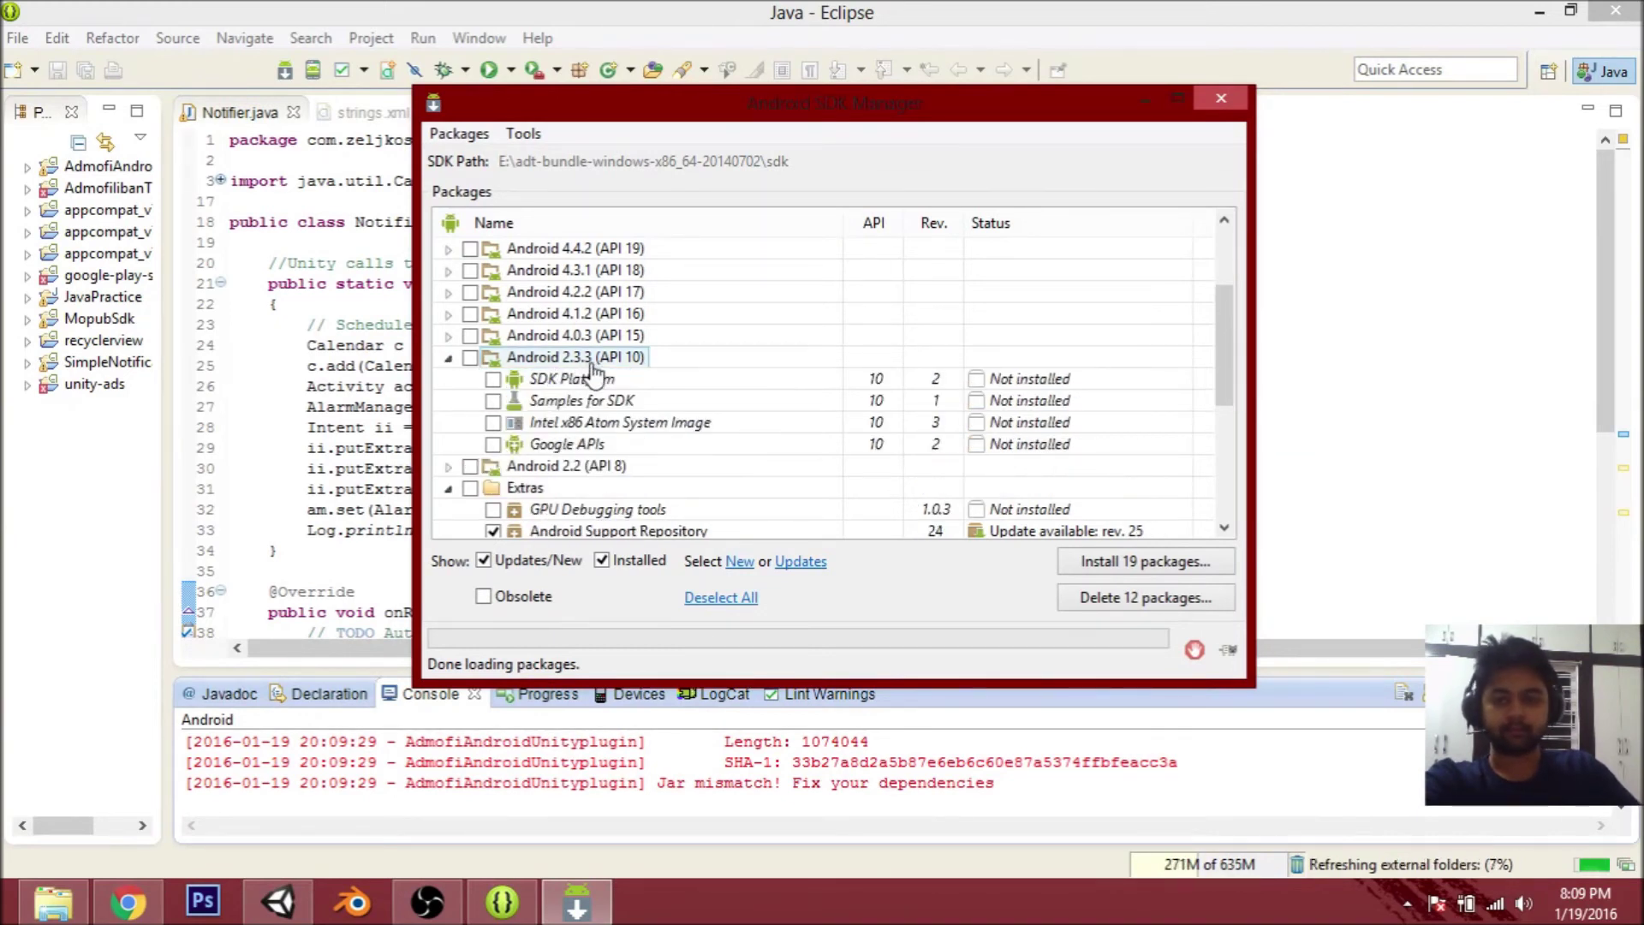
left_click(448, 357)
- Select the SDK Platform, Samples for SDK and Google APIs packages of Android 2.2 (API 8)
left_click(448, 378)
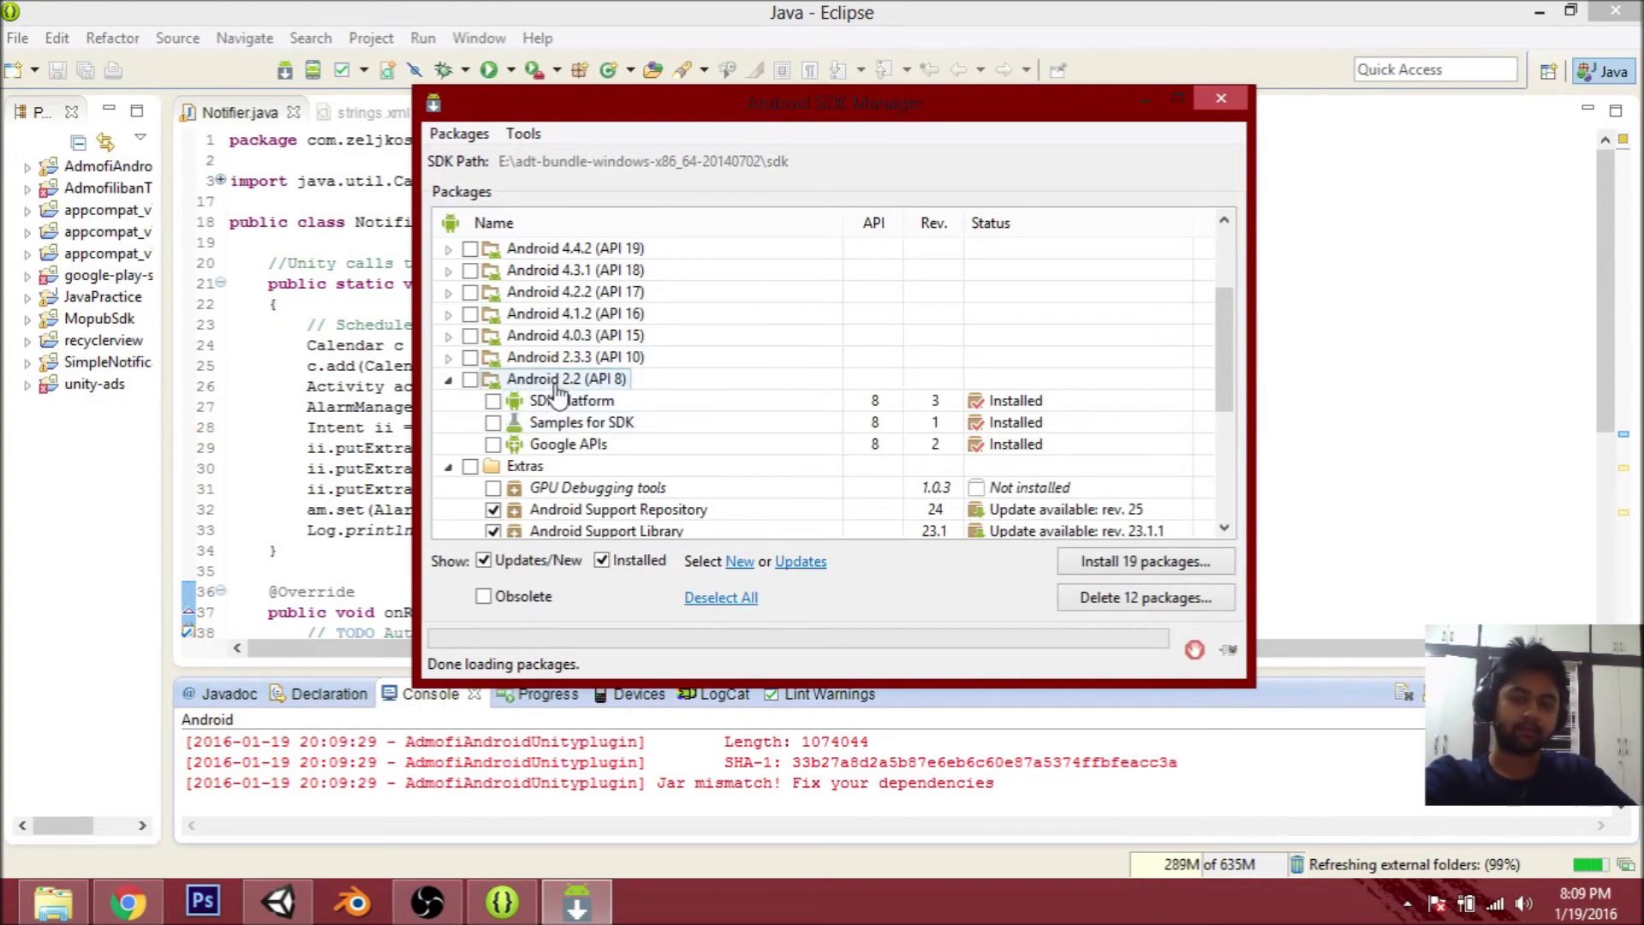
left_click(493, 401)
left_click(493, 422)
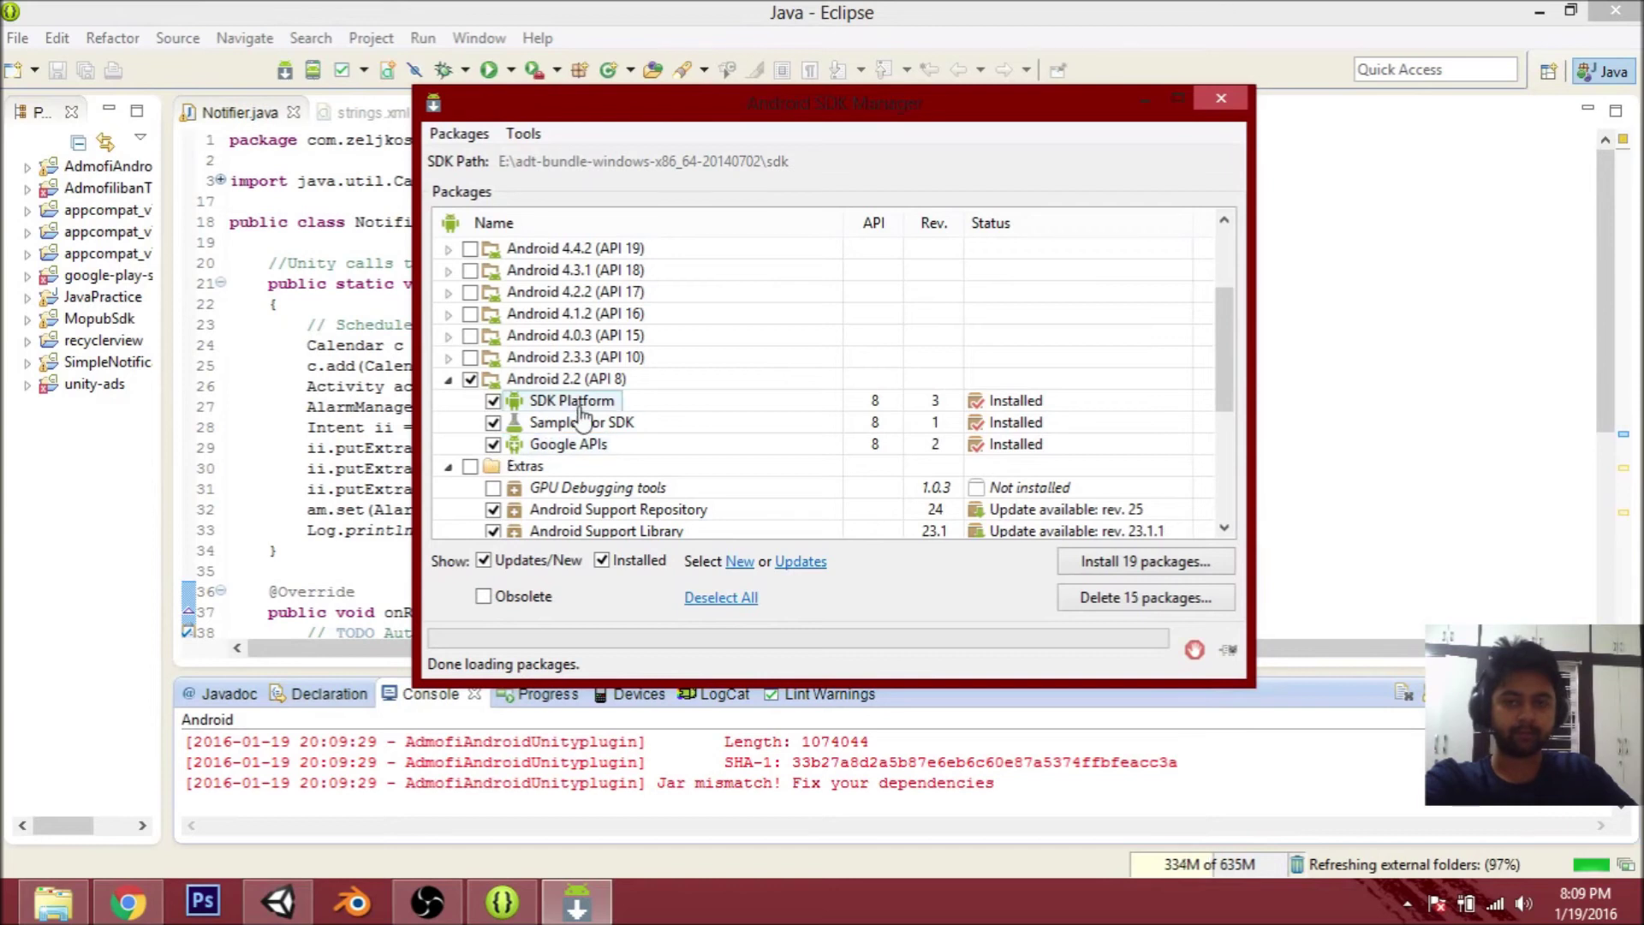
- Add Google Play Billing Library, Google USB Driver and Android Auto API Simulators to the package selection in the Extras group
scroll(633, 472, "down", 2)
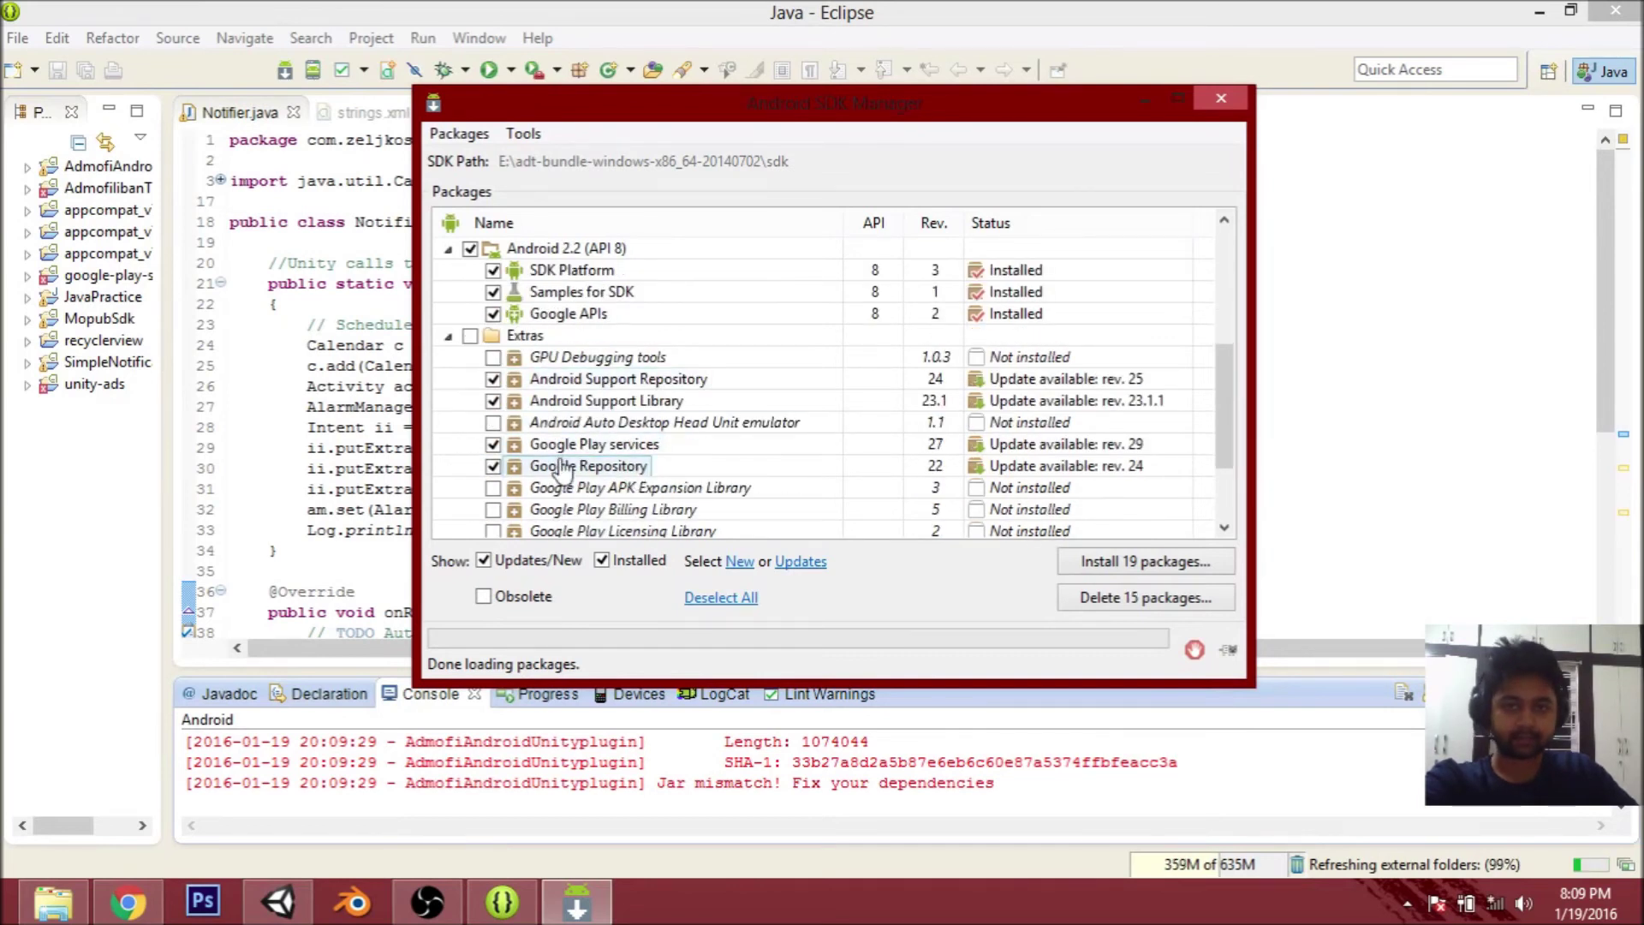
scroll(582, 418, "down", 1)
left_click(493, 335)
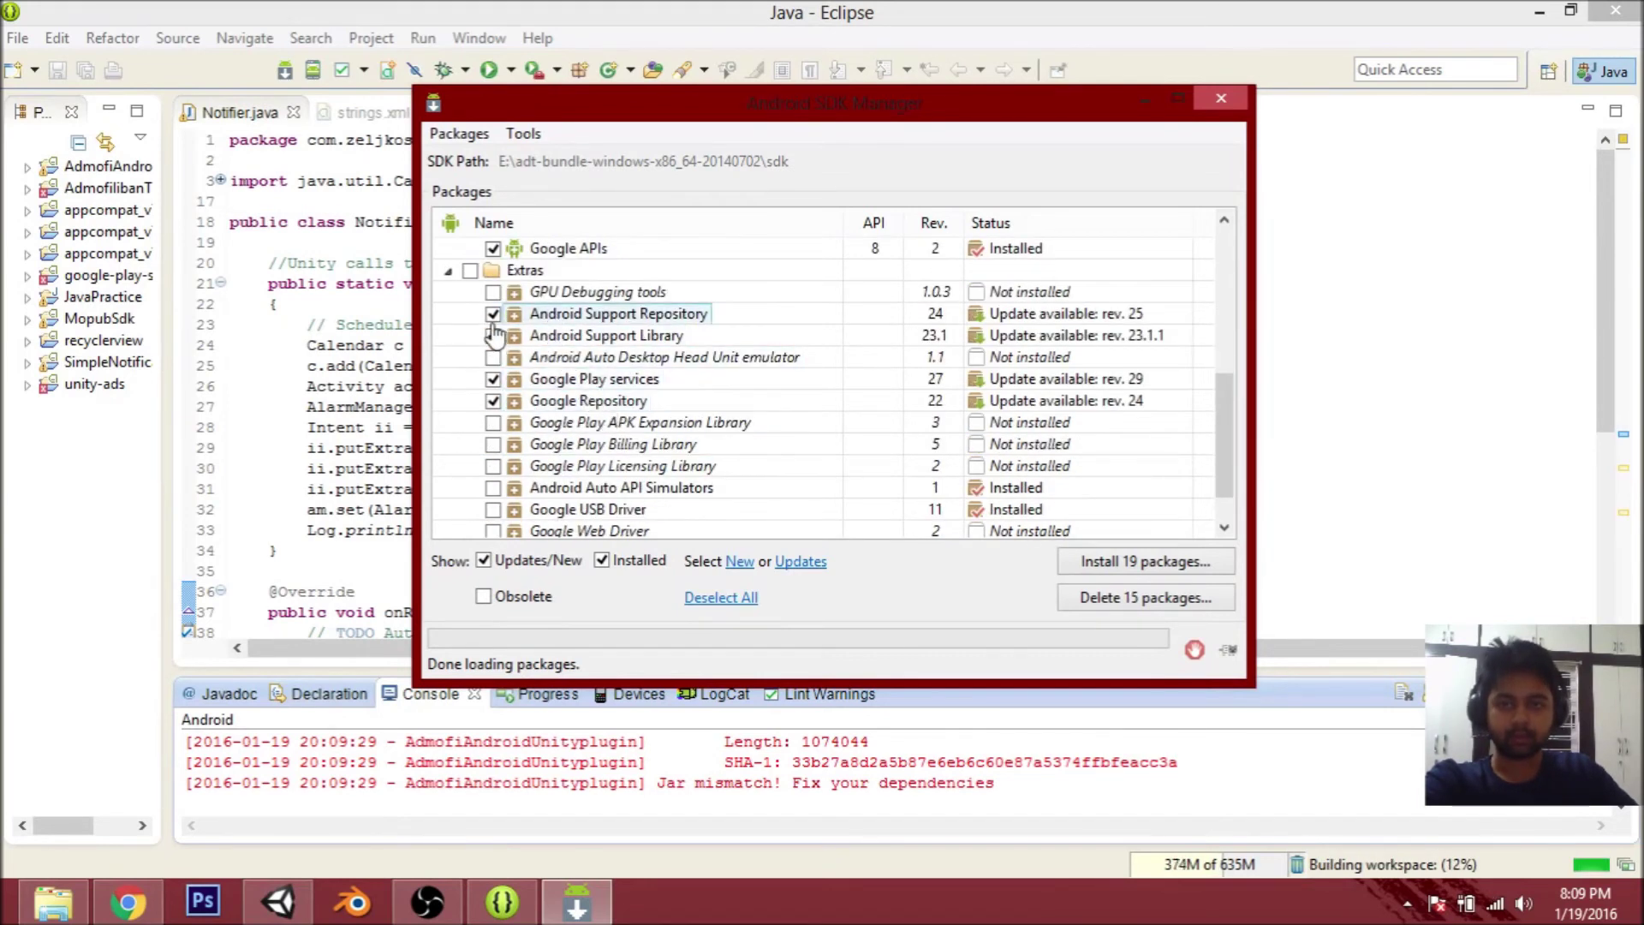
left_click(493, 335)
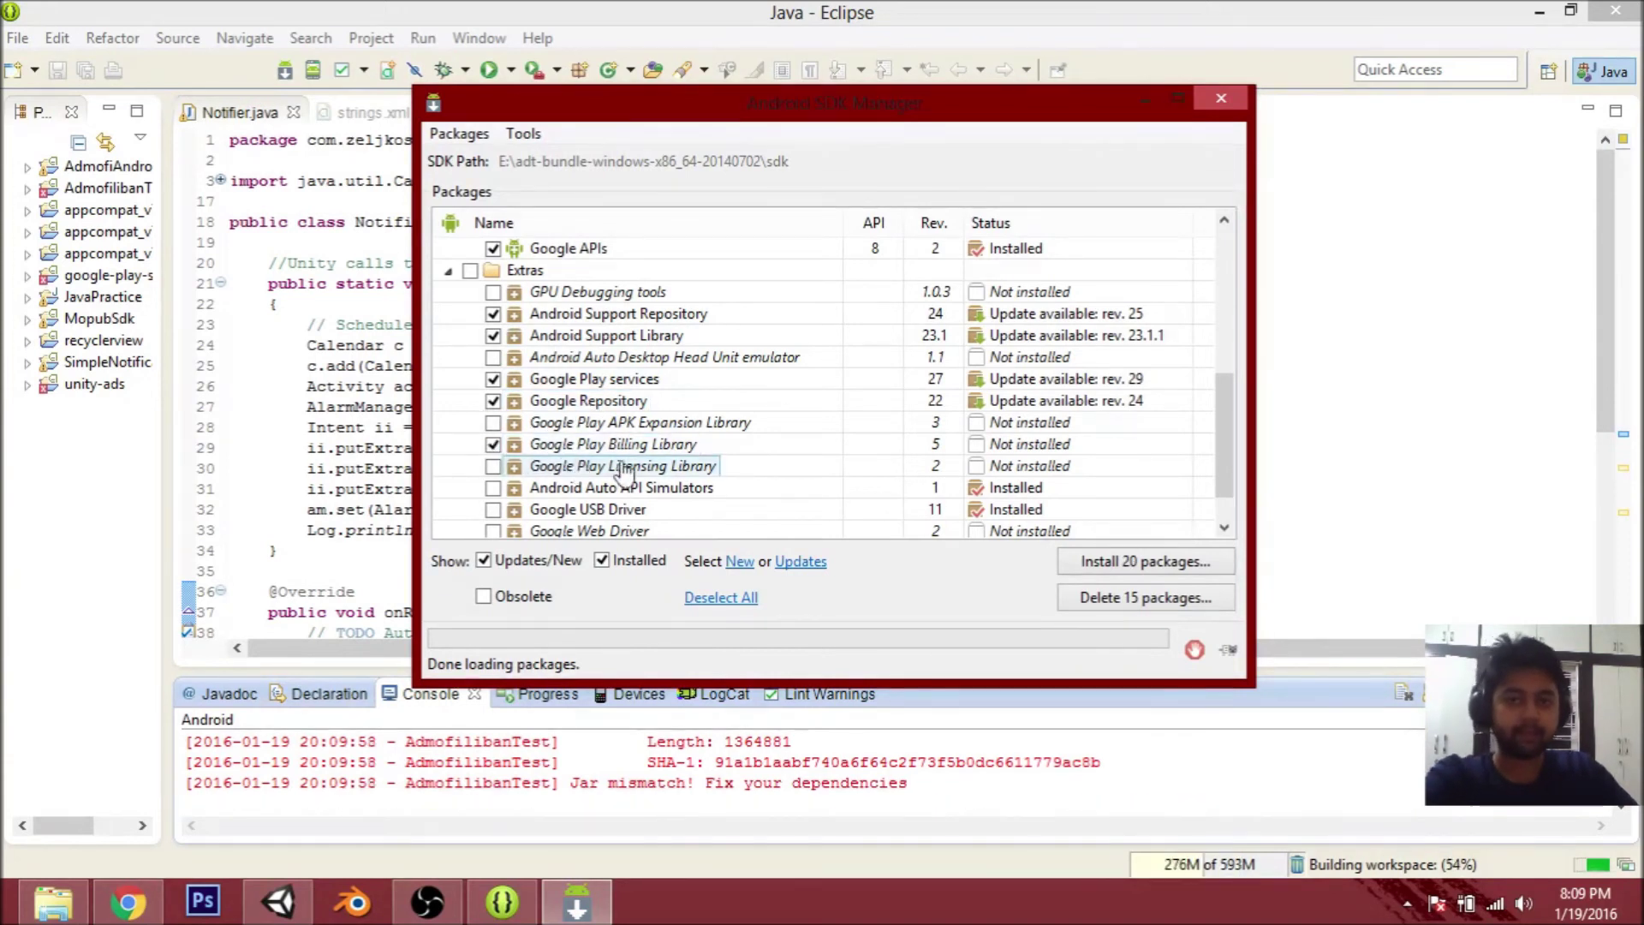
mouse_move(631, 470)
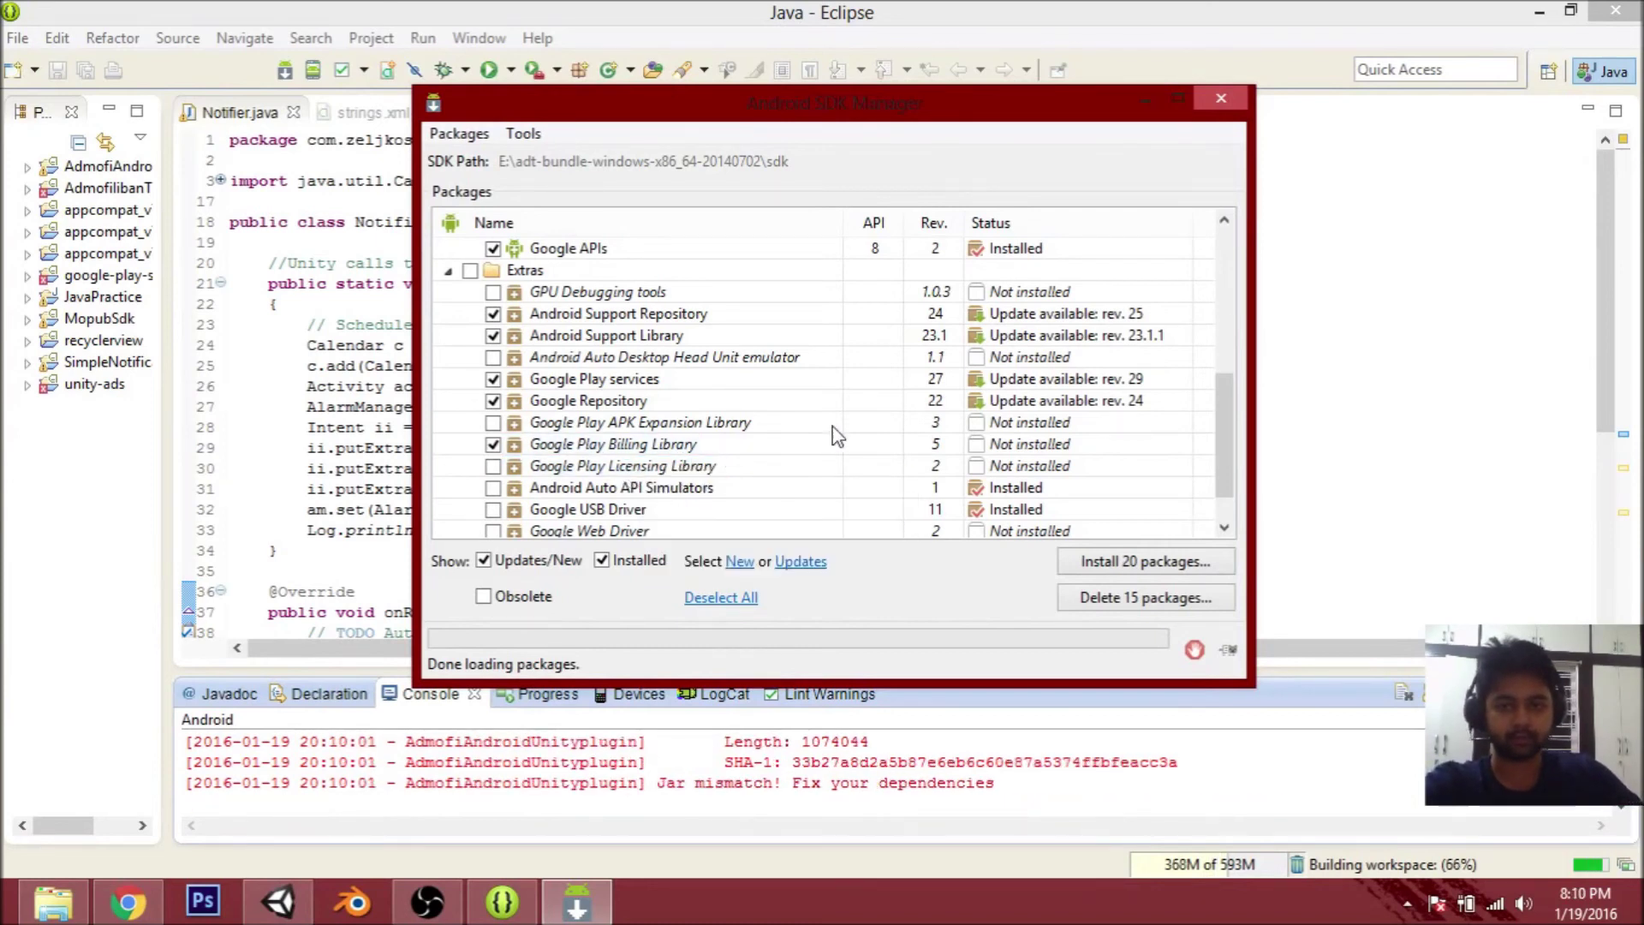
scroll(757, 434, "down", 1)
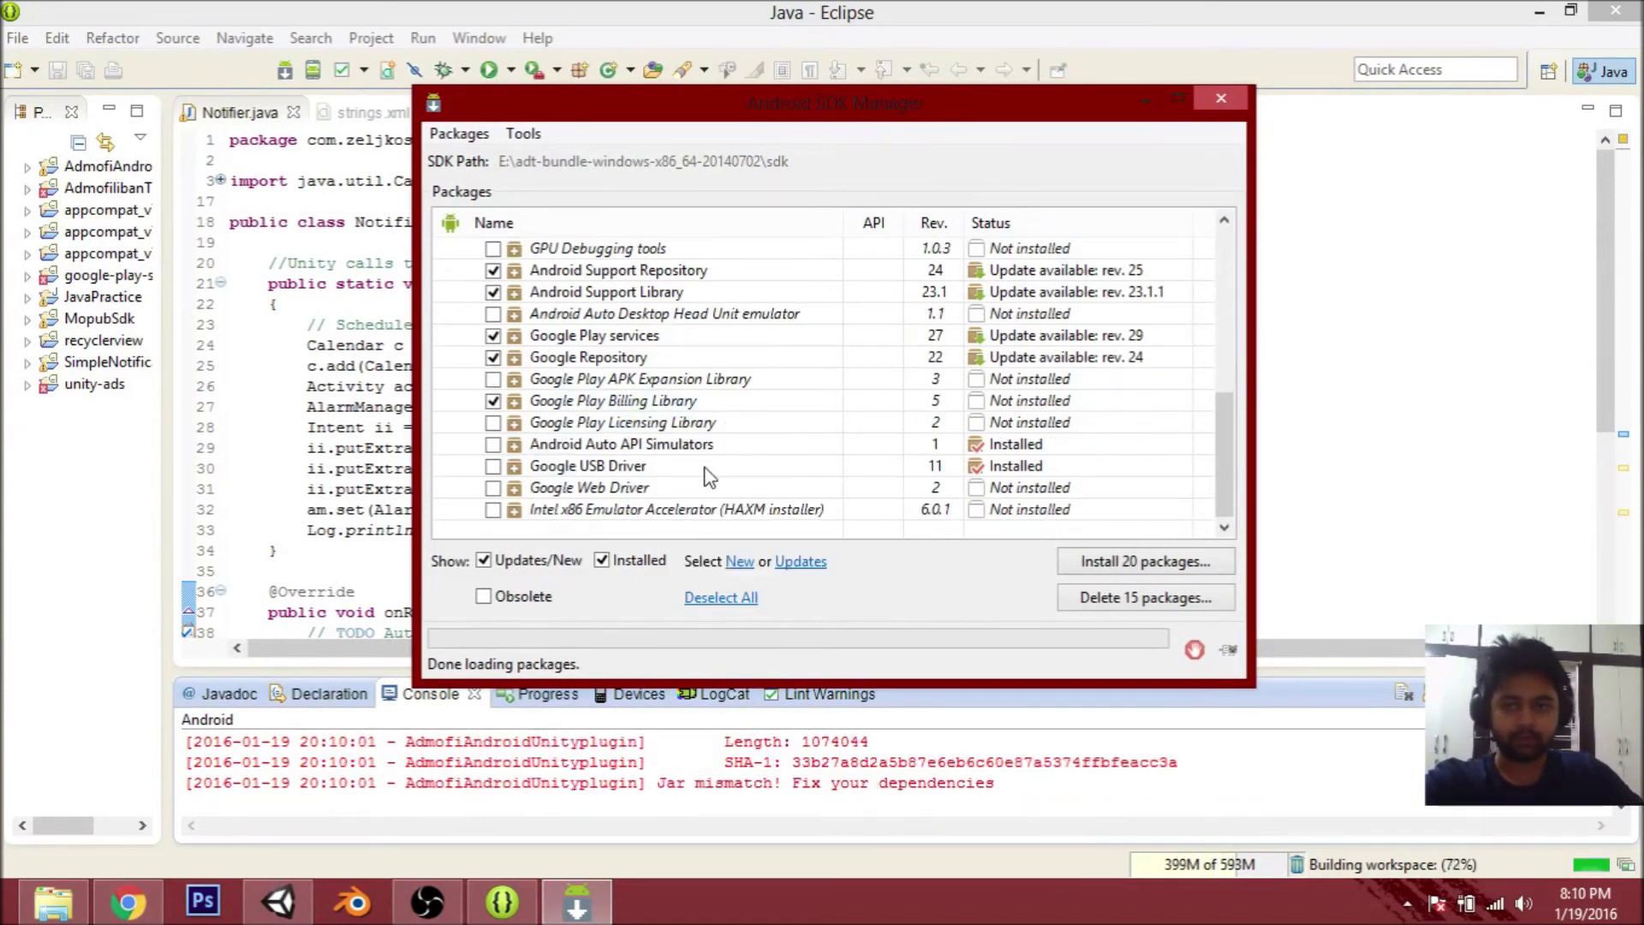
left_click(493, 467)
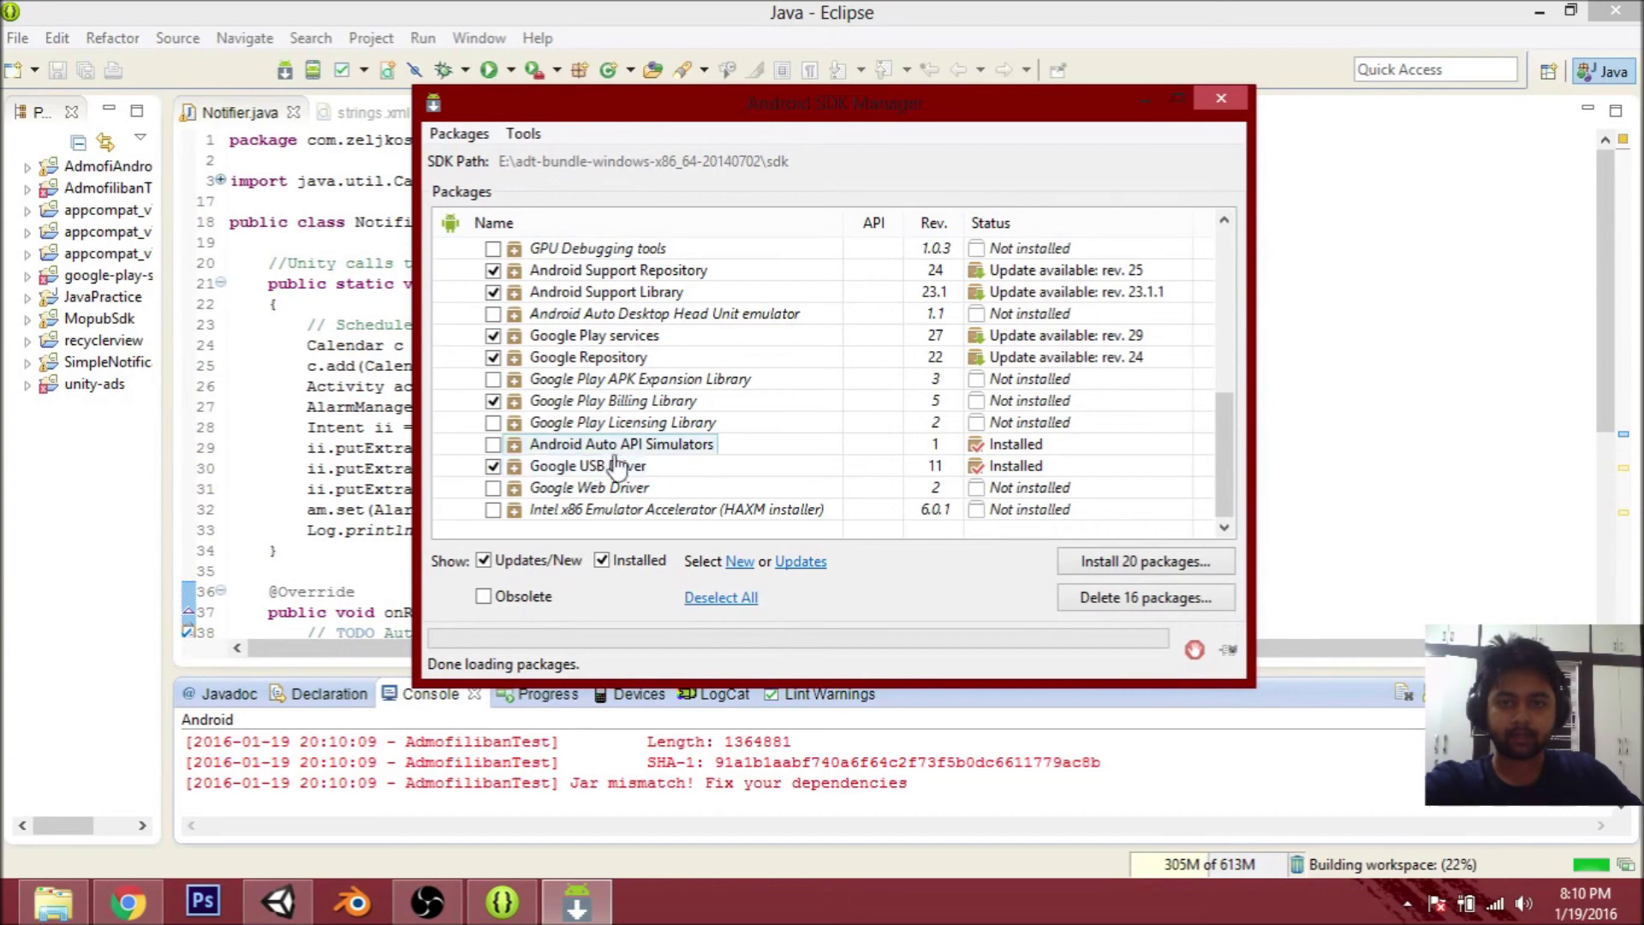
left_click(493, 444)
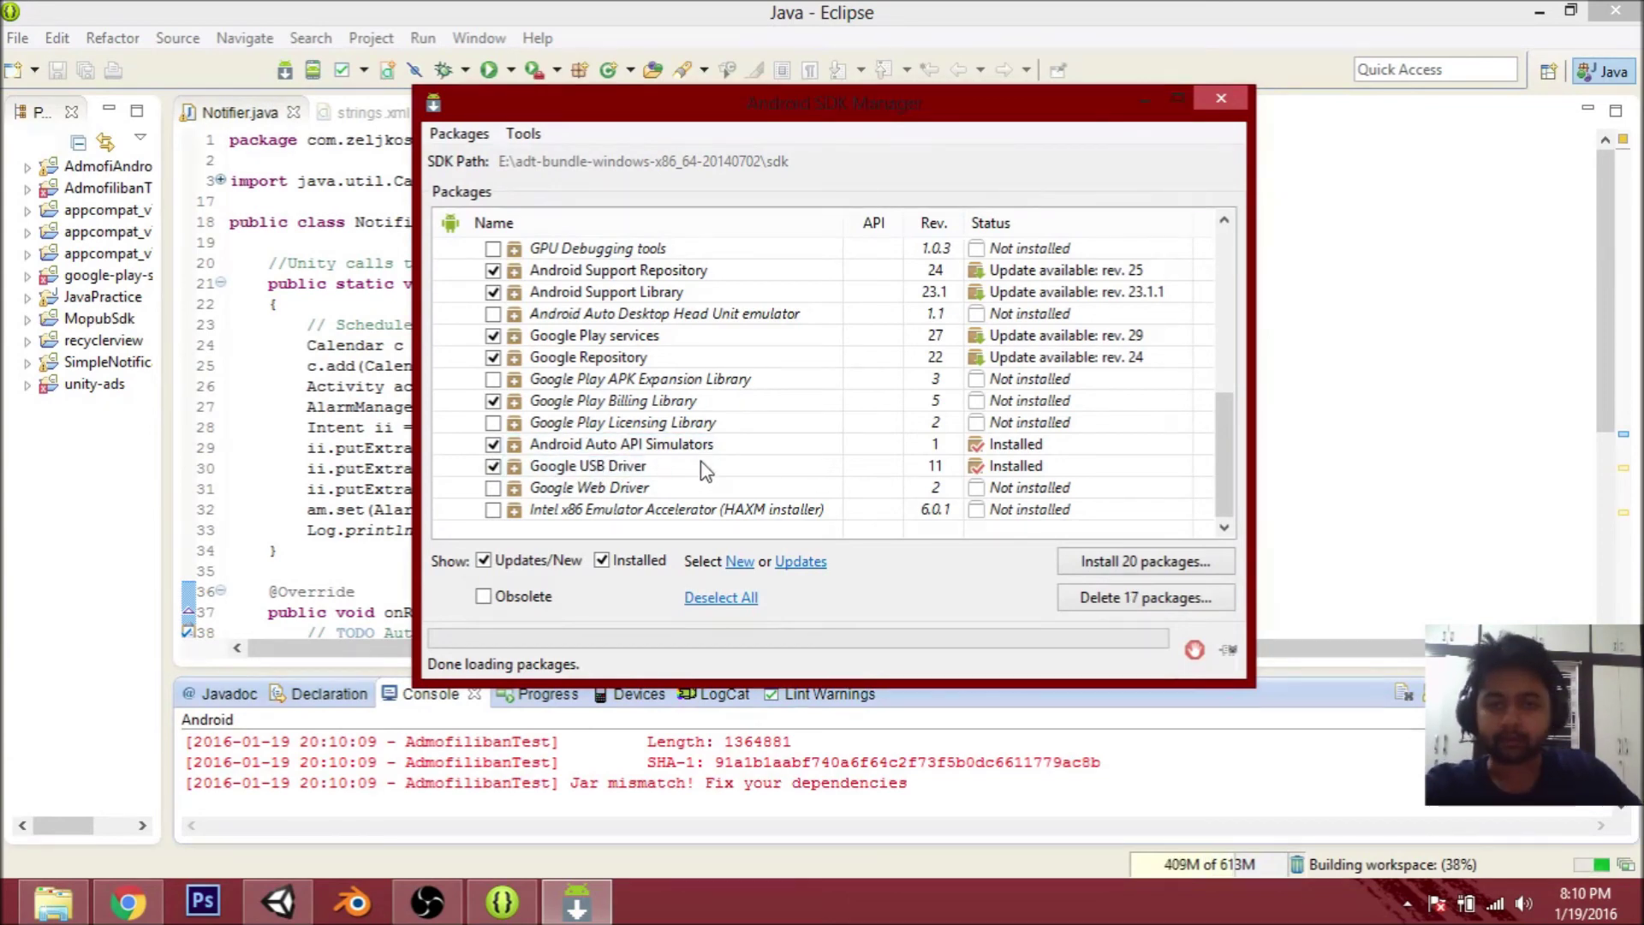
- Select all Android 6.0 (API 23) packages except Documentation for Android SDK and Samples for SDK, and close the SDK Manager
scroll(702, 470, "up", 6)
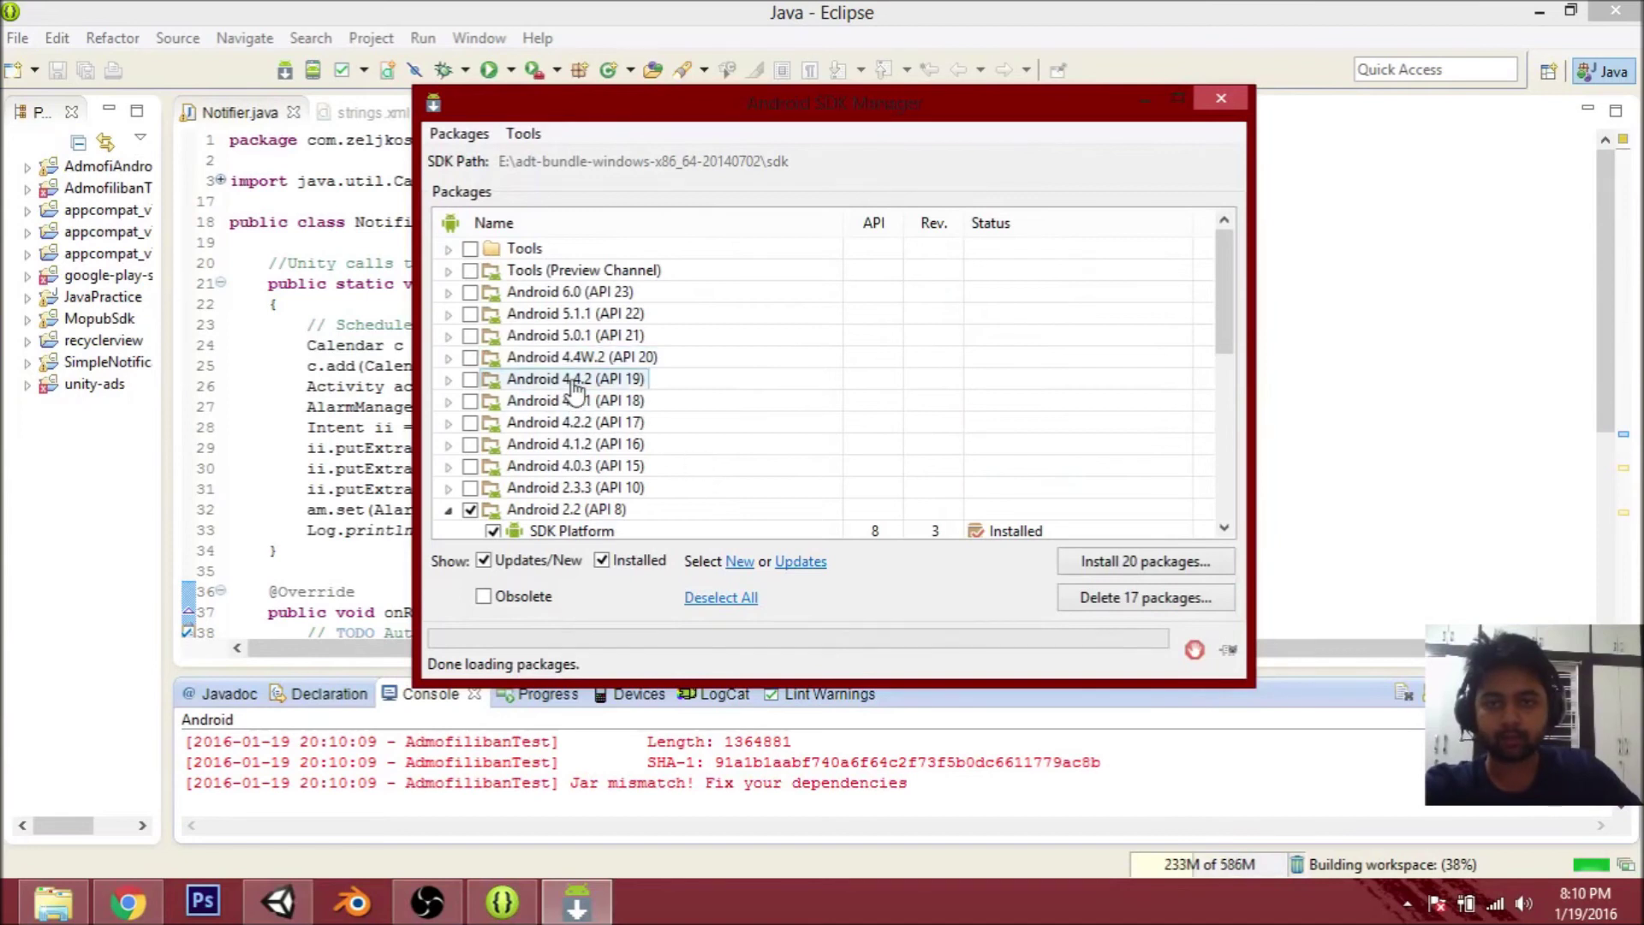
left_click(447, 293)
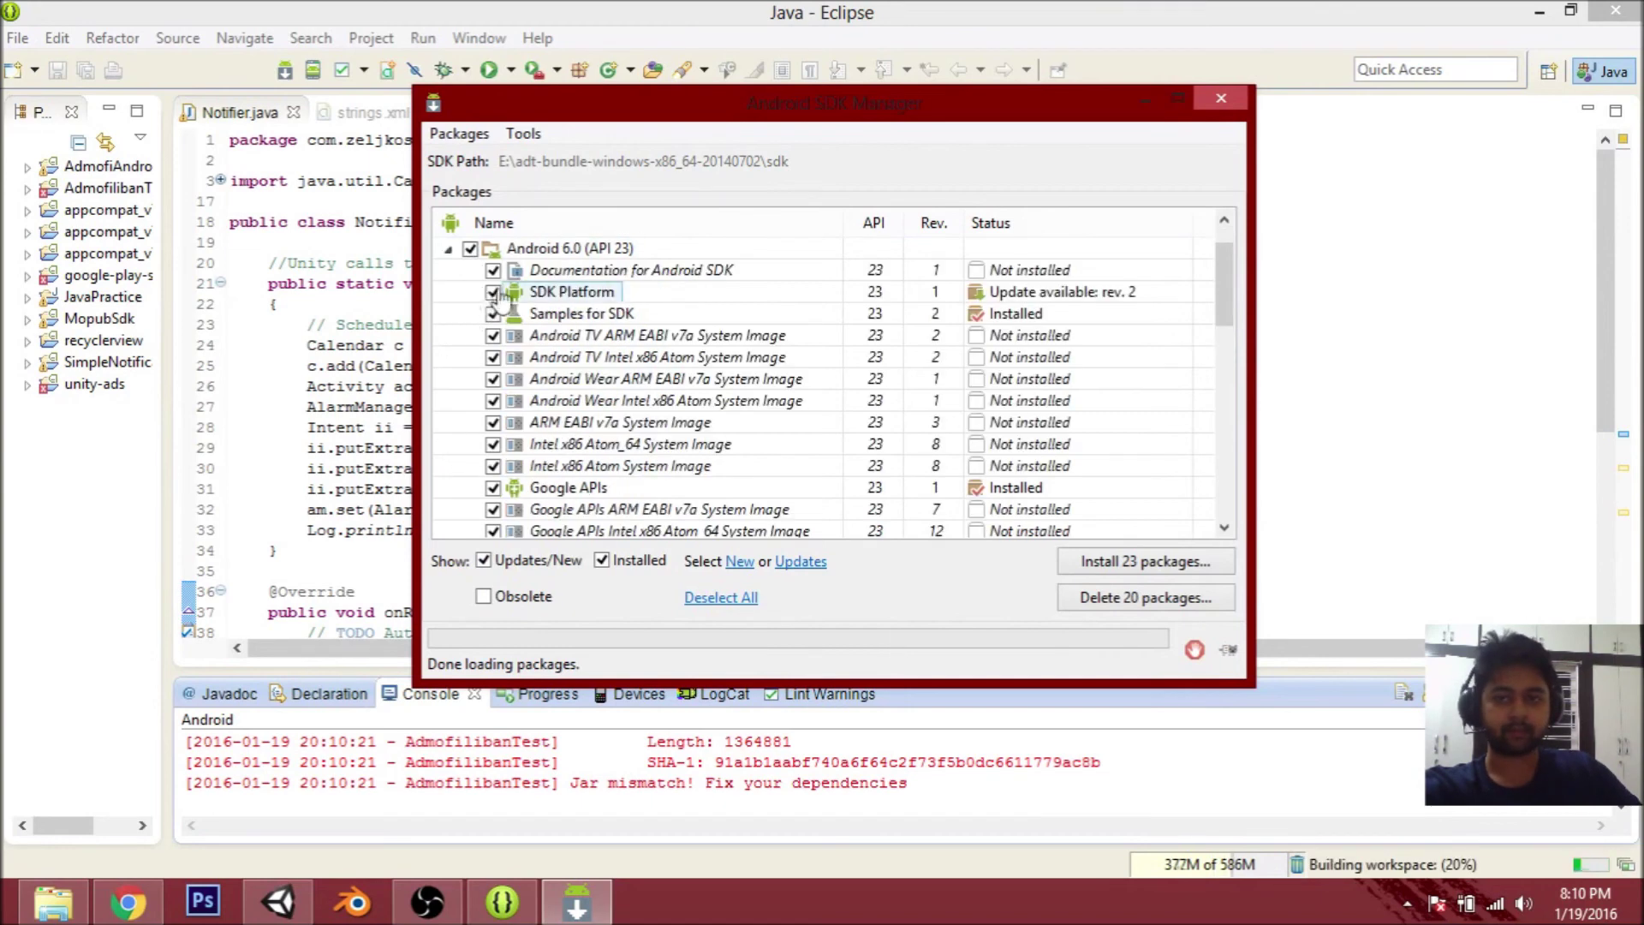
scroll(512, 385, "down", 2)
scroll(511, 472, "up", 2)
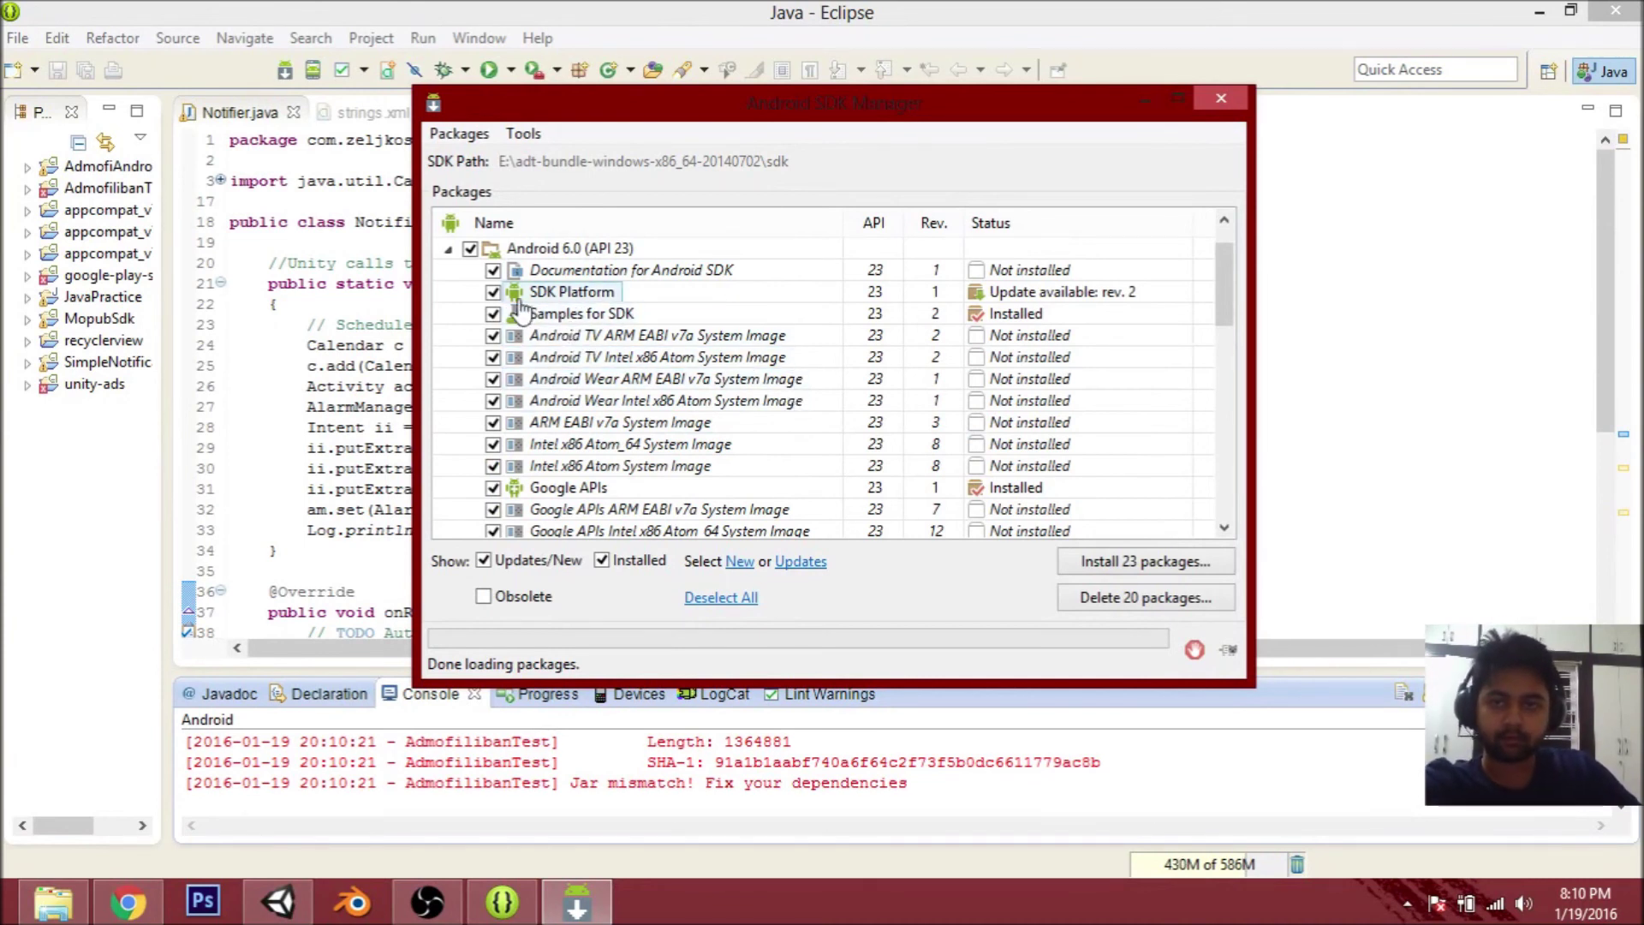
left_click(494, 272)
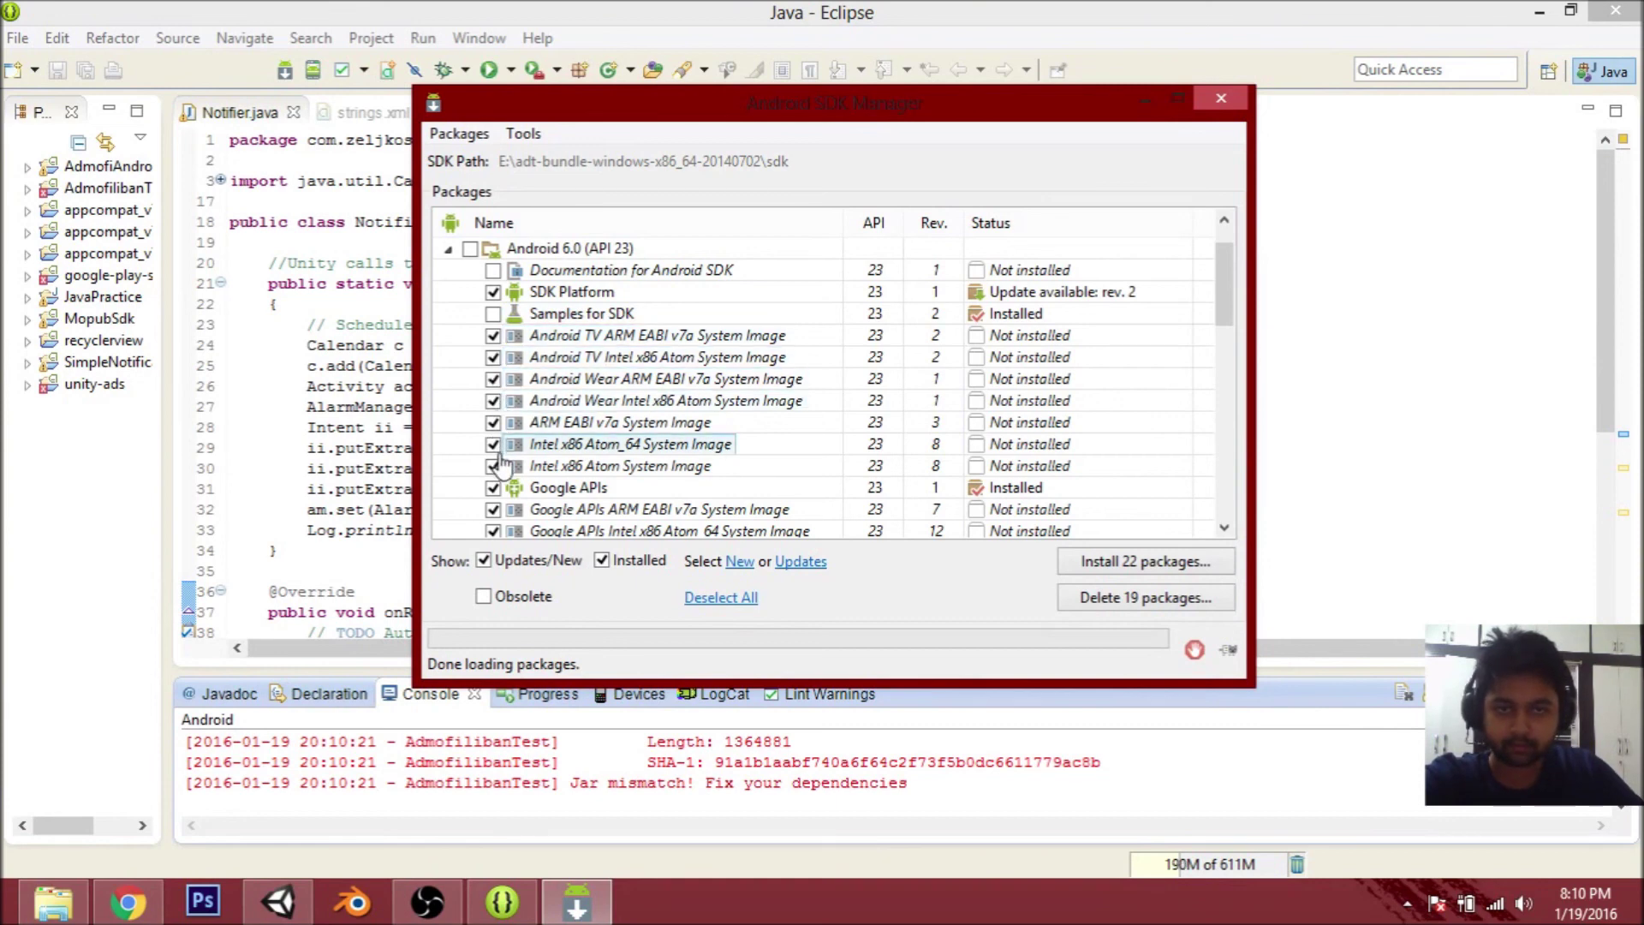
scroll(552, 460, "down", 1)
scroll(554, 458, "down", 1)
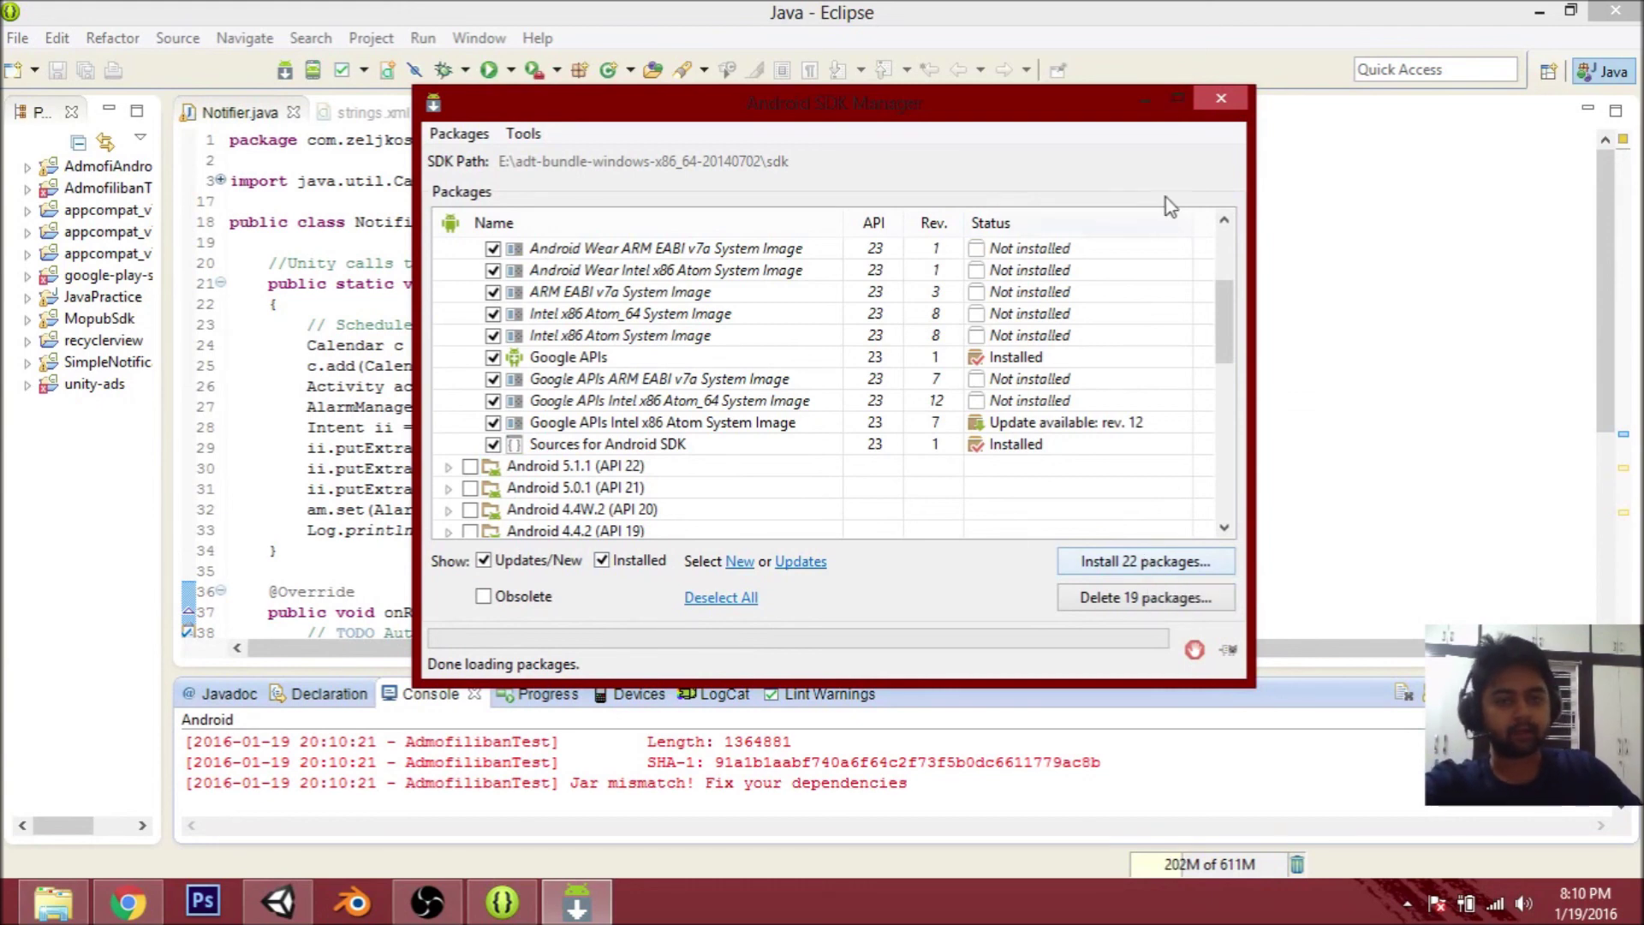
left_click(1205, 107)
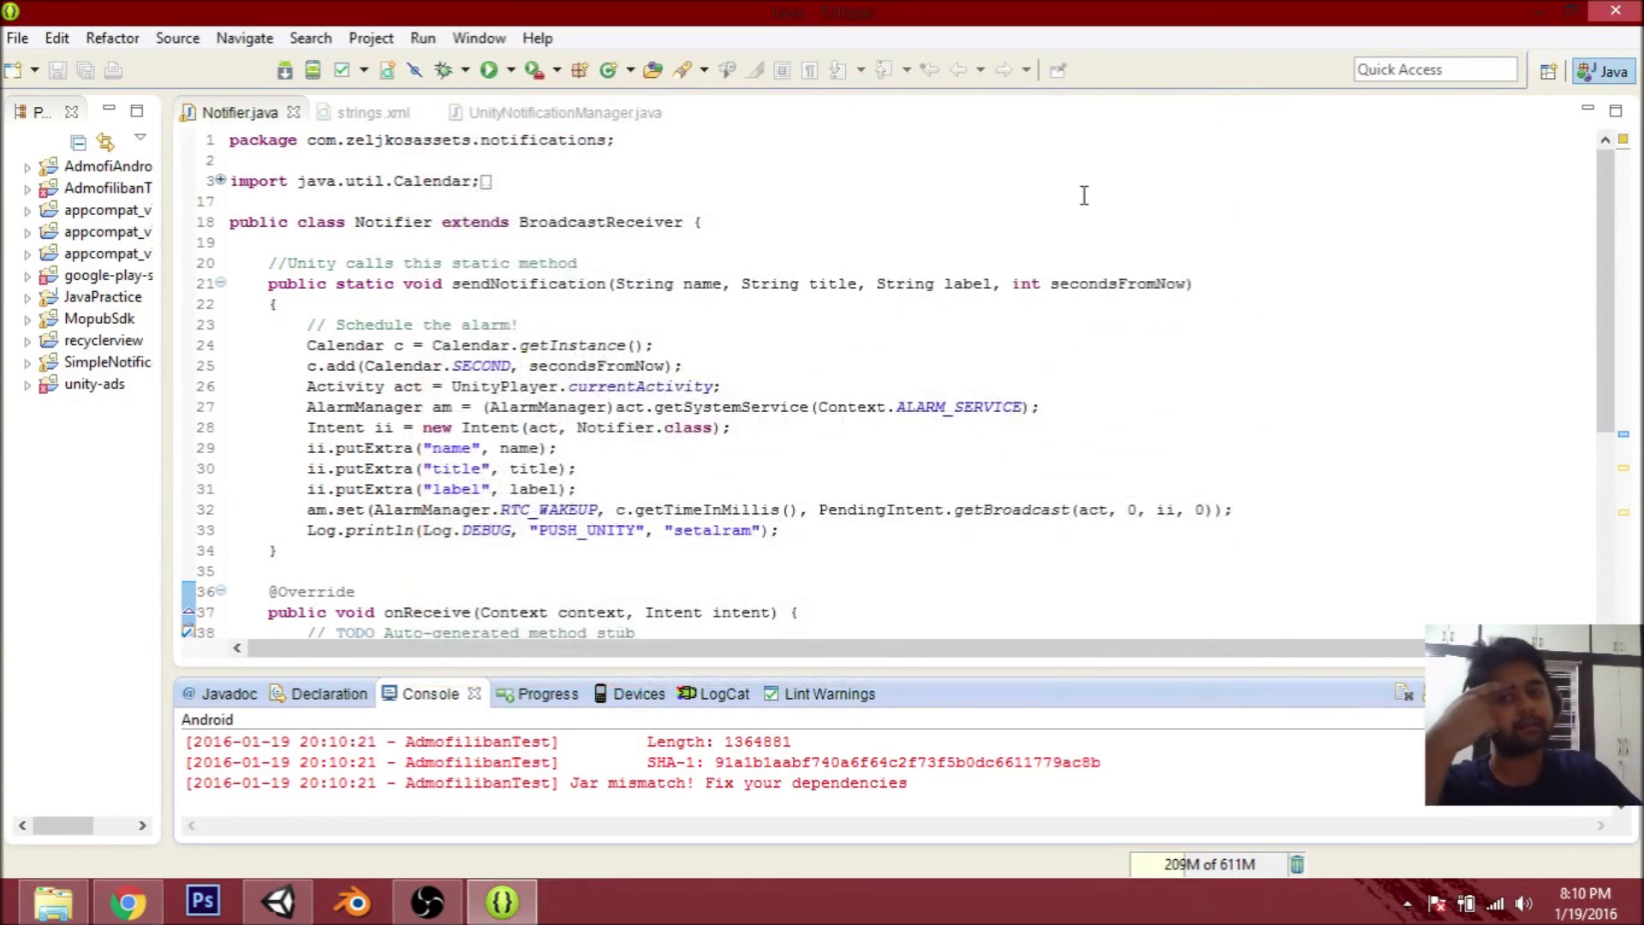
left_click(75, 903)
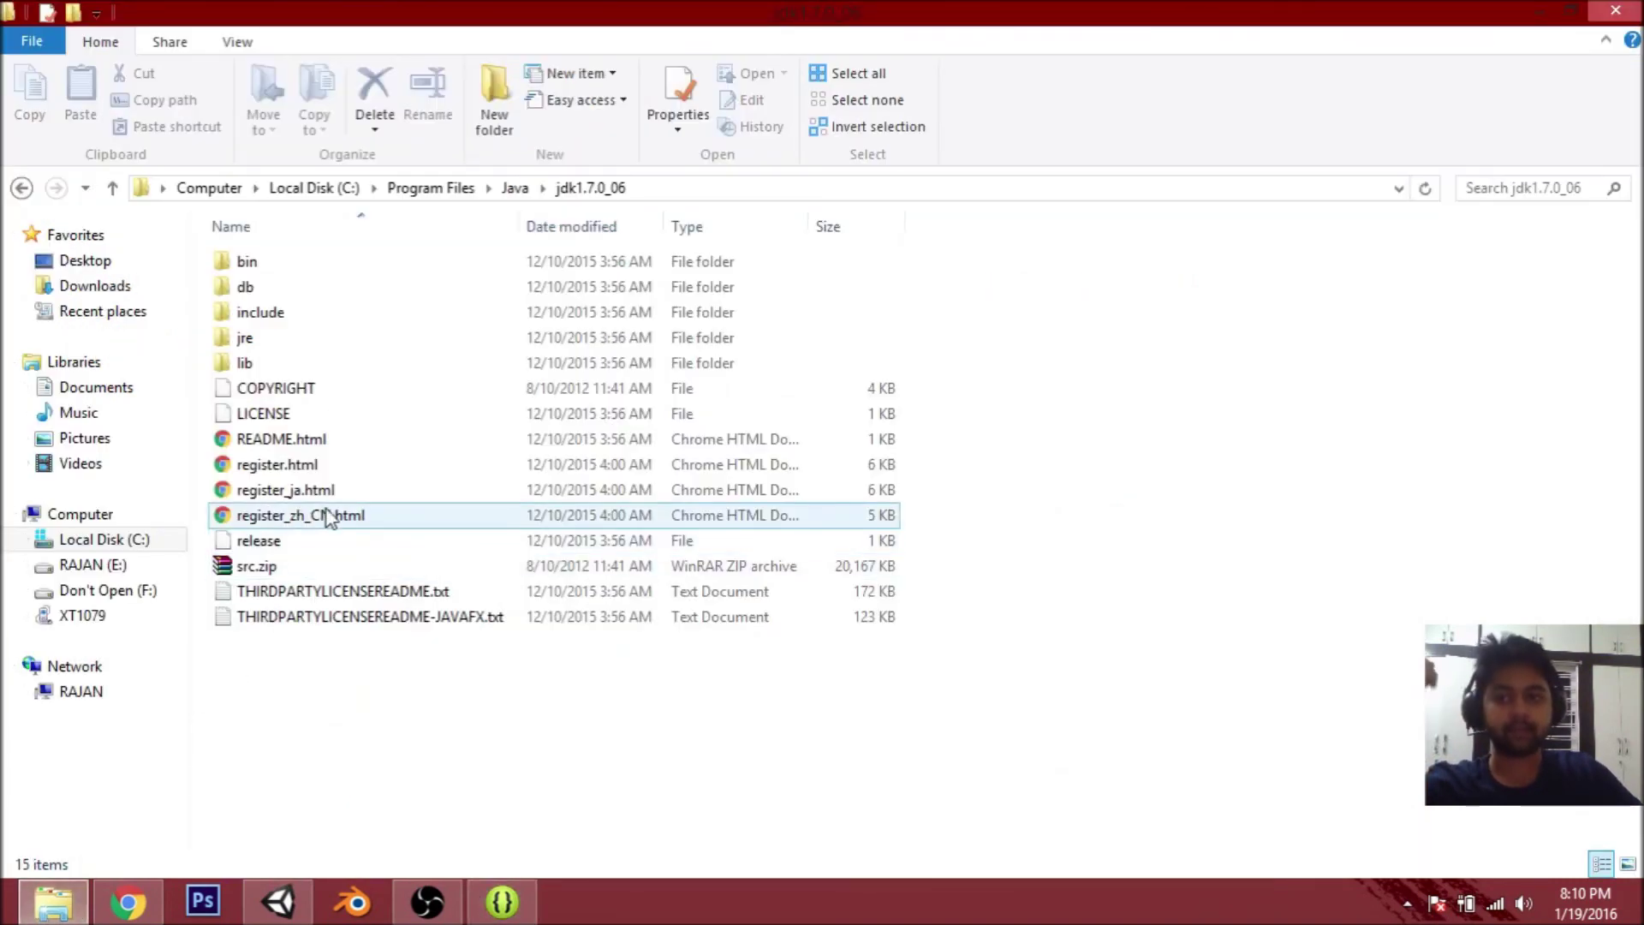
left_click(93, 565)
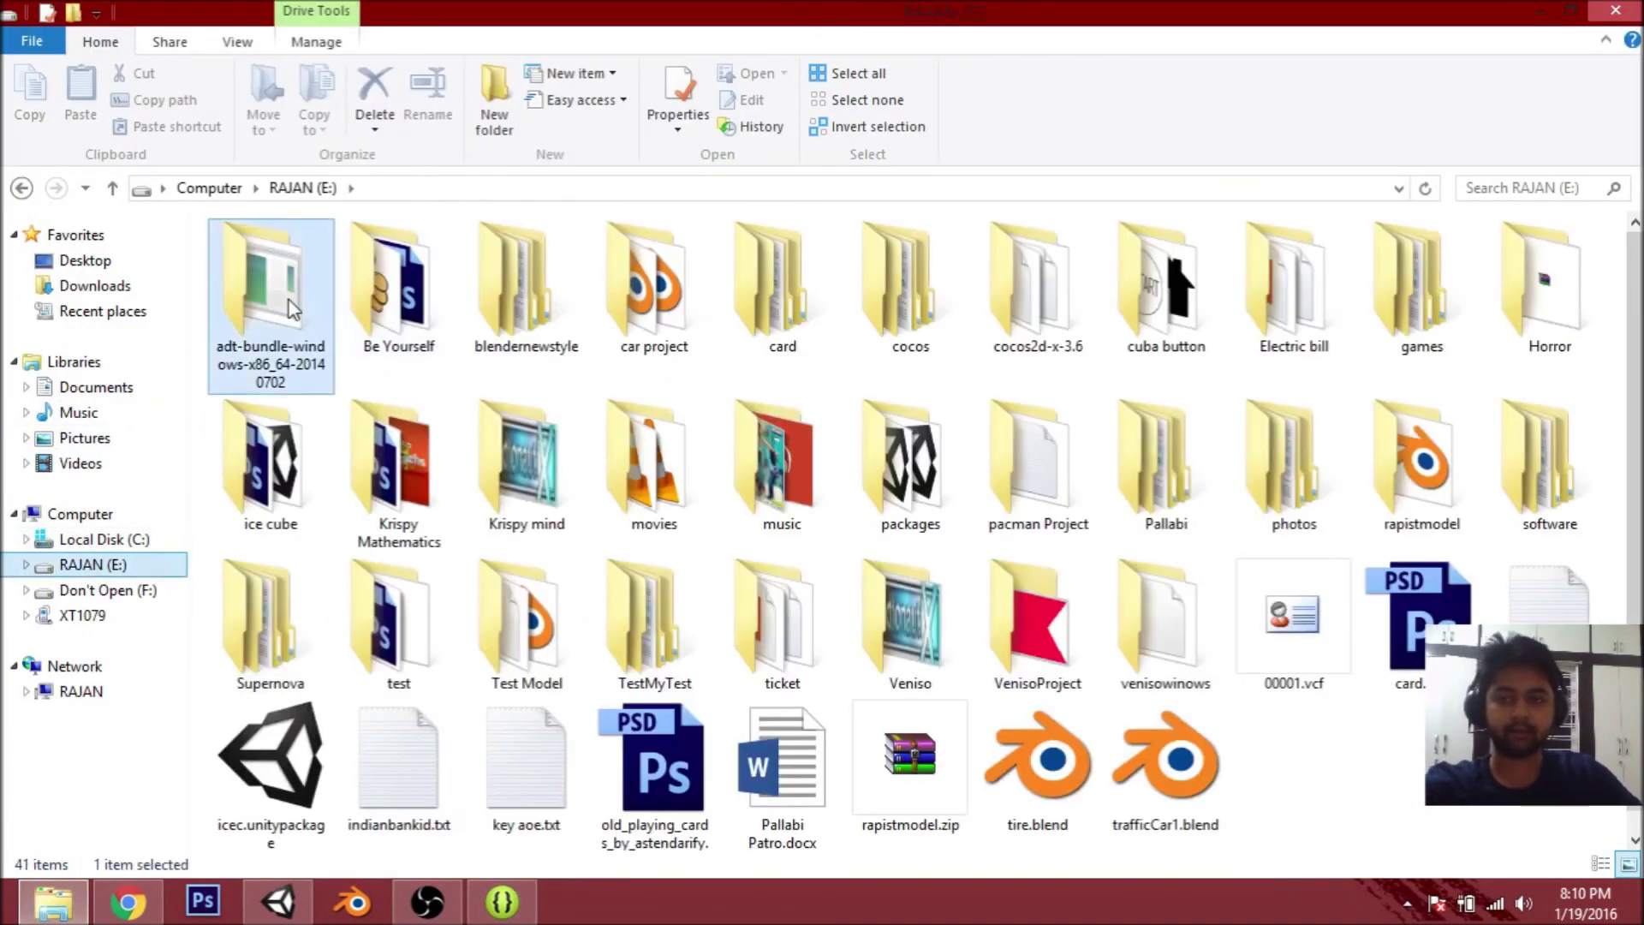
double_click(257, 270)
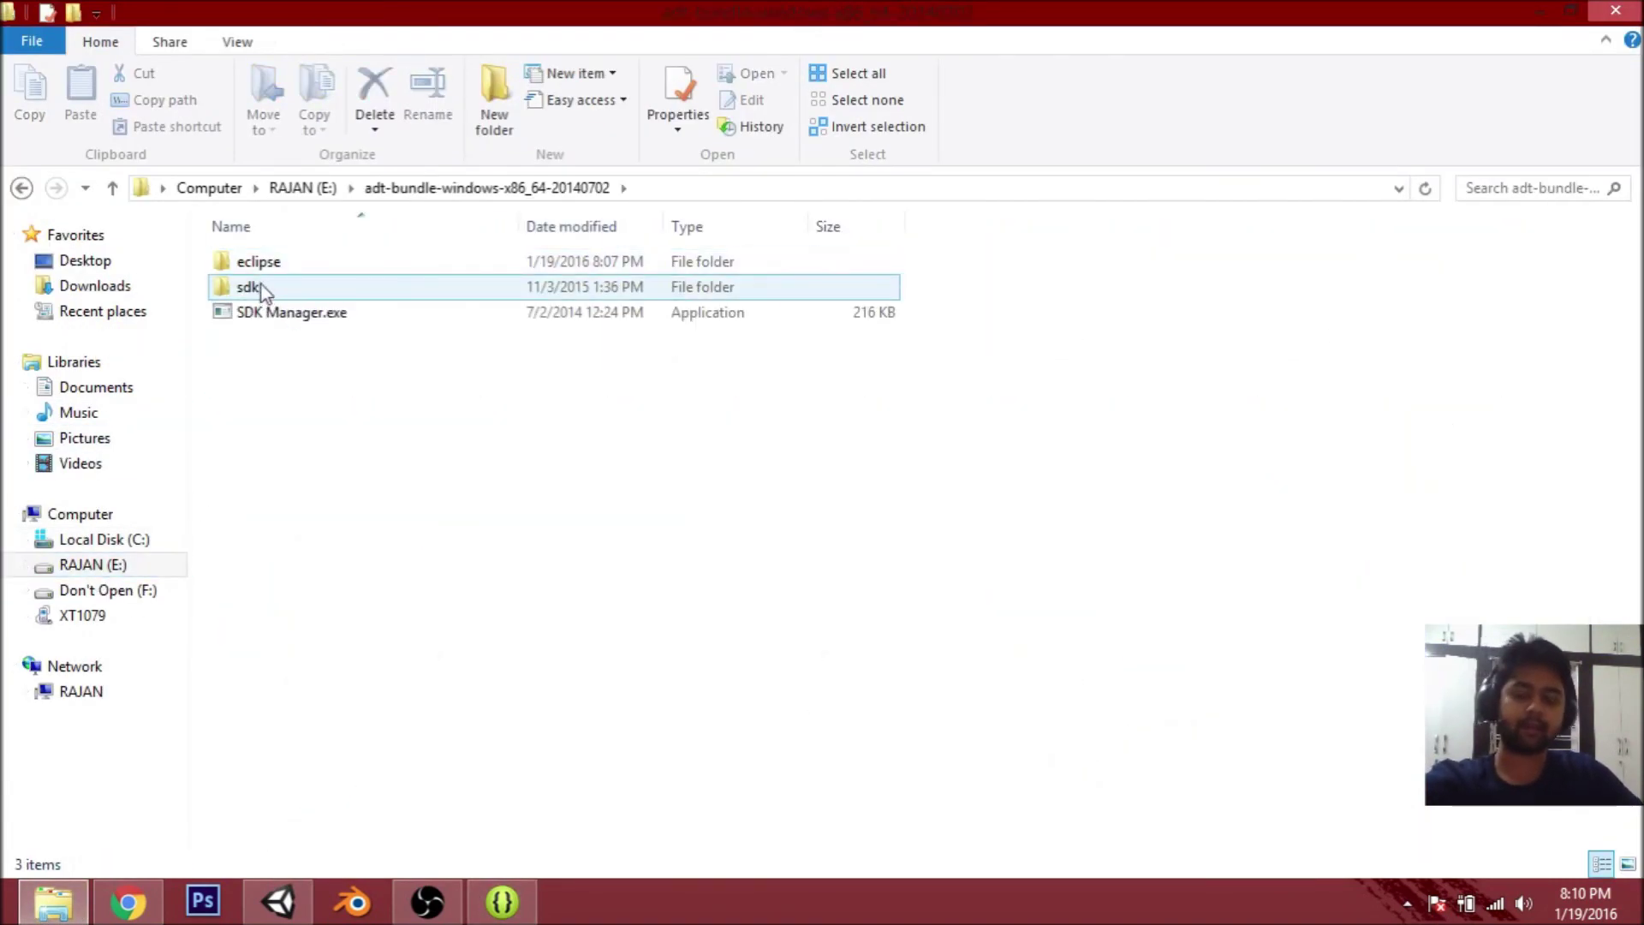
double_click(260, 287)
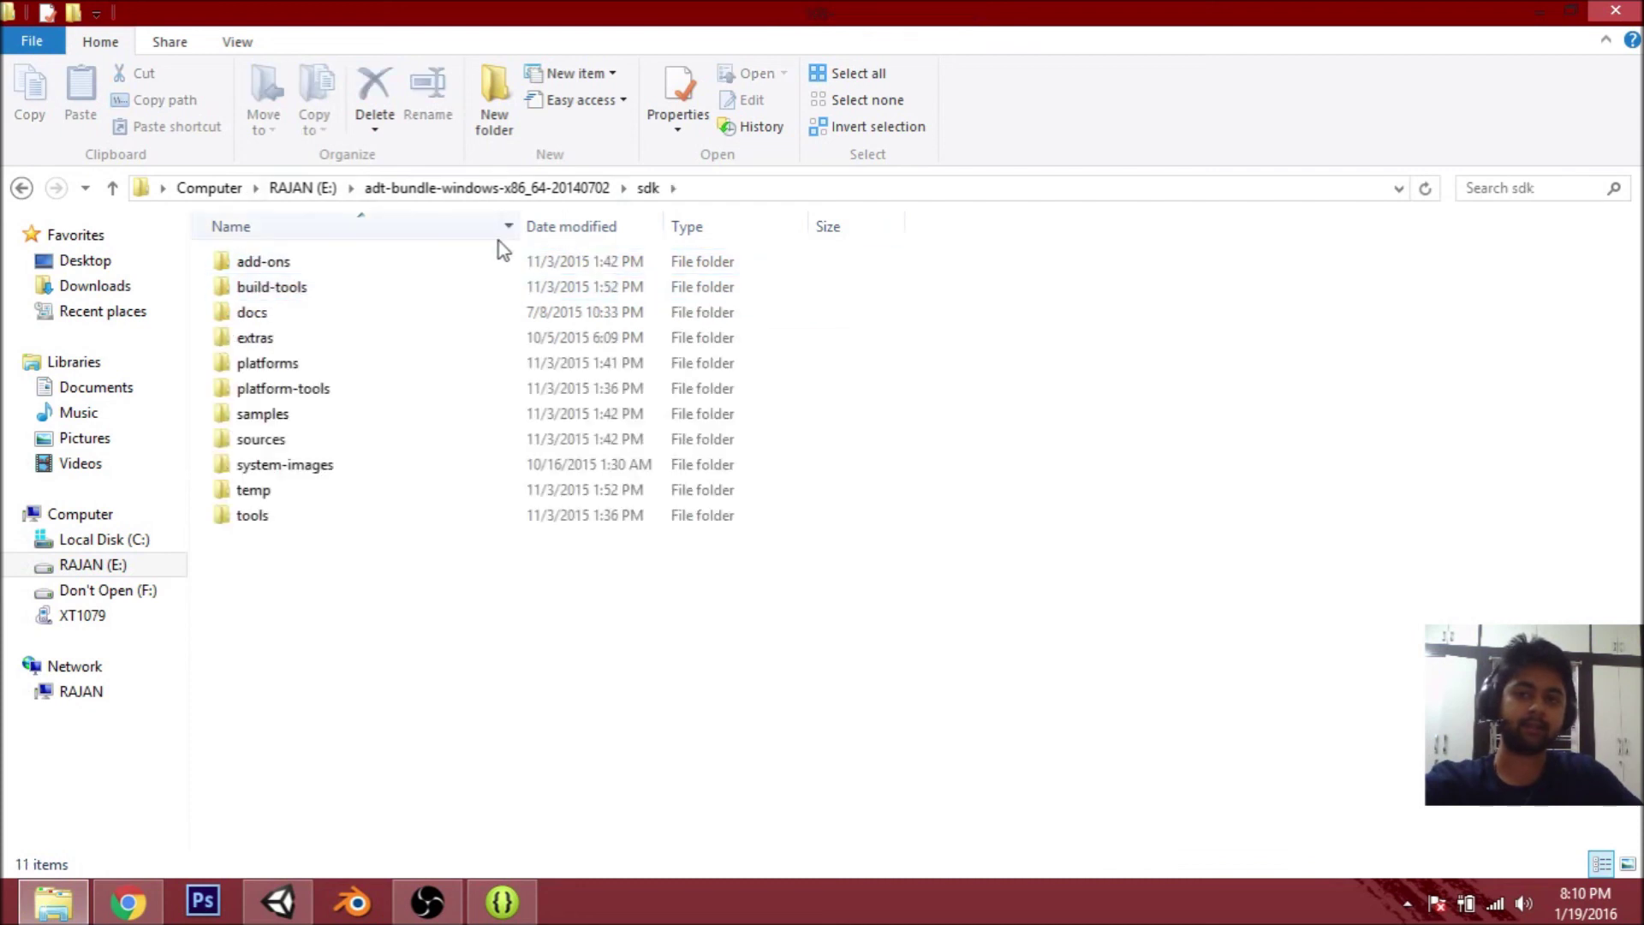
left_click(759, 188)
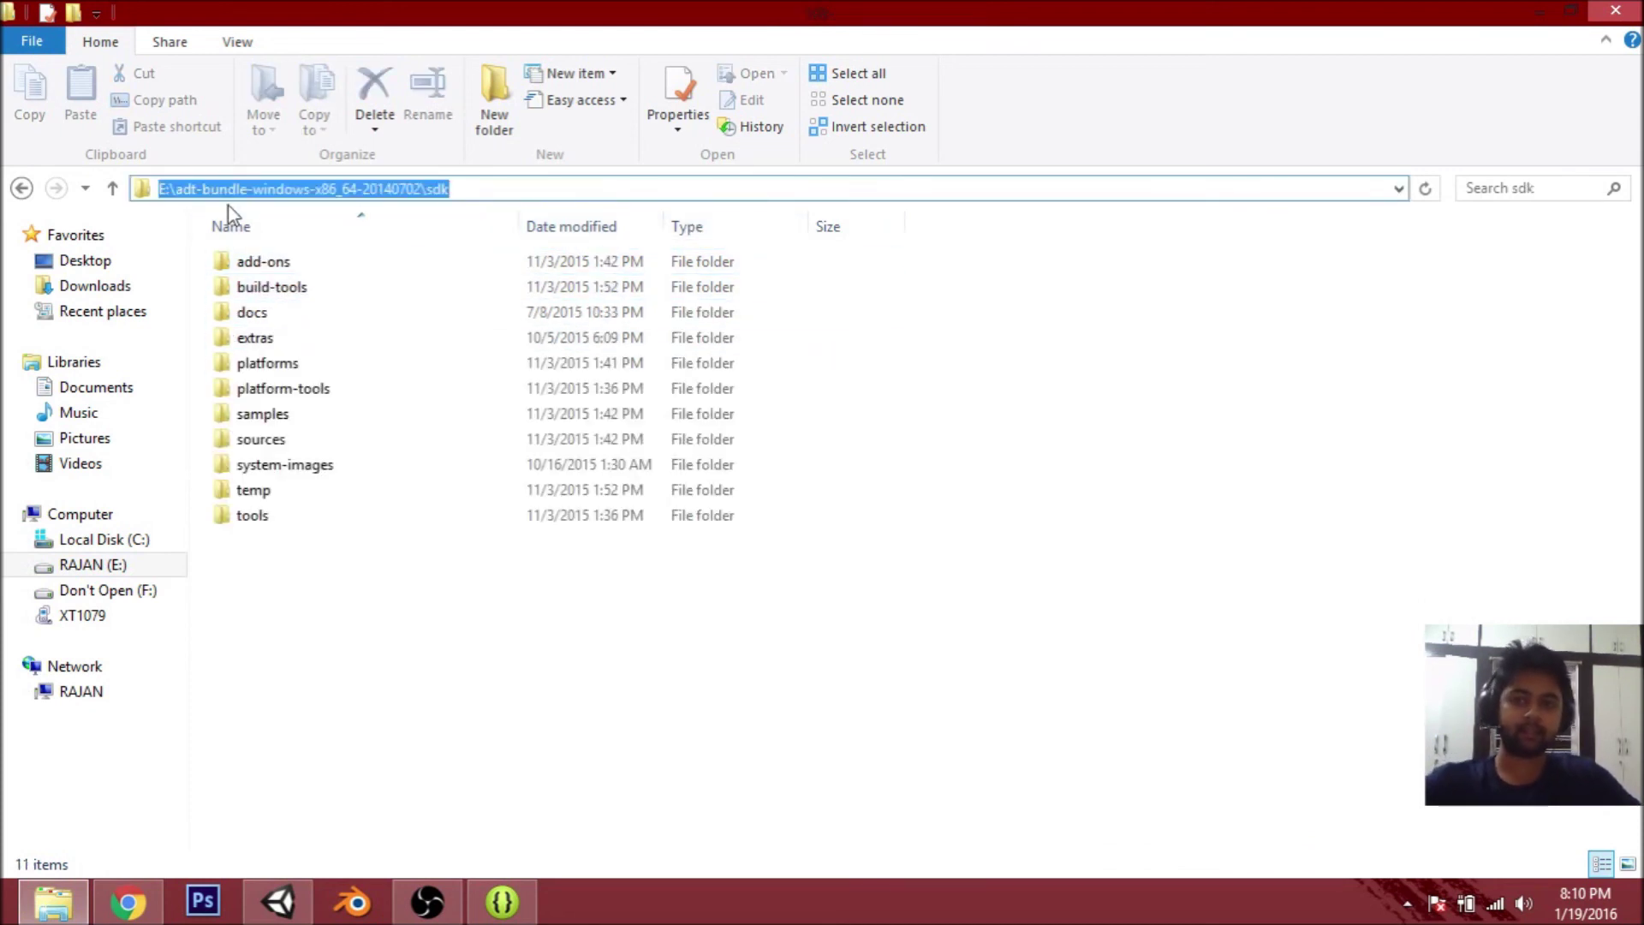
- Switch to Unity, check the Android SDK location in the External Tools preferences, and close the preferences
left_click(278, 901)
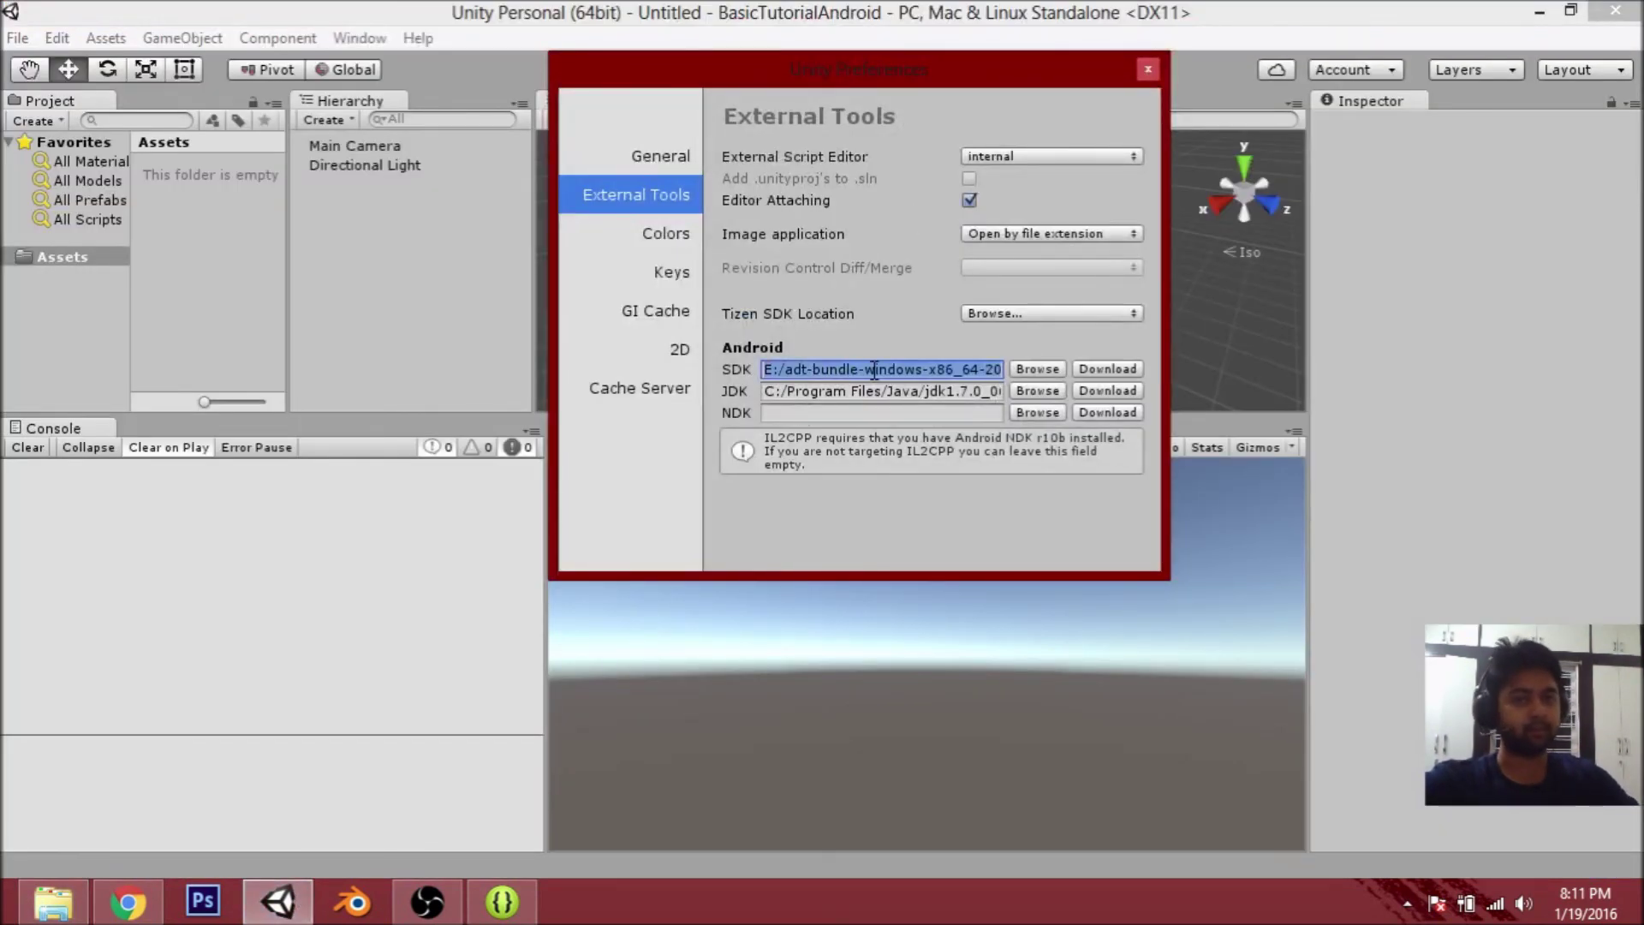
left_click_drag(893, 77, 820, 104)
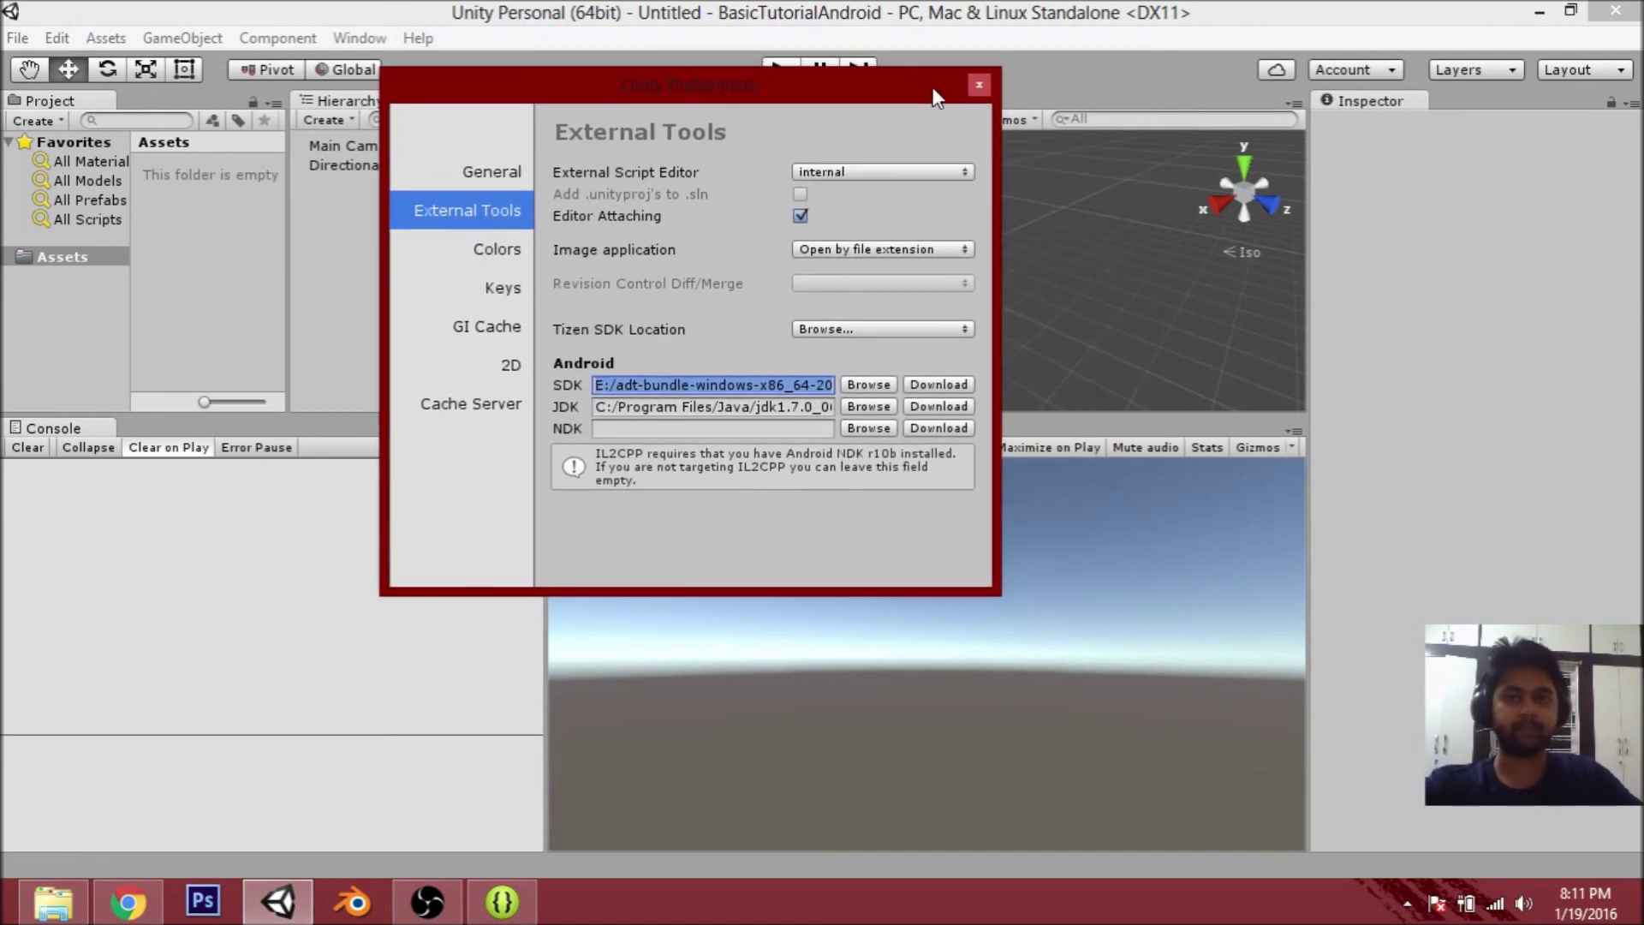
left_click(979, 85)
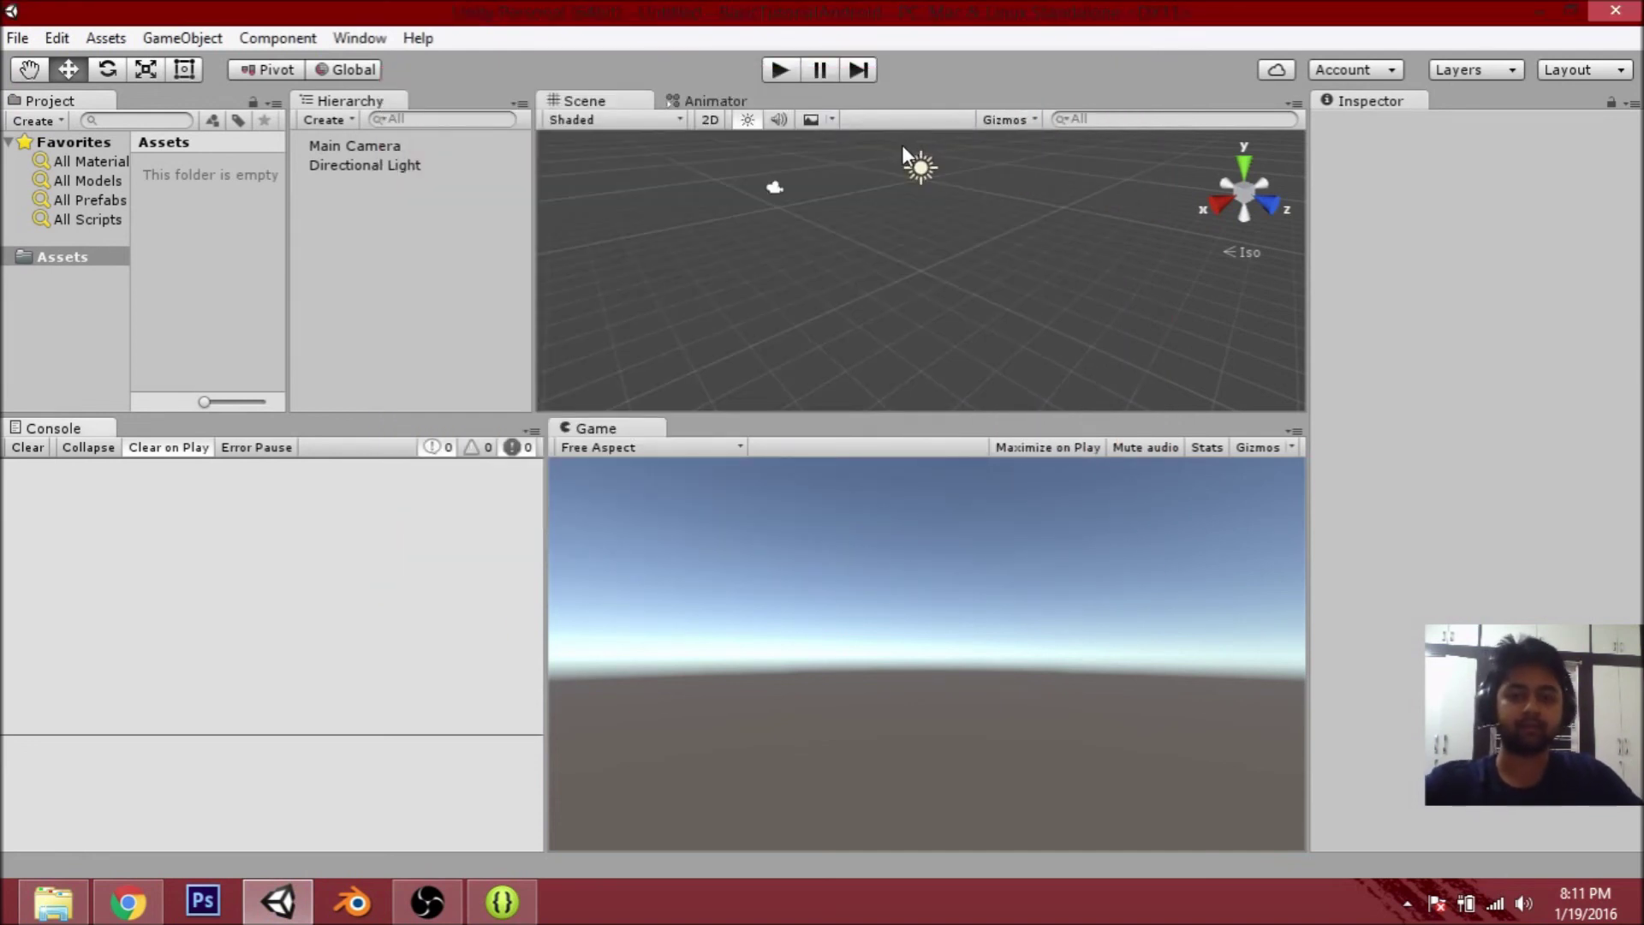